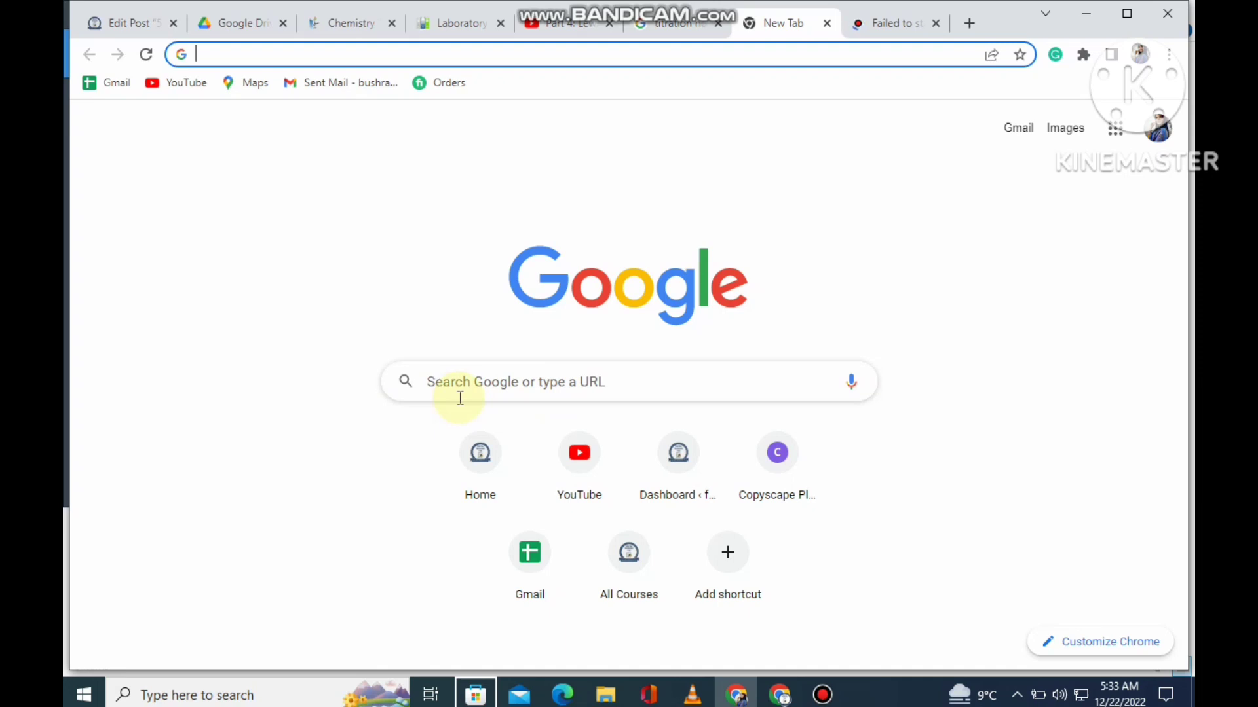
# - Search Google for 'quillbot login' and open the Log In | QuillBot AI result in a new tab
pyautogui.click(460, 382)
pyautogui.write('Q')
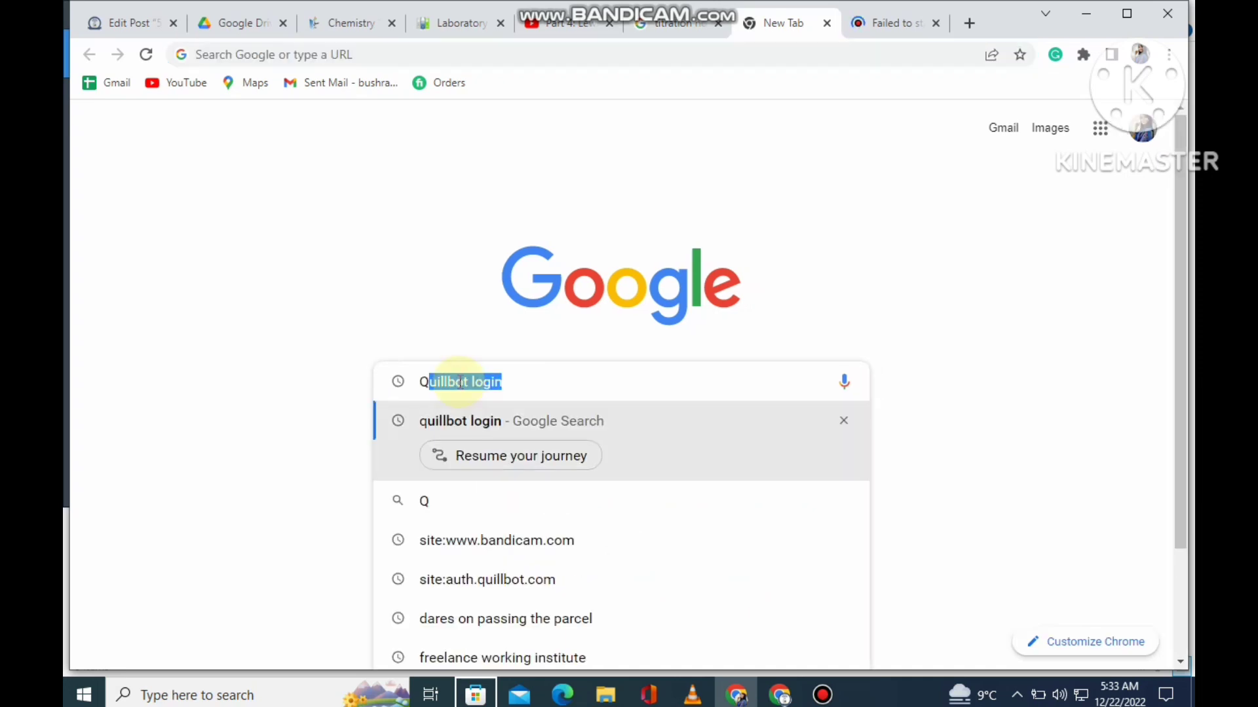
pyautogui.write('uil')
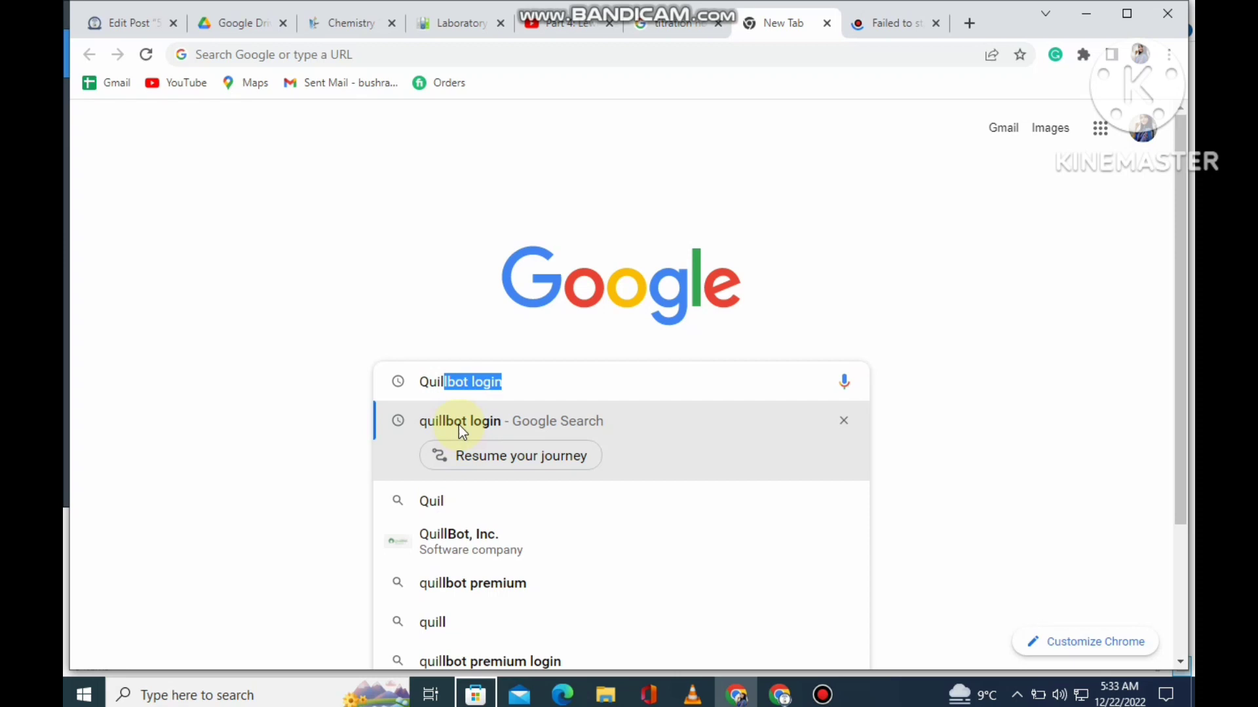
pyautogui.click(458, 422)
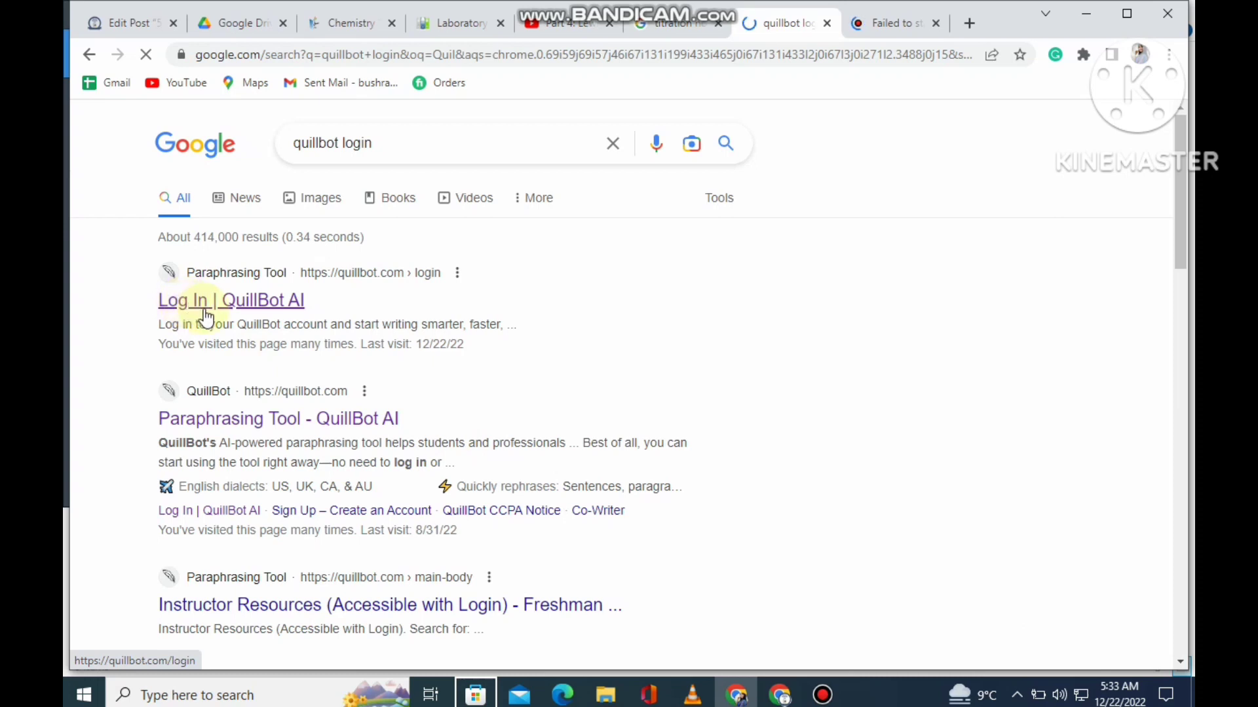
pyautogui.rightClick(205, 317)
pyautogui.click(223, 315)
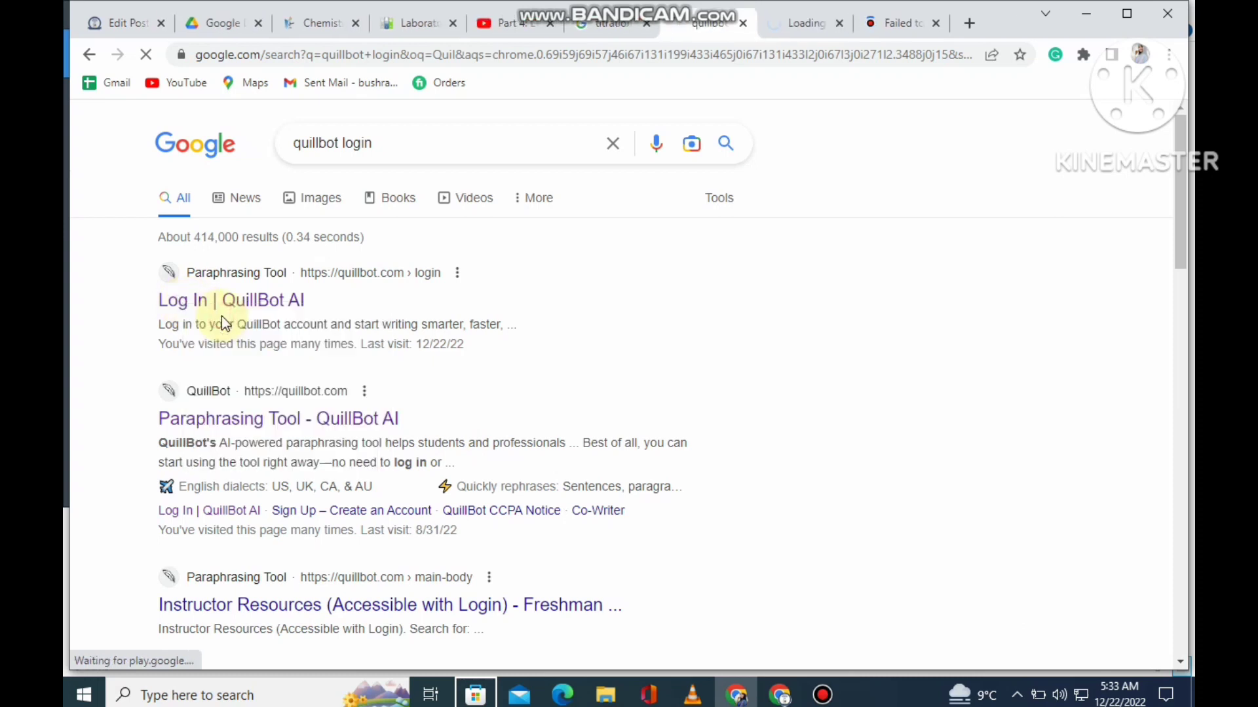
pyautogui.click(781, 29)
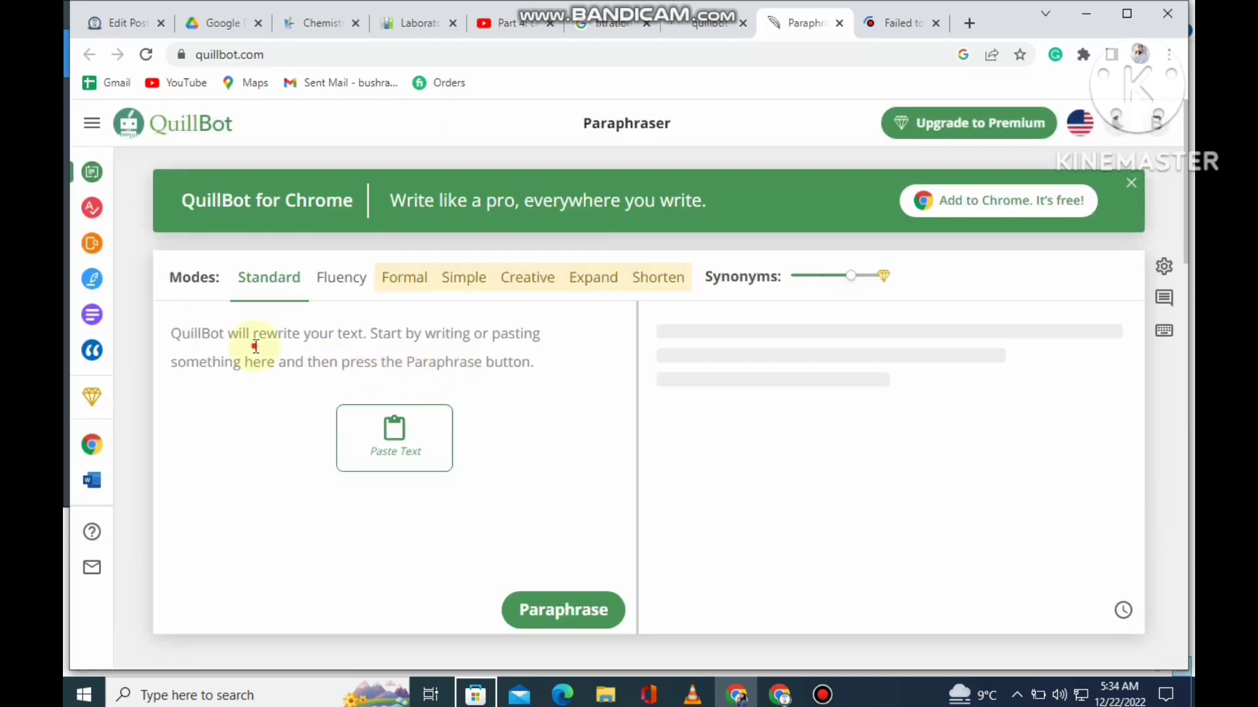
# - Copy Britannica's chemistry opening, from 'chemistry' through 'both permanence and change.'
pyautogui.click(255, 347)
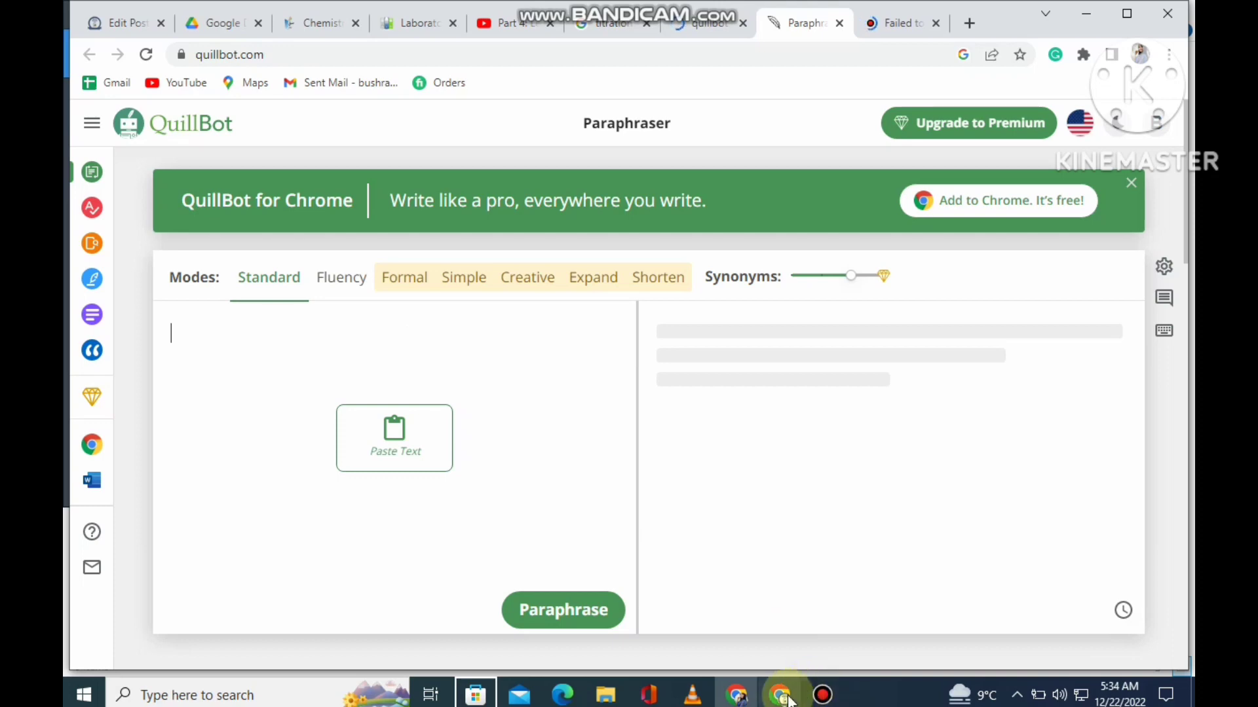
pyautogui.moveTo(788, 701)
pyautogui.click(752, 603)
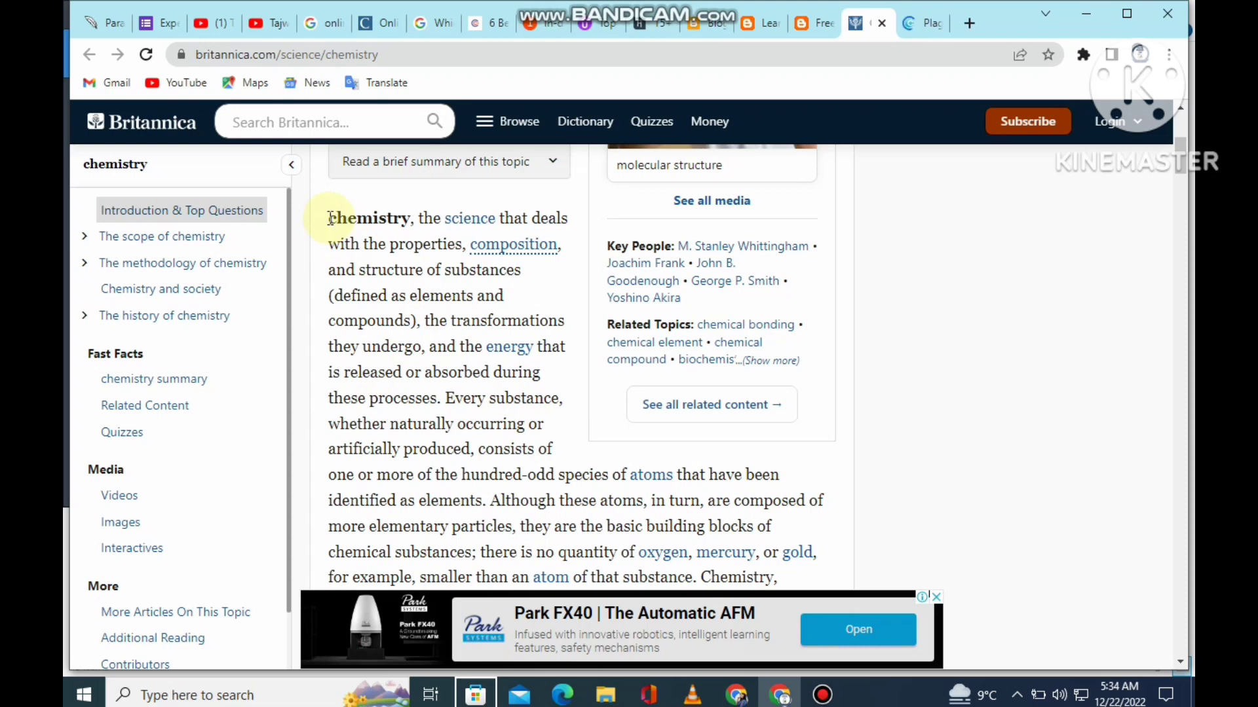
pyautogui.moveTo(329, 219); pyautogui.dragTo(417, 321)
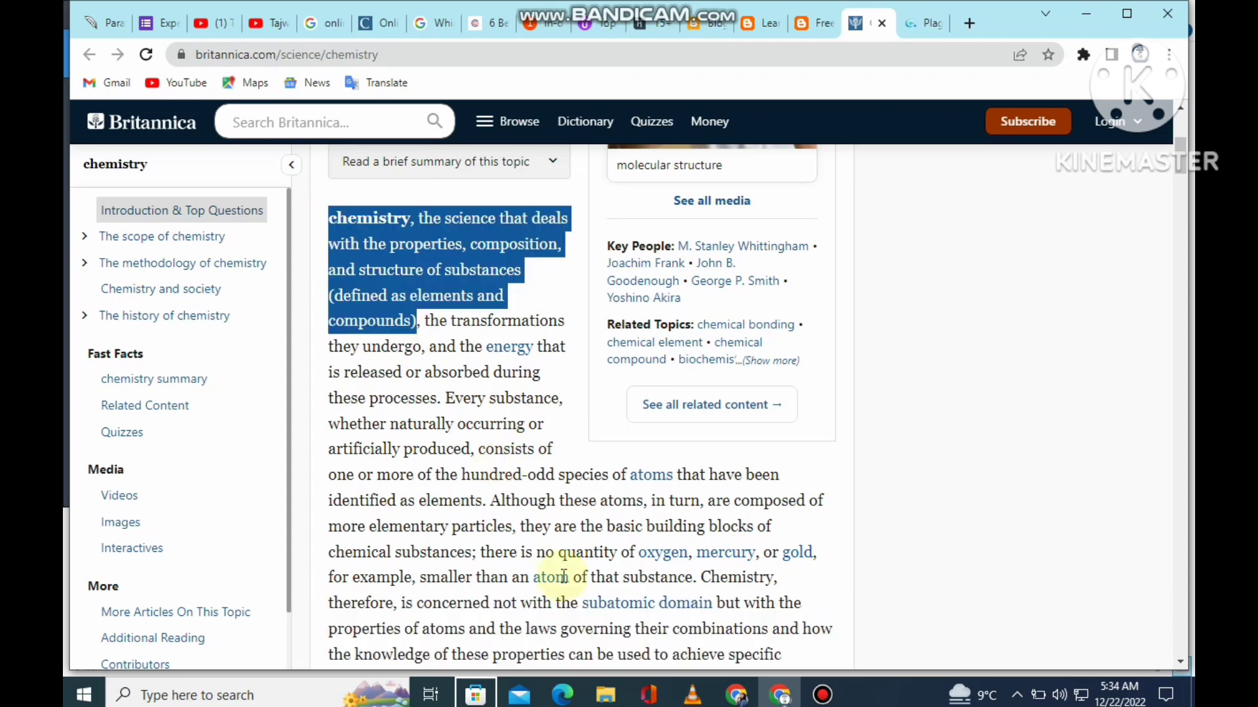
pyautogui.moveTo(564, 577); pyautogui.dragTo(654, 681)
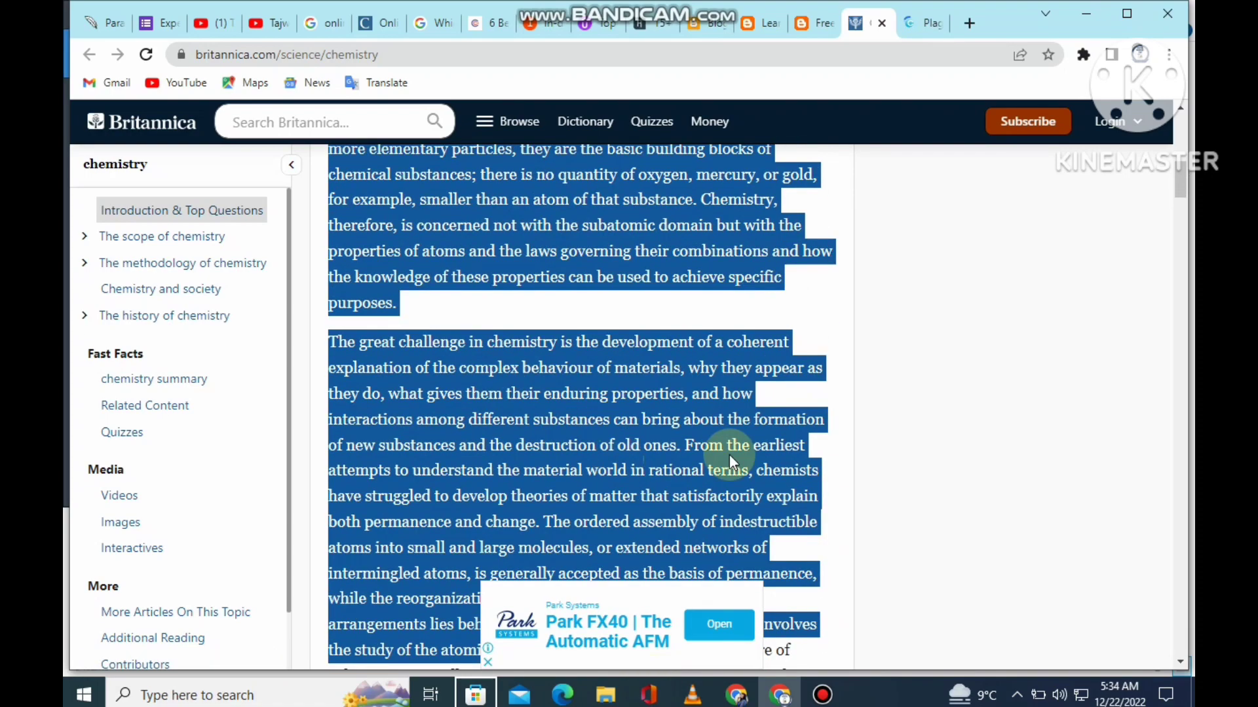
pyautogui.moveTo(729, 455); pyautogui.dragTo(547, 466)
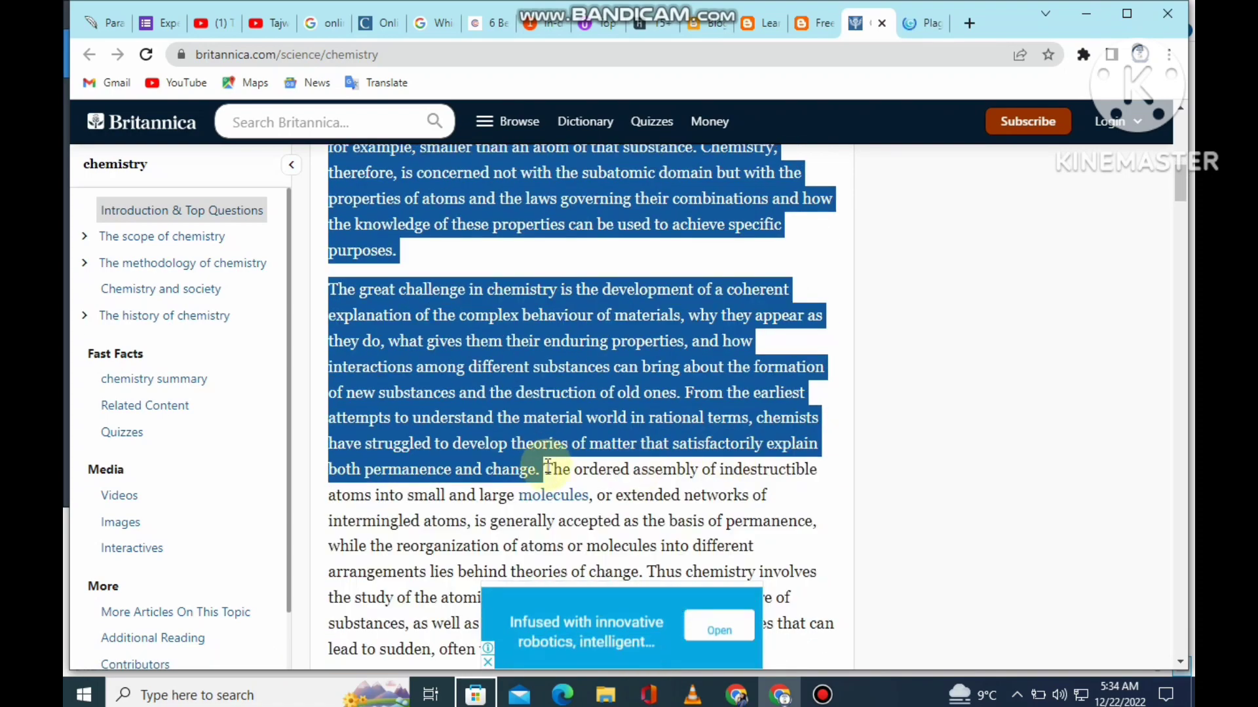
pyautogui.rightClick(508, 391)
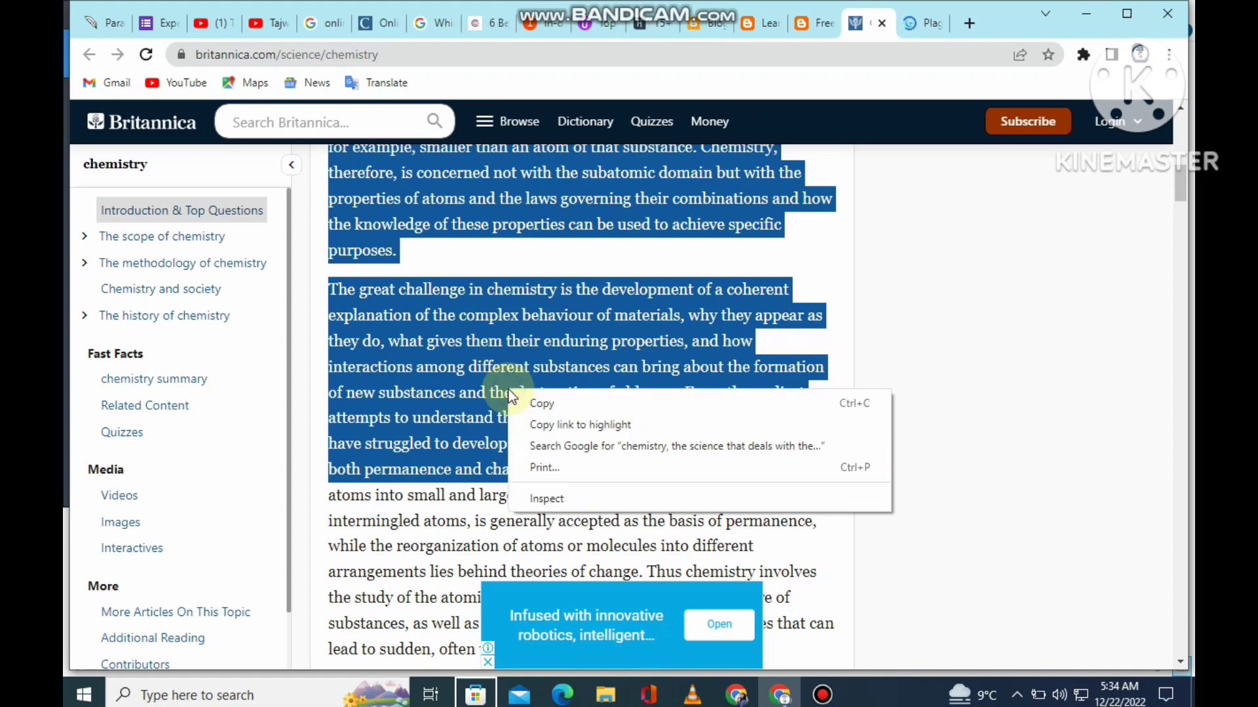
pyautogui.click(541, 404)
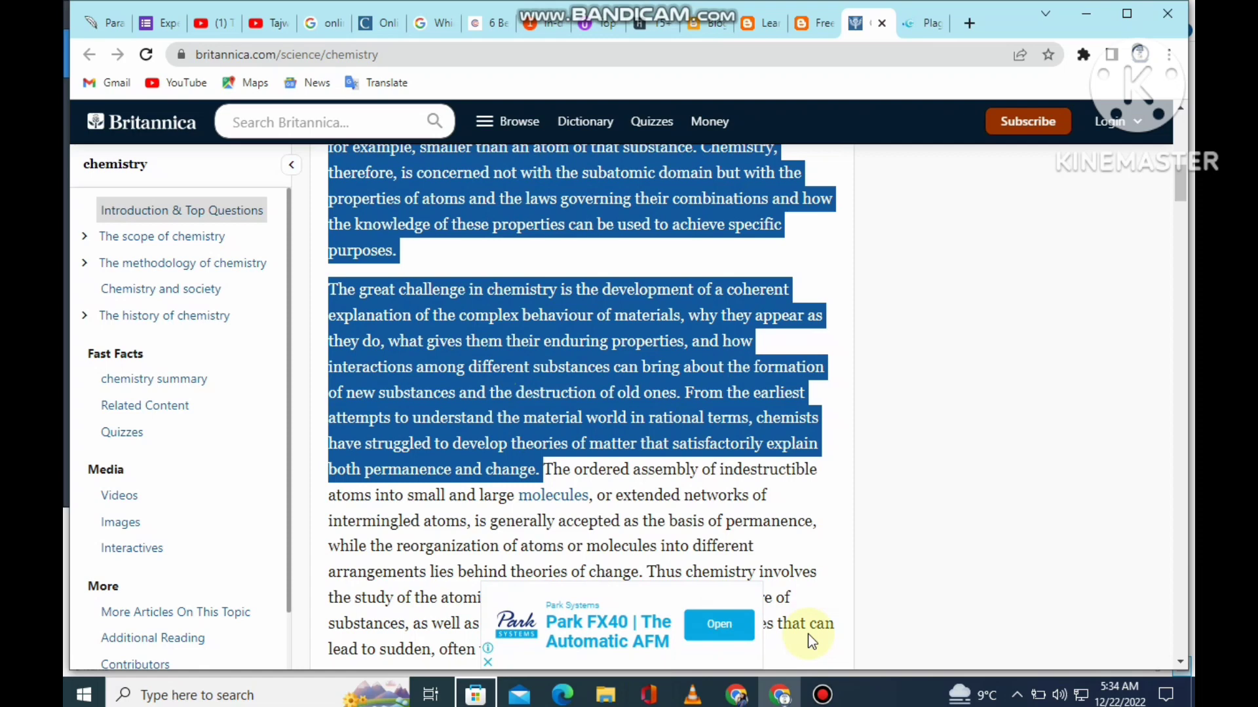
# - Paste the copied chemistry passage into QuillBot's paraphraser input box
pyautogui.moveTo(741, 697)
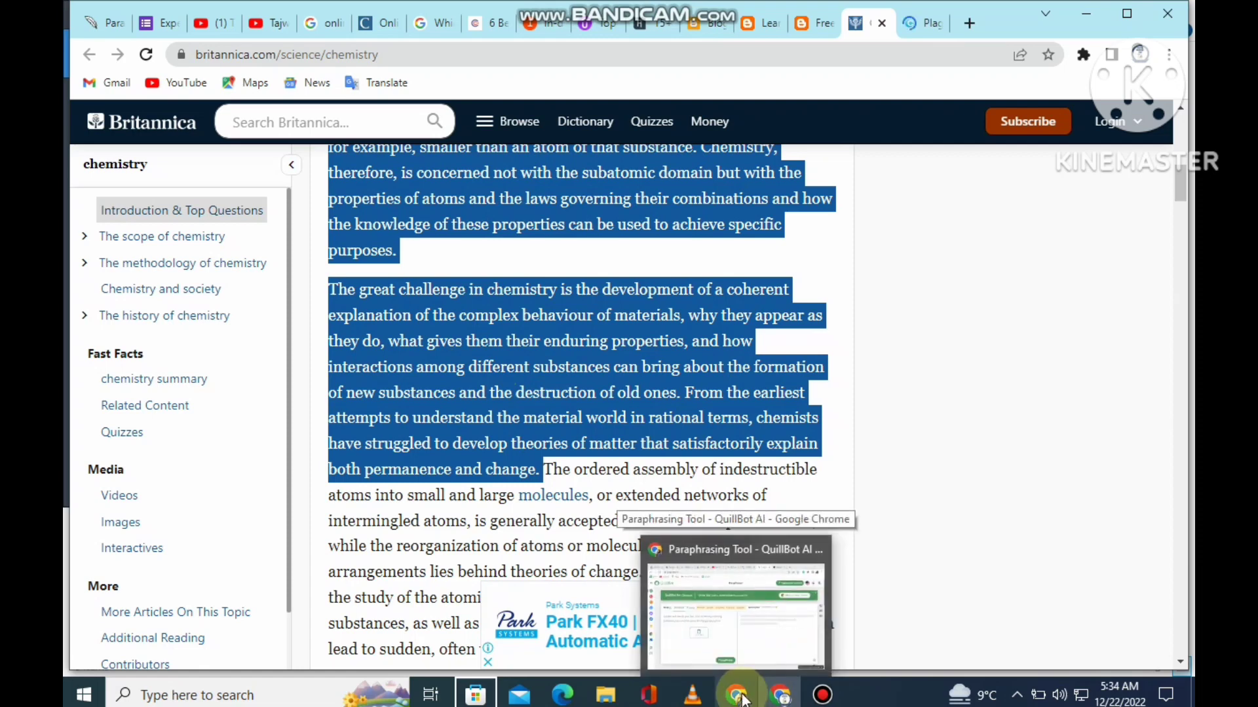
pyautogui.click(703, 653)
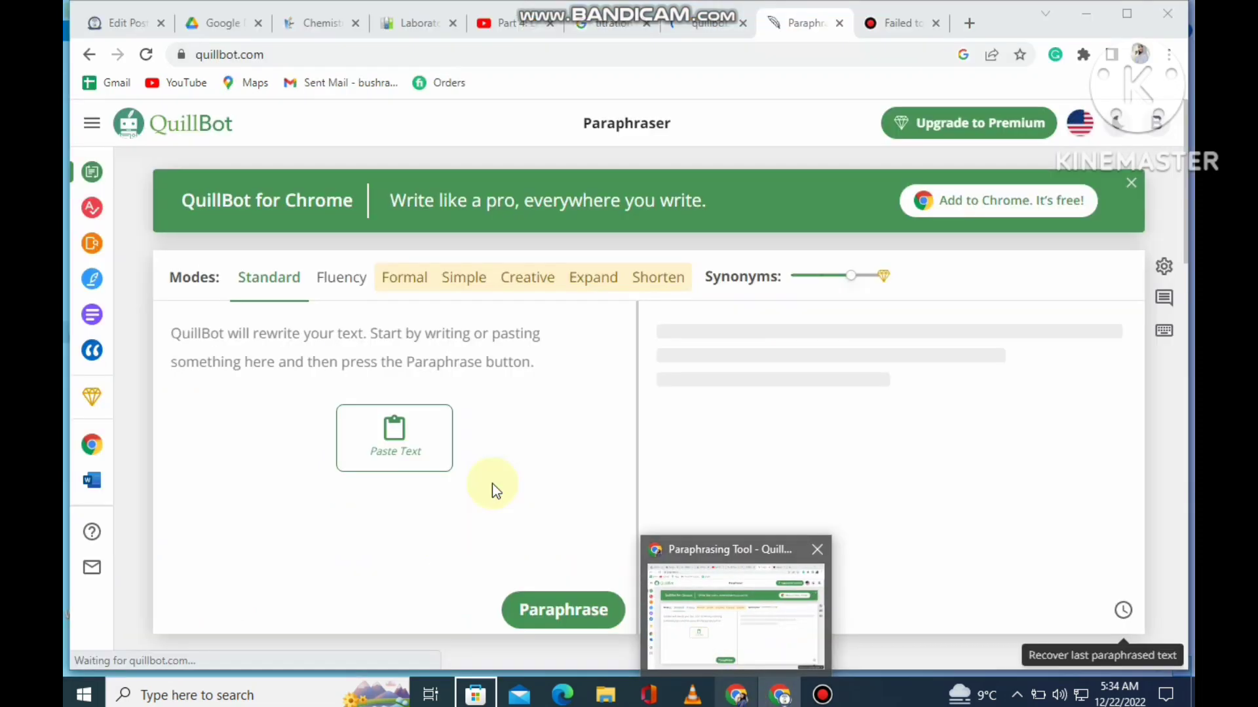
pyautogui.click(249, 336)
pyautogui.rightClick(249, 335)
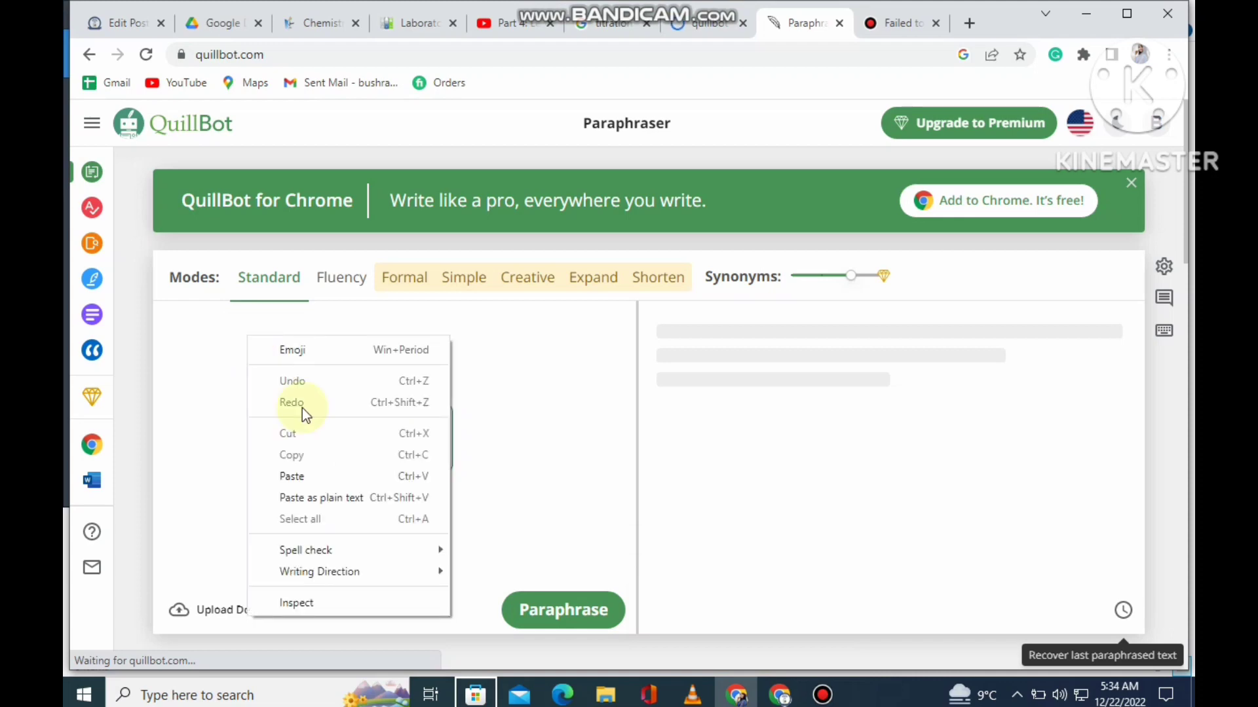
pyautogui.click(288, 477)
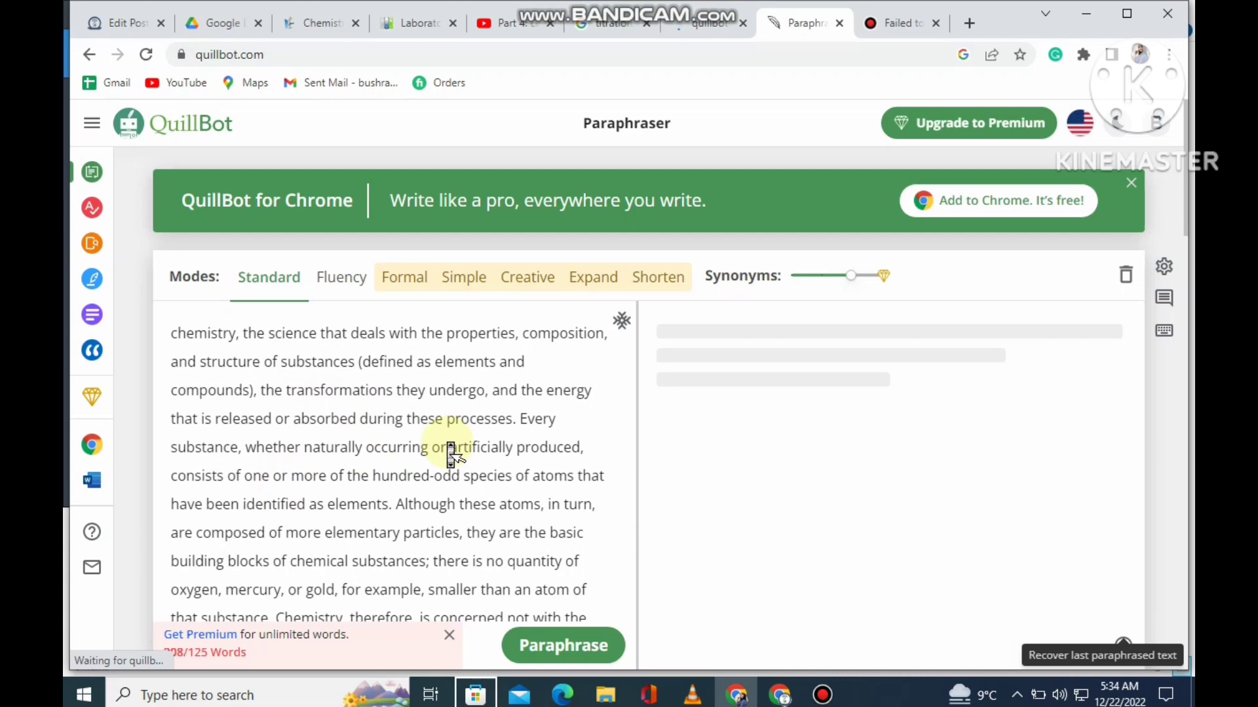
pyautogui.scroll(-5, 451, 453)
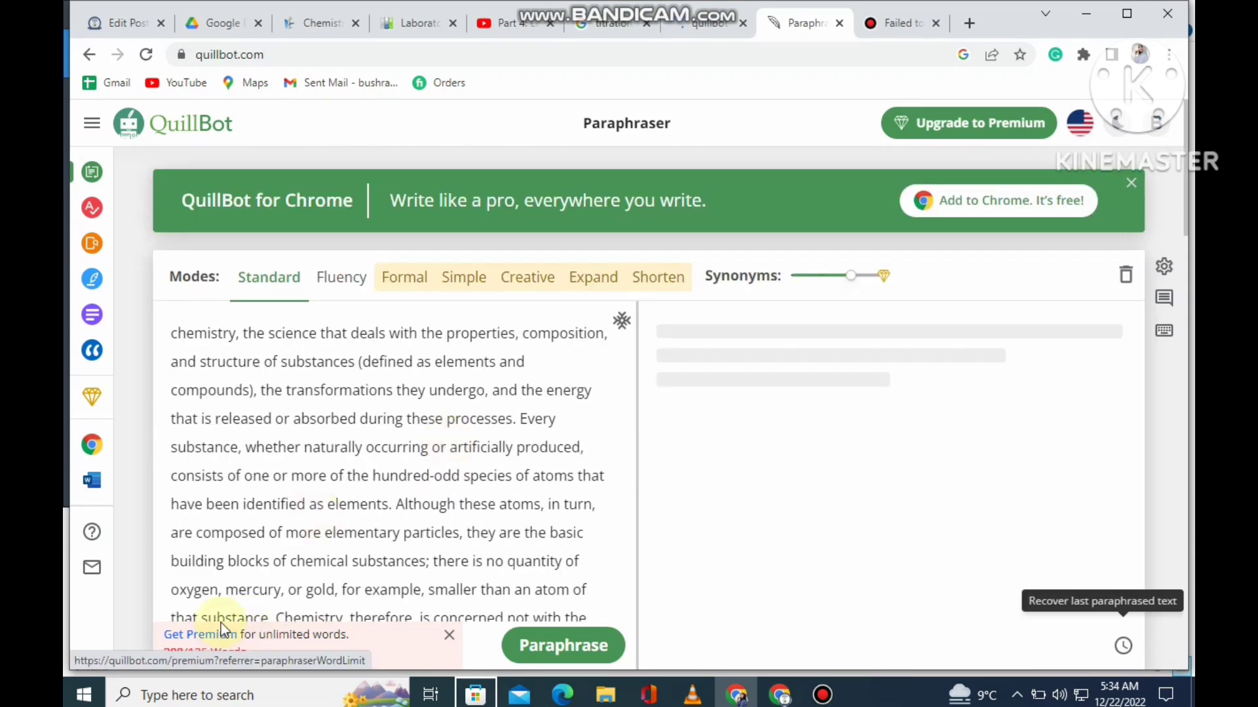
pyautogui.scroll(-1, 459, 533)
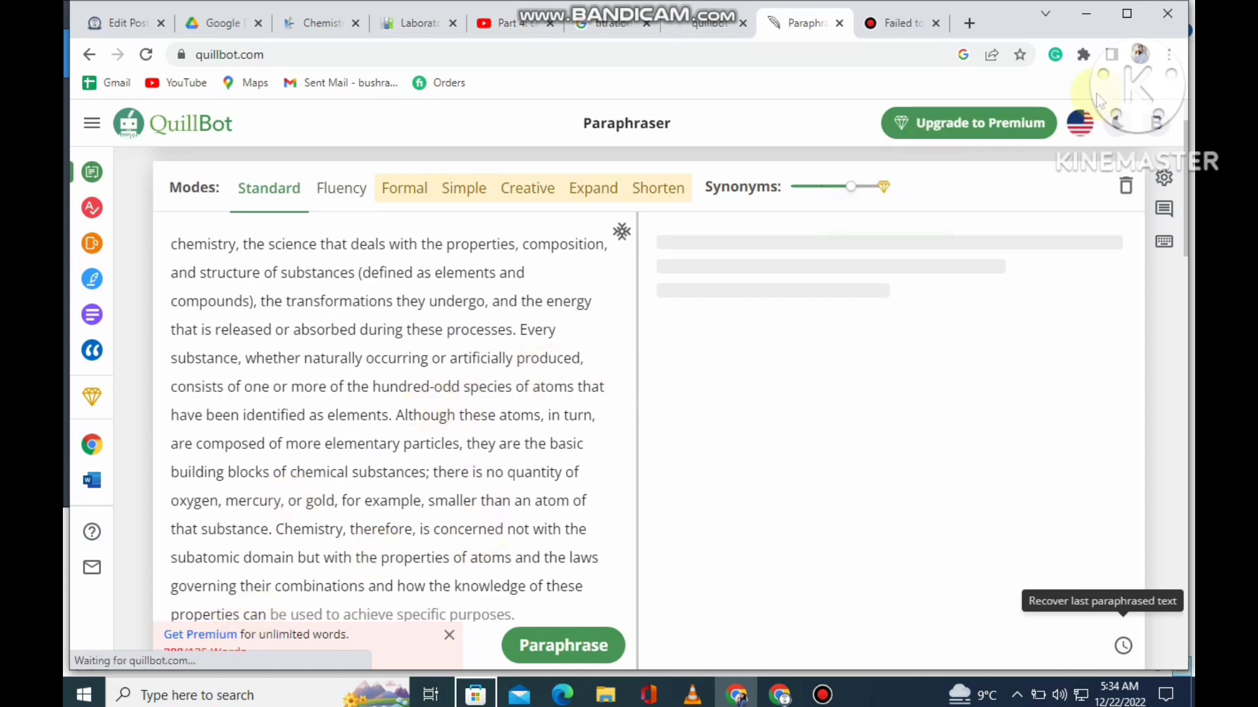
pyautogui.click(1122, 16)
pyautogui.click(1121, 18)
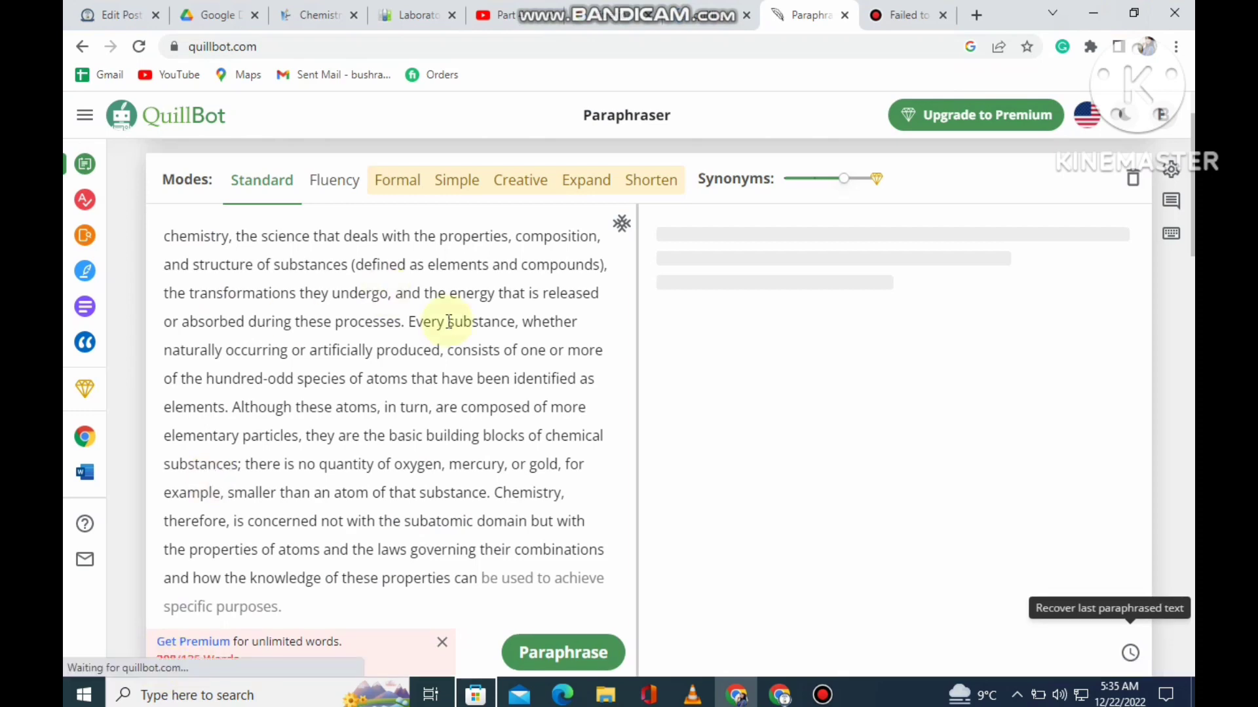
pyautogui.hotkey('ctrl', 'v')
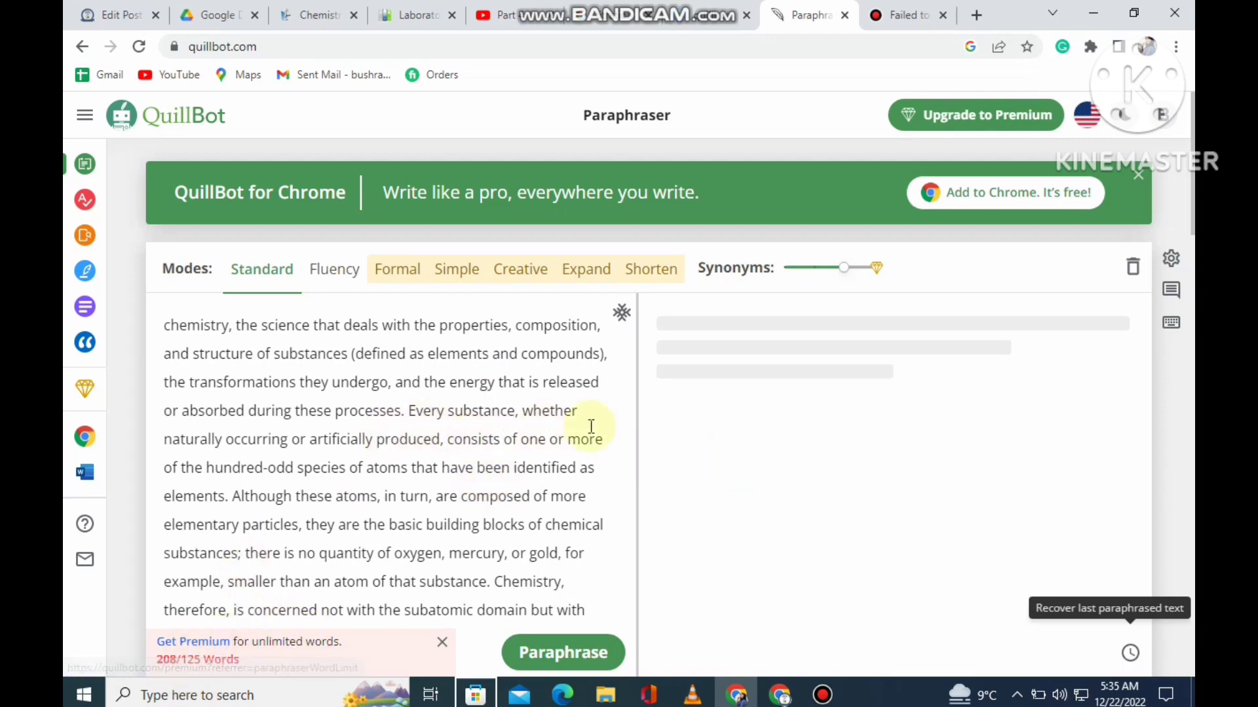
# - Cut the second paragraph so the input ends at 'laws governing their combinations', 117 words
pyautogui.scroll(-5, 591, 427)
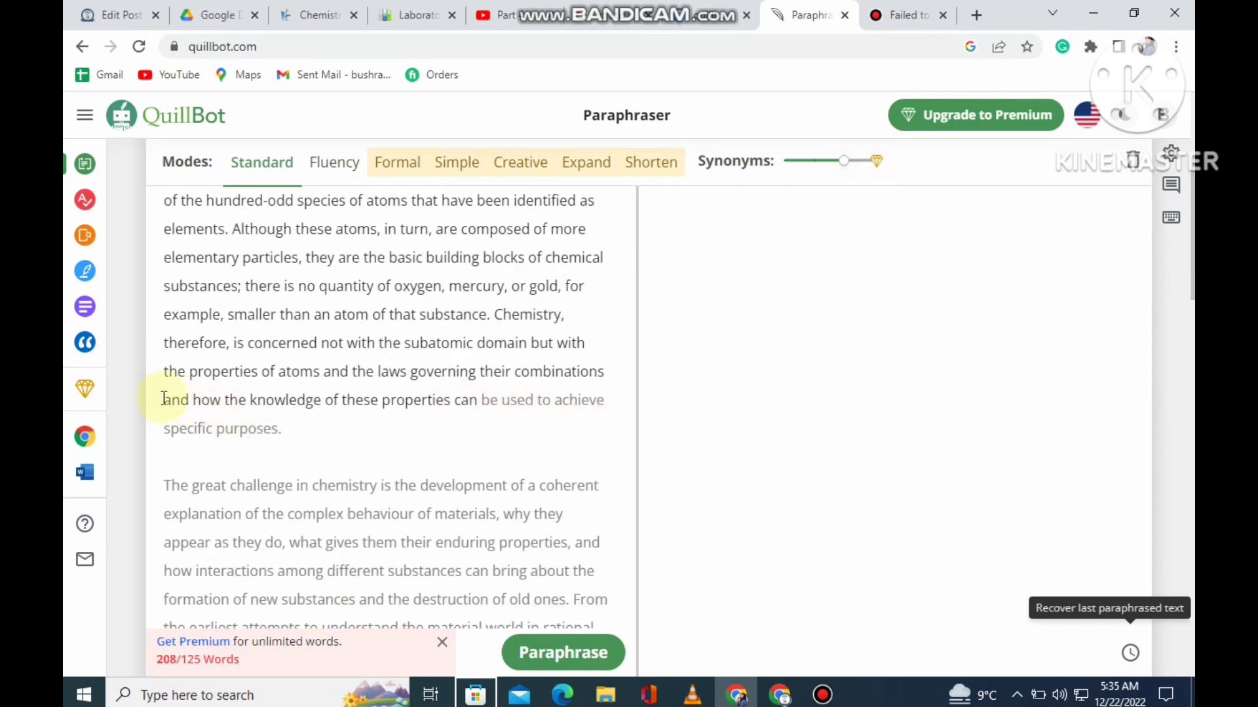
pyautogui.moveTo(163, 400); pyautogui.dragTo(512, 462)
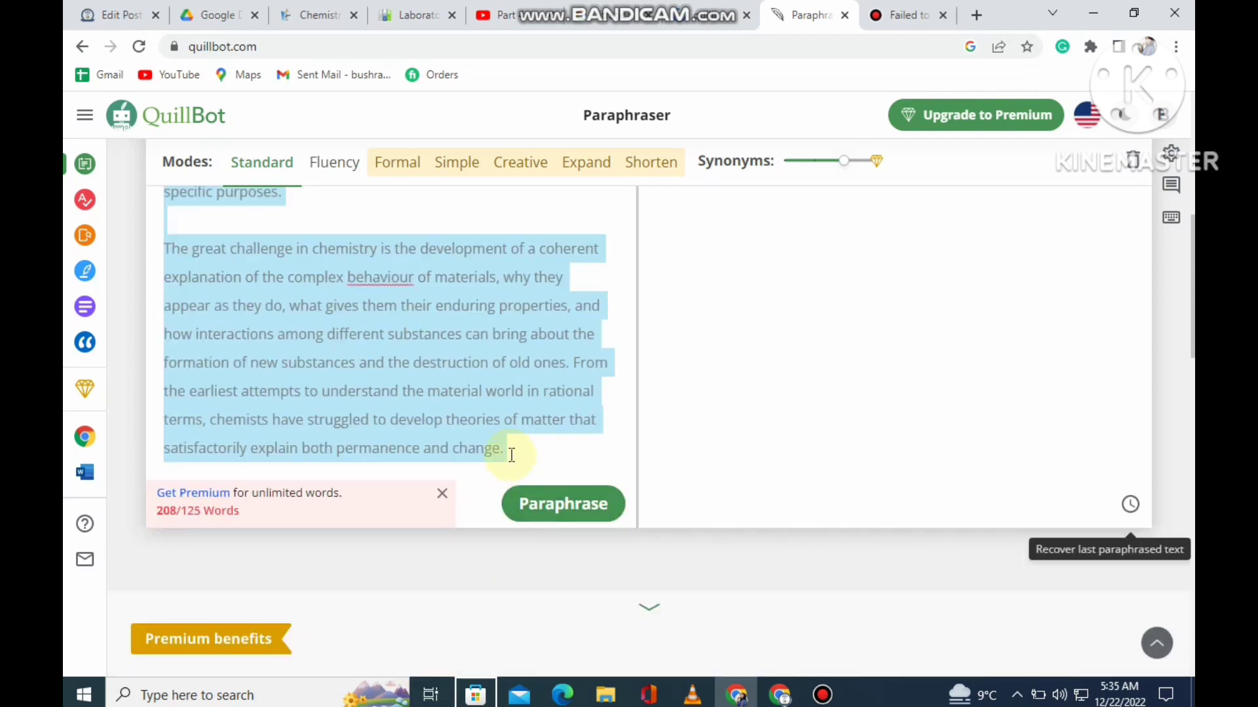
pyautogui.hotkey('ctrl', 'x')
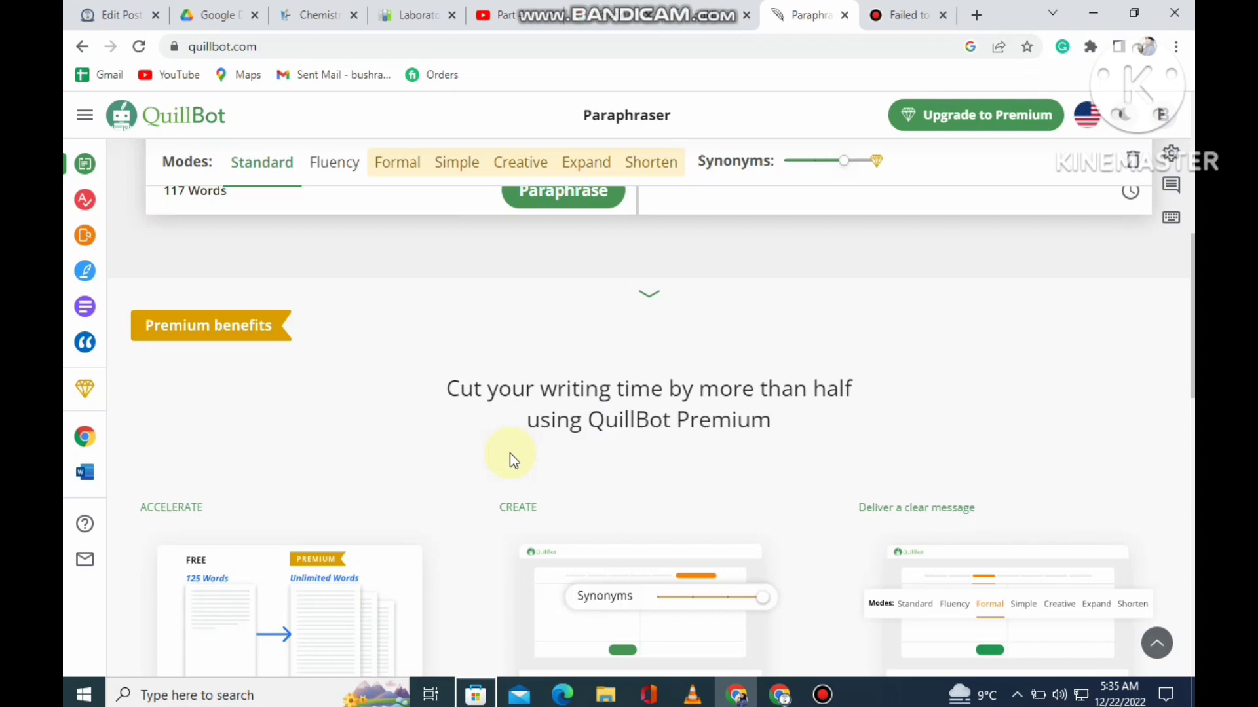
pyautogui.scroll(7, 632, 448)
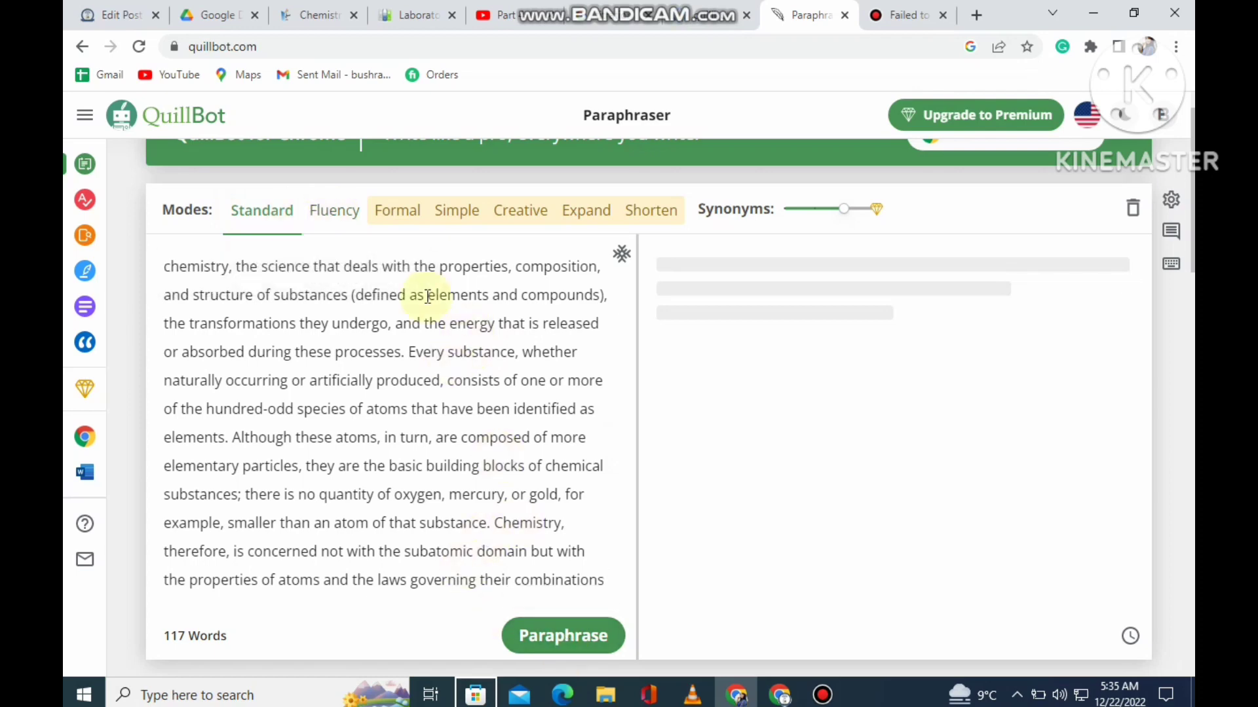
# - Paraphrase the 117-word passage and replace 'structure' with 'form' in the output
pyautogui.click(581, 632)
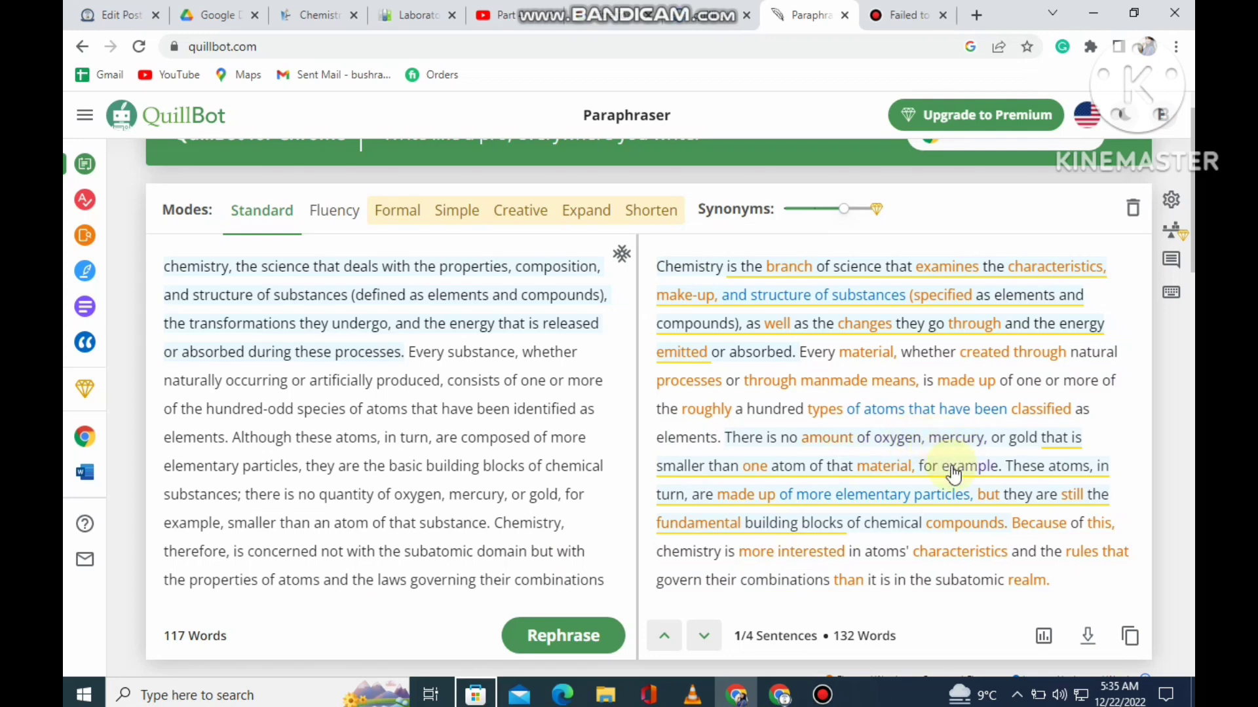
pyautogui.click(945, 446)
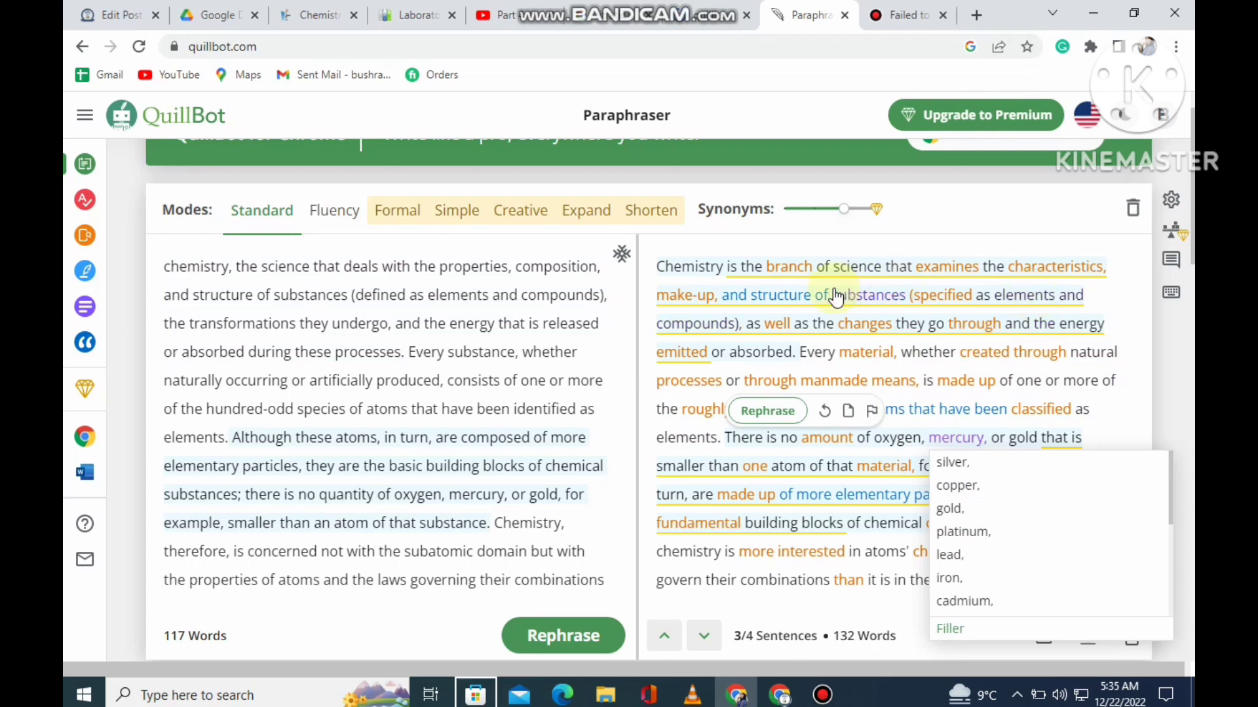
pyautogui.click(790, 301)
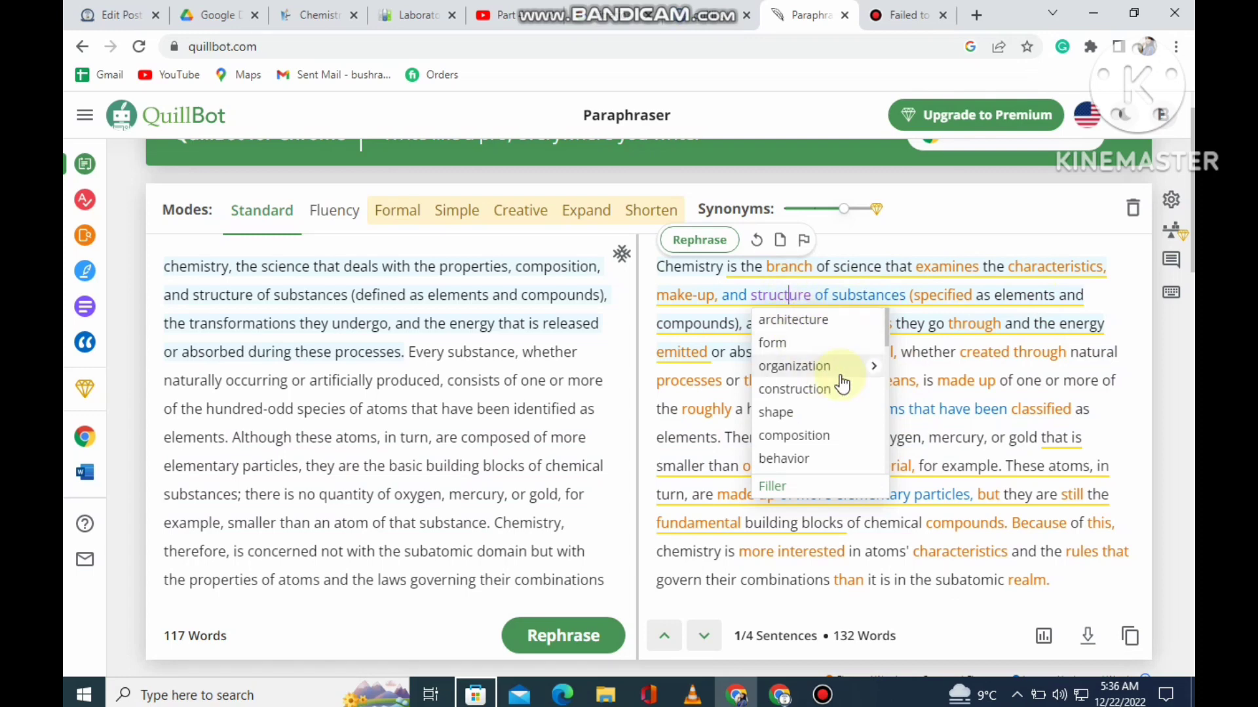
pyautogui.scroll(-4, 845, 389)
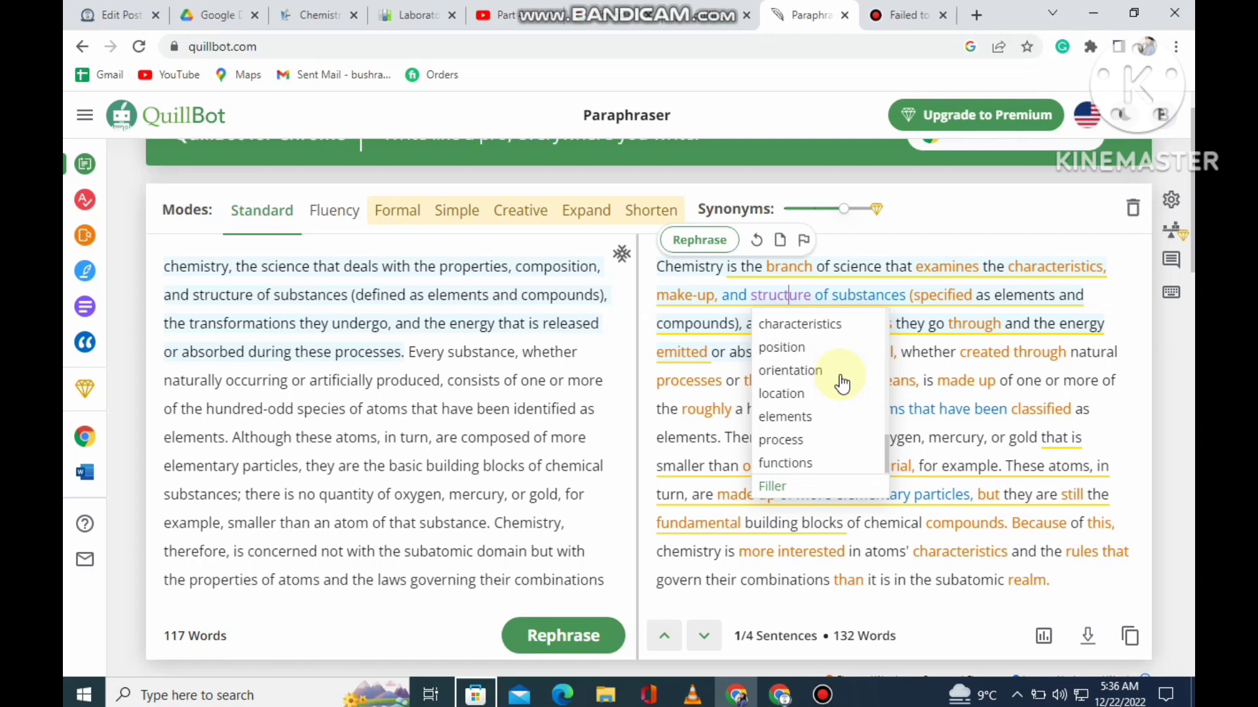
pyautogui.scroll(4, 845, 389)
pyautogui.scroll(1, 845, 389)
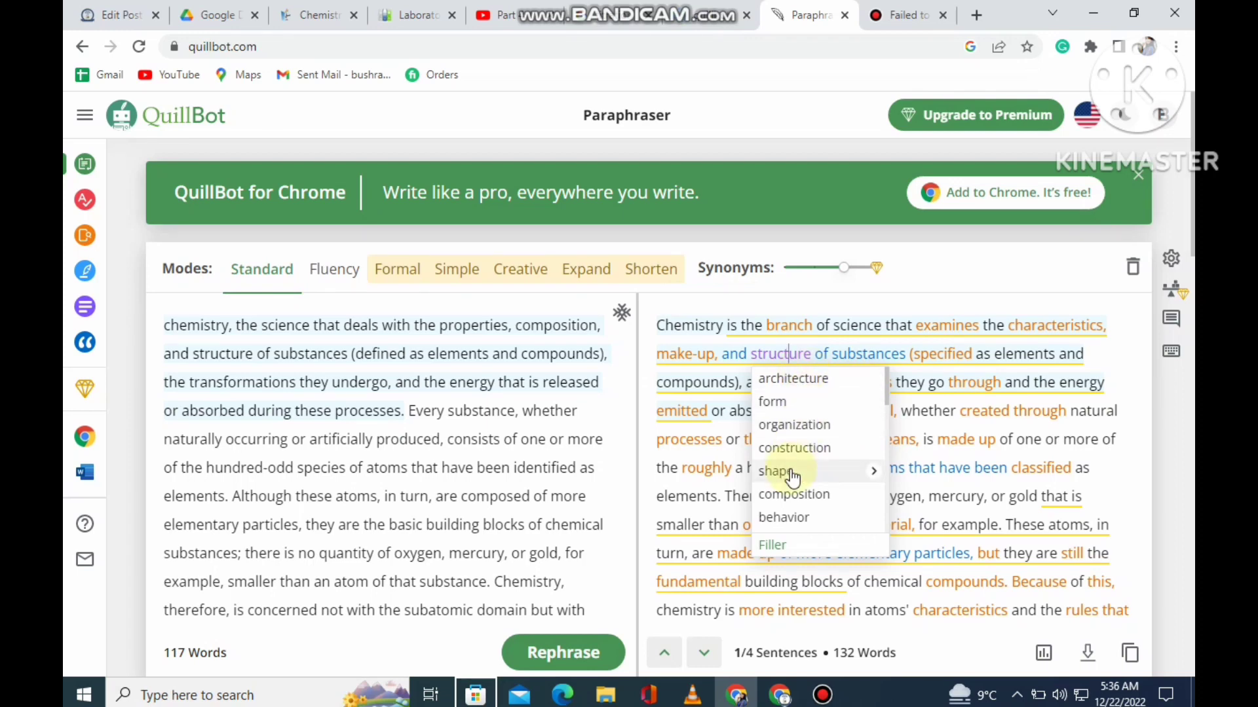
pyautogui.click(777, 402)
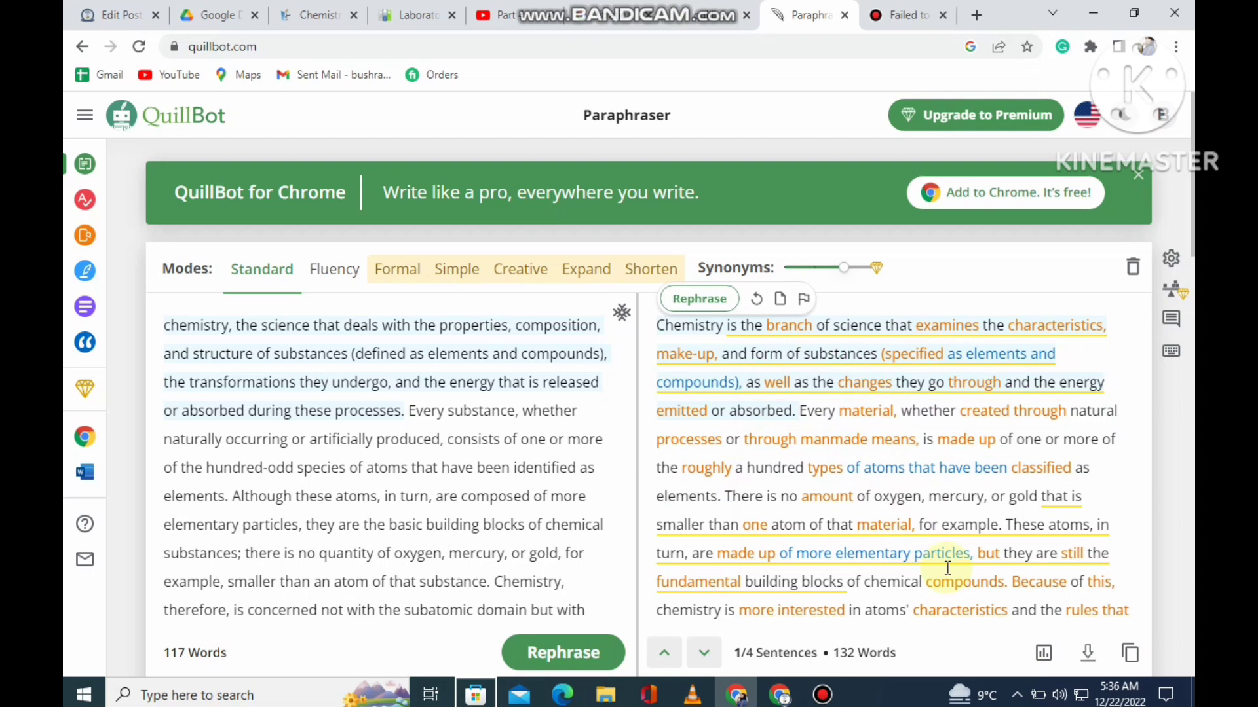
# - Swap 'combinations' for 'pairings' and 'elementary particles' for 'subatomic particles' in the output
pyautogui.scroll(-3, 988, 547)
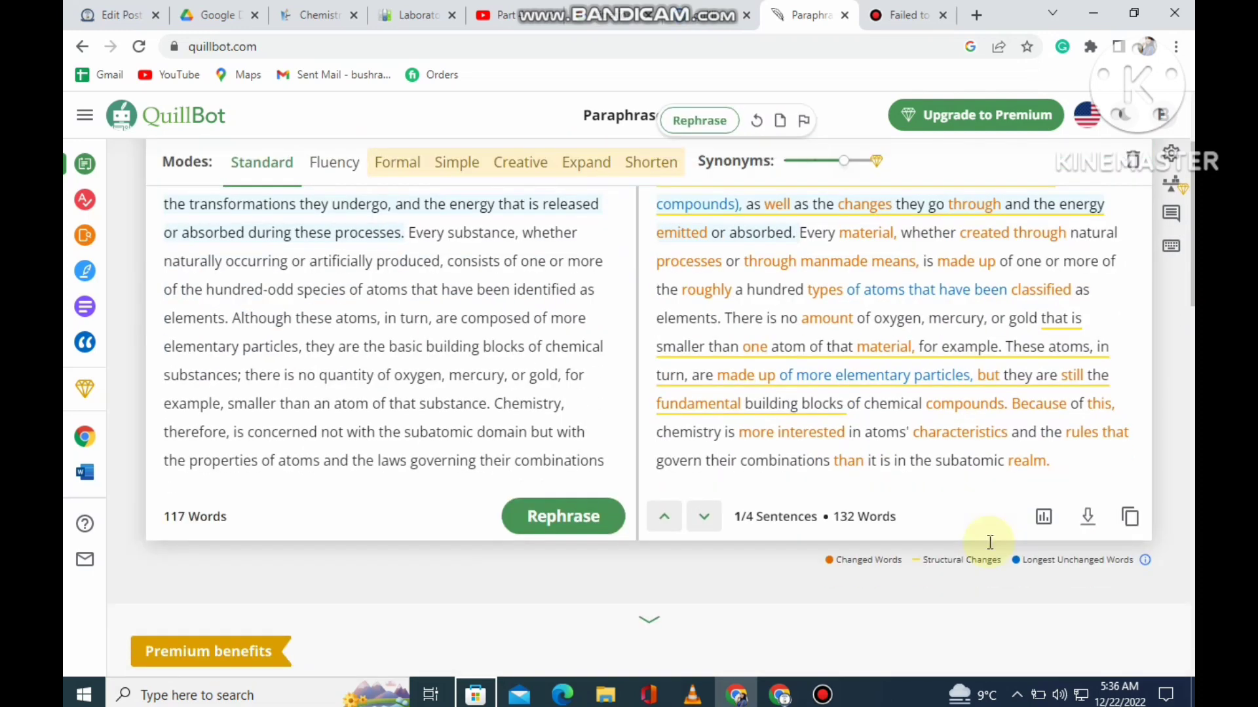
pyautogui.click(748, 464)
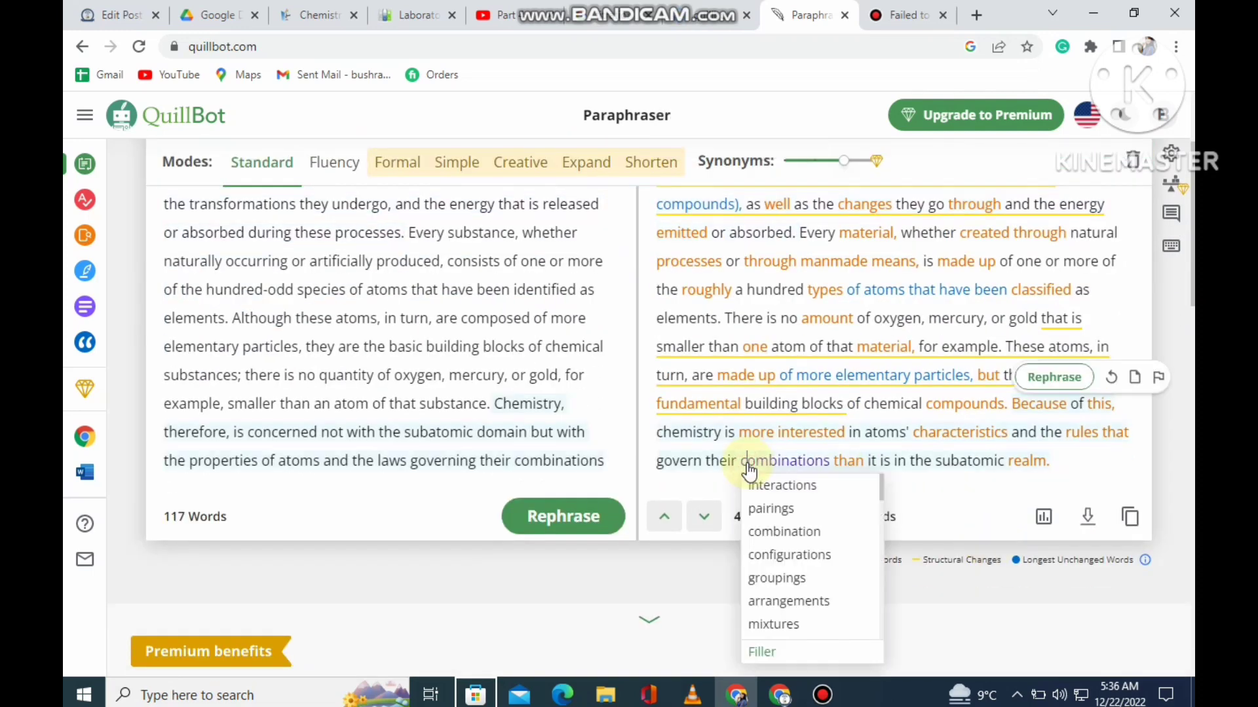
pyautogui.click(784, 508)
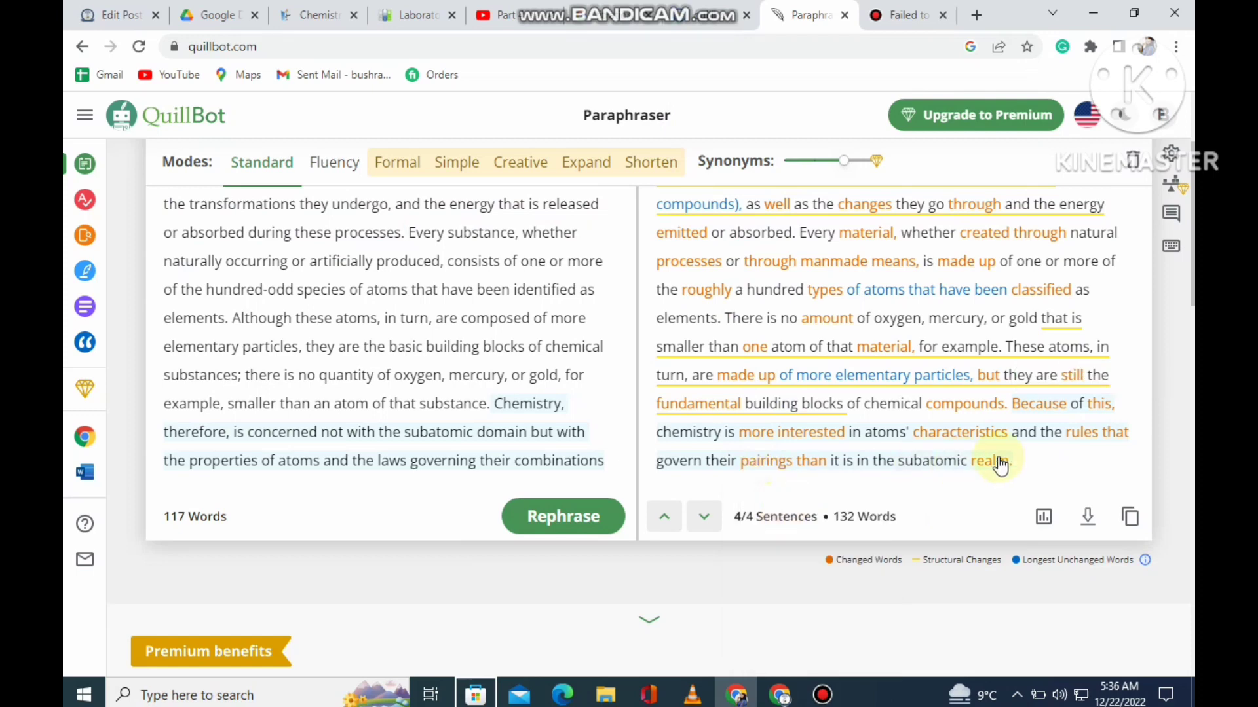
pyautogui.click(942, 380)
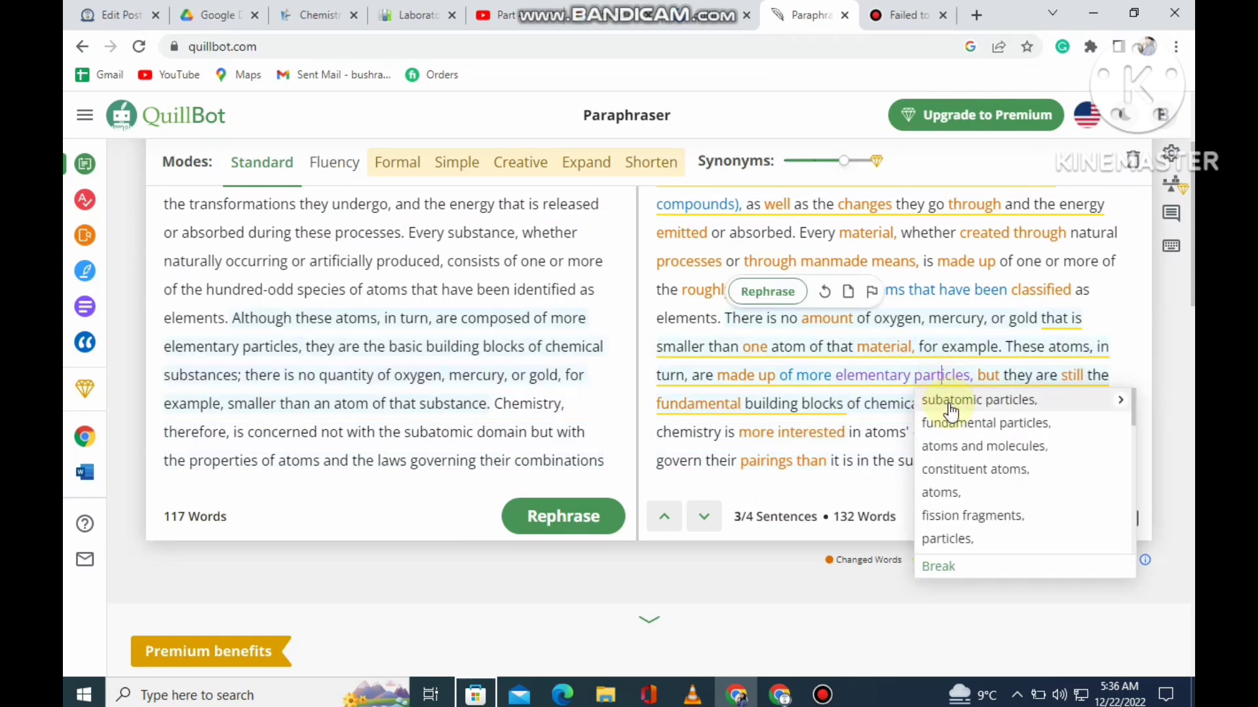
pyautogui.click(949, 404)
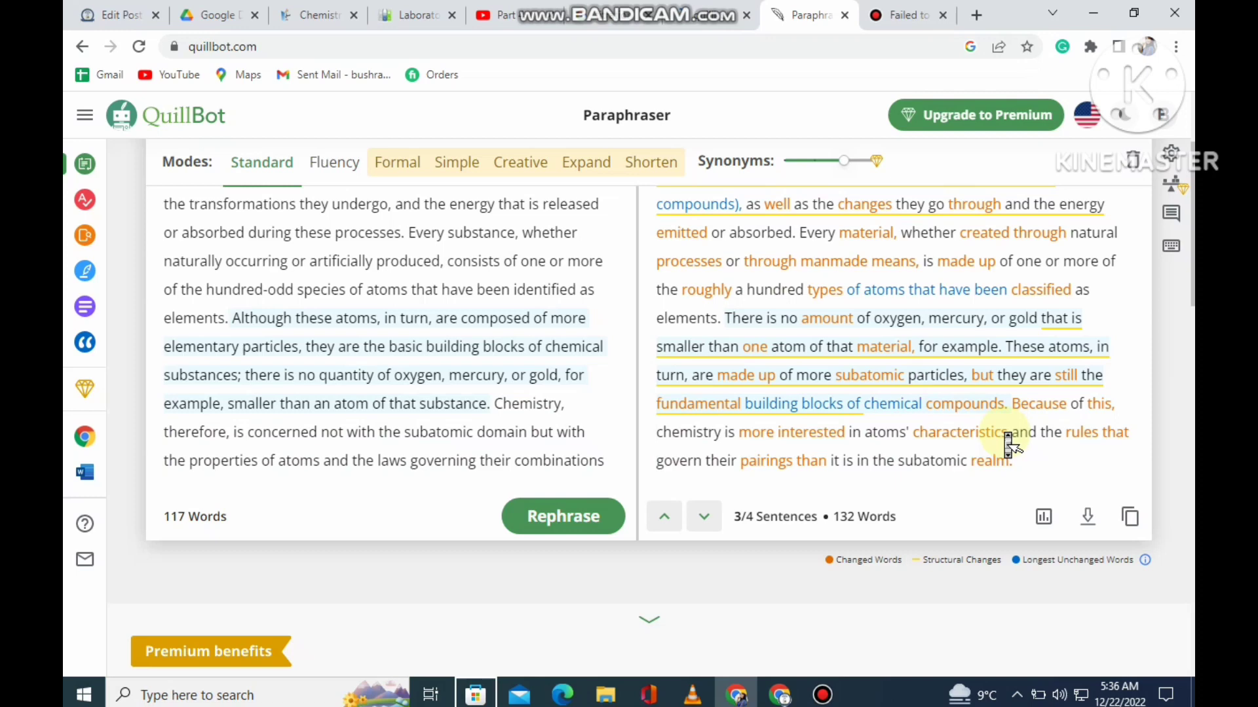
pyautogui.scroll(2, 1006, 443)
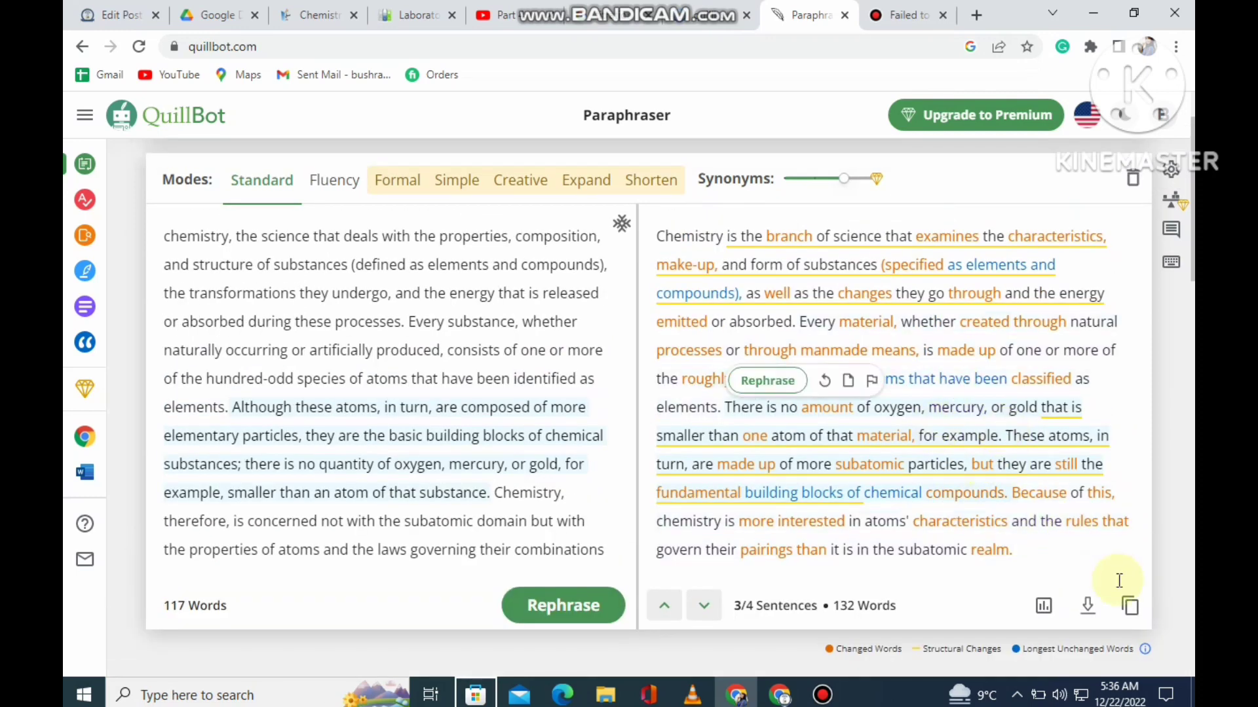
# - Copy QuillBot's full paraphrased text and go to the Duplichecker page
pyautogui.click(1129, 604)
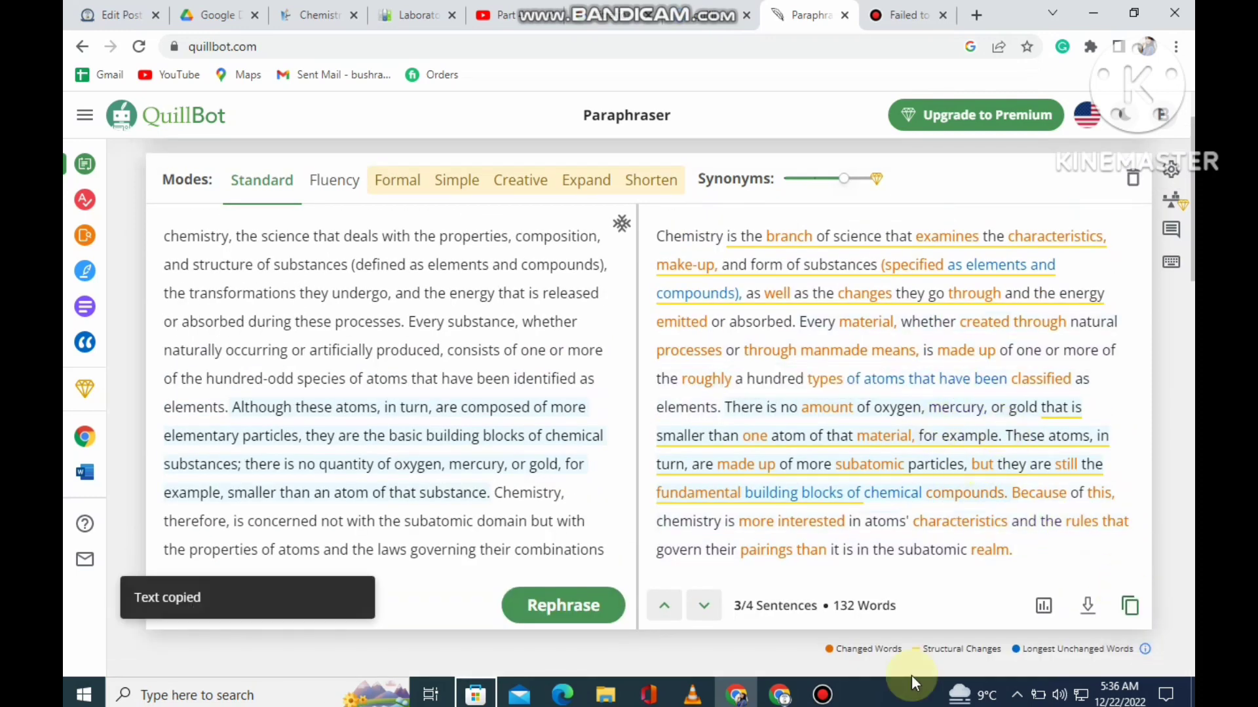
pyautogui.moveTo(774, 703)
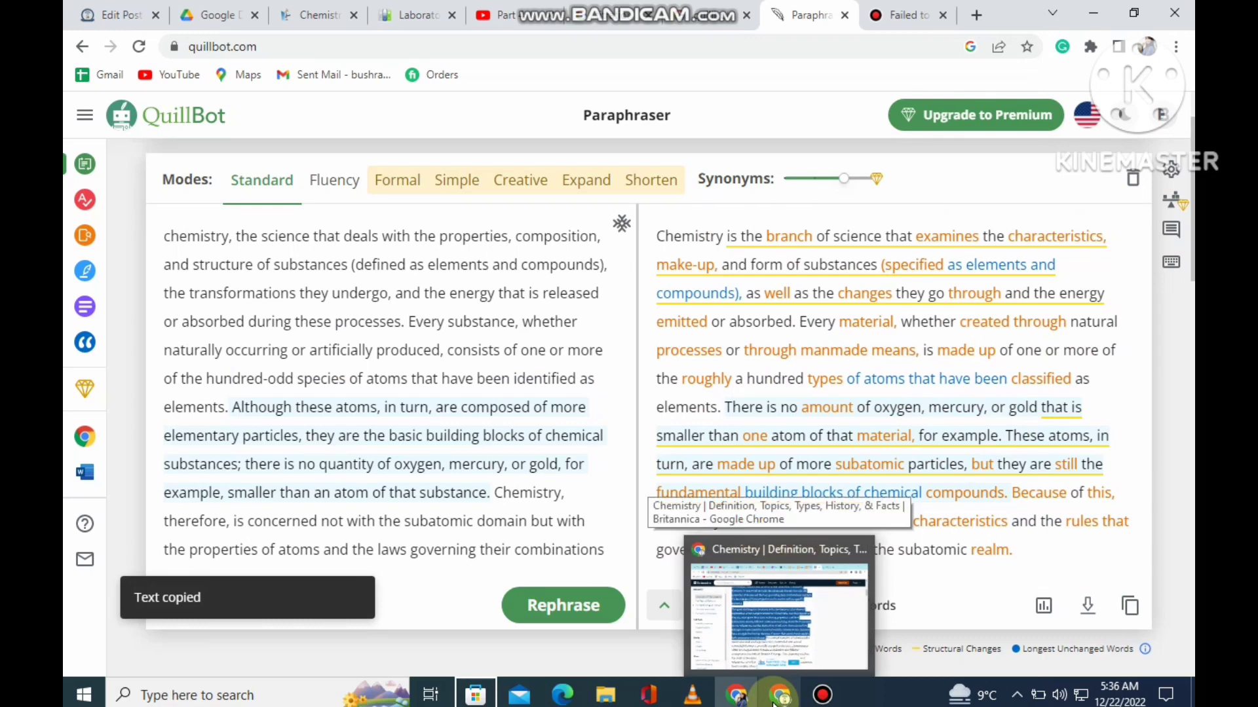
pyautogui.click(761, 626)
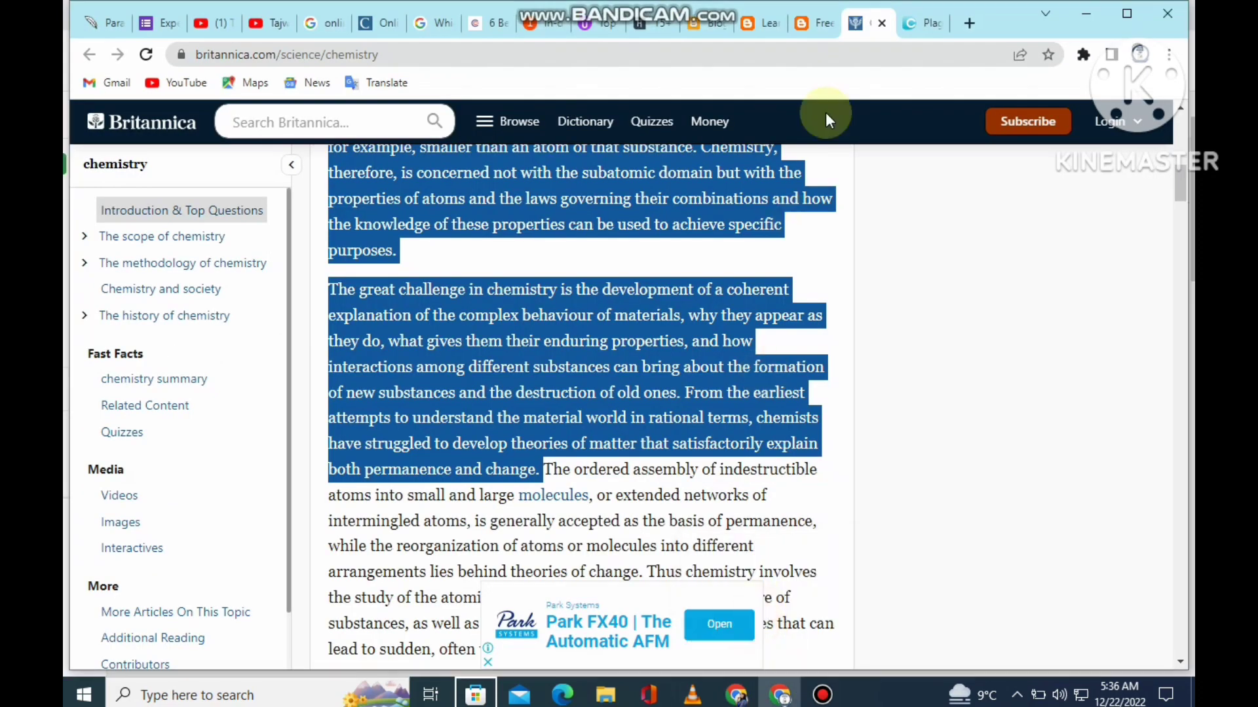
pyautogui.click(907, 26)
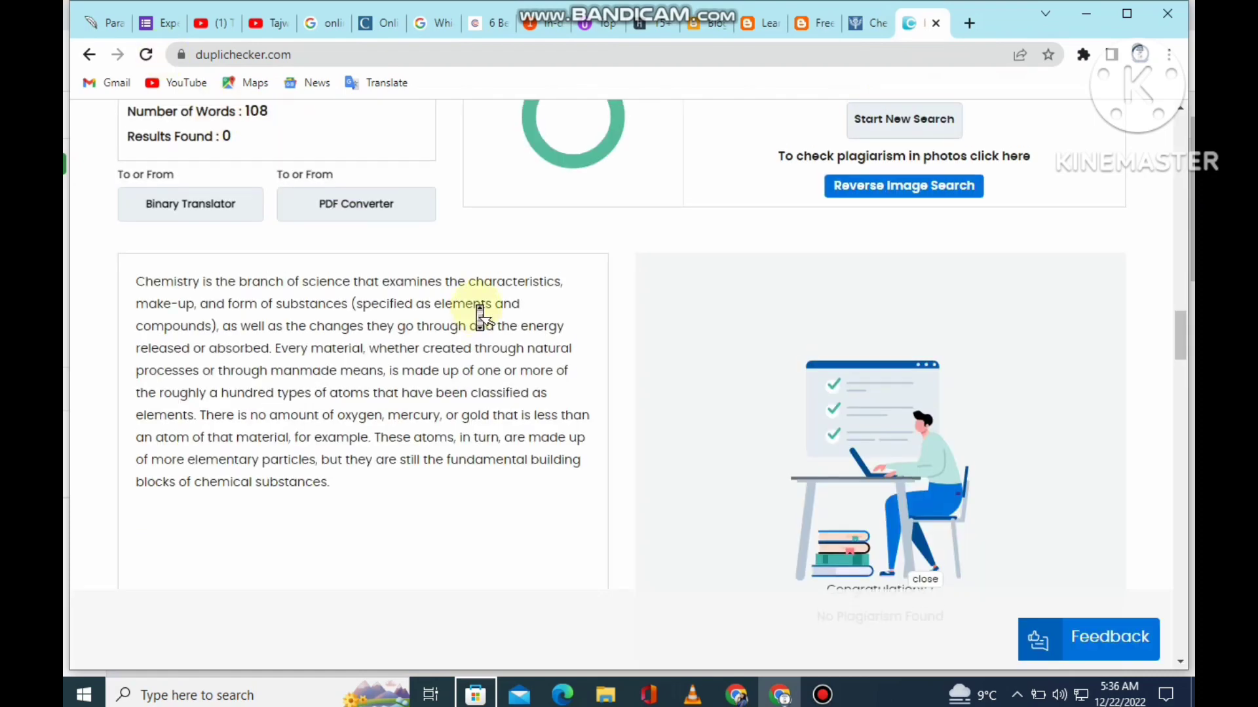
# - Replace the checker box's 108-word text with the pasted 132-word paraphrase
pyautogui.scroll(10, 581, 371)
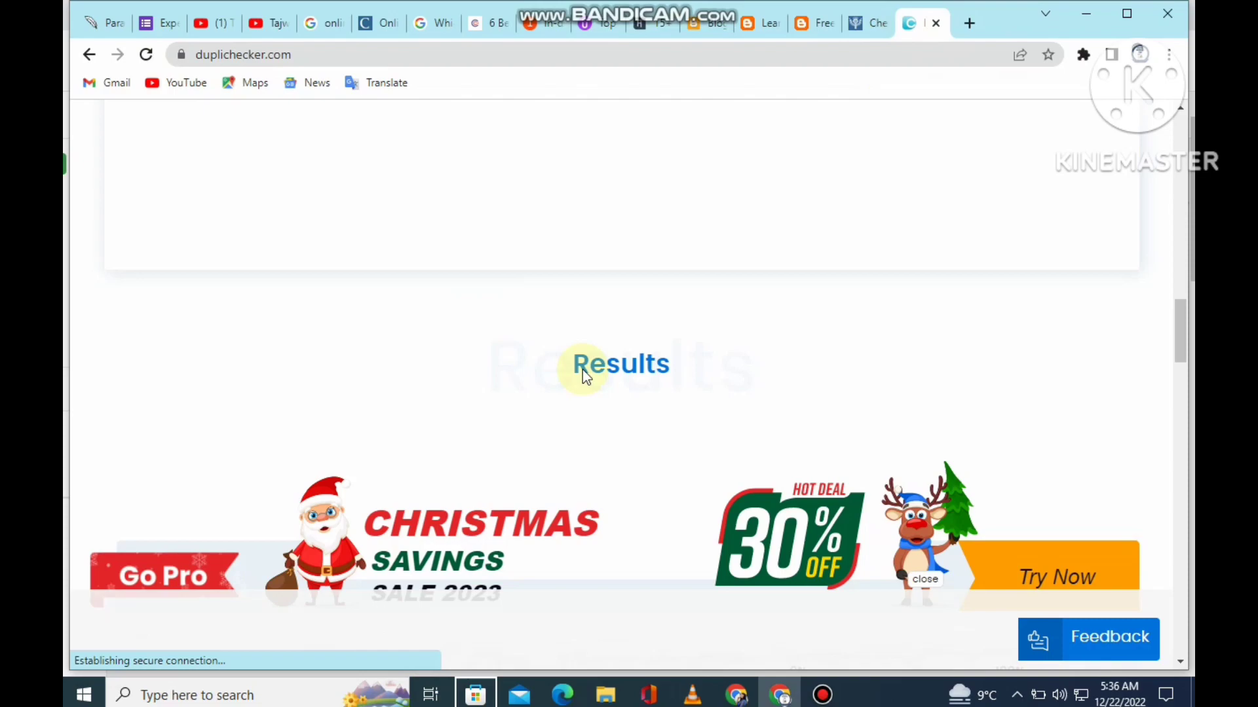
pyautogui.scroll(8, 584, 371)
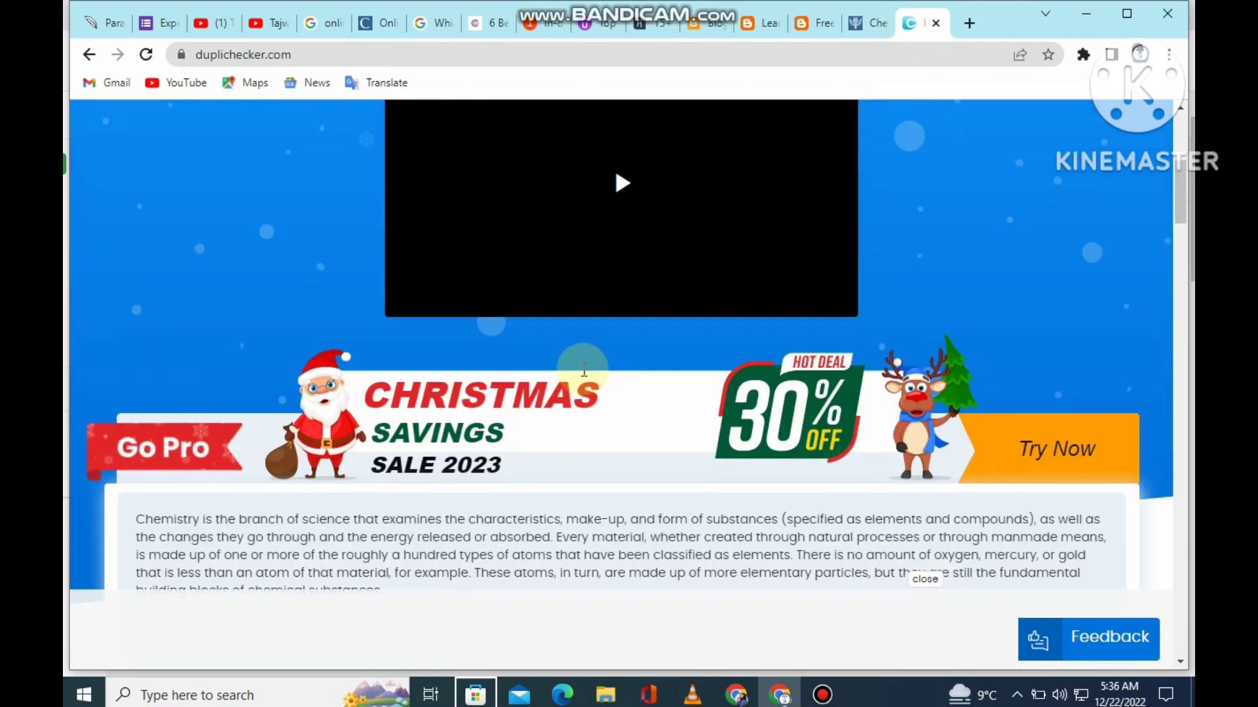
pyautogui.scroll(-8, 585, 379)
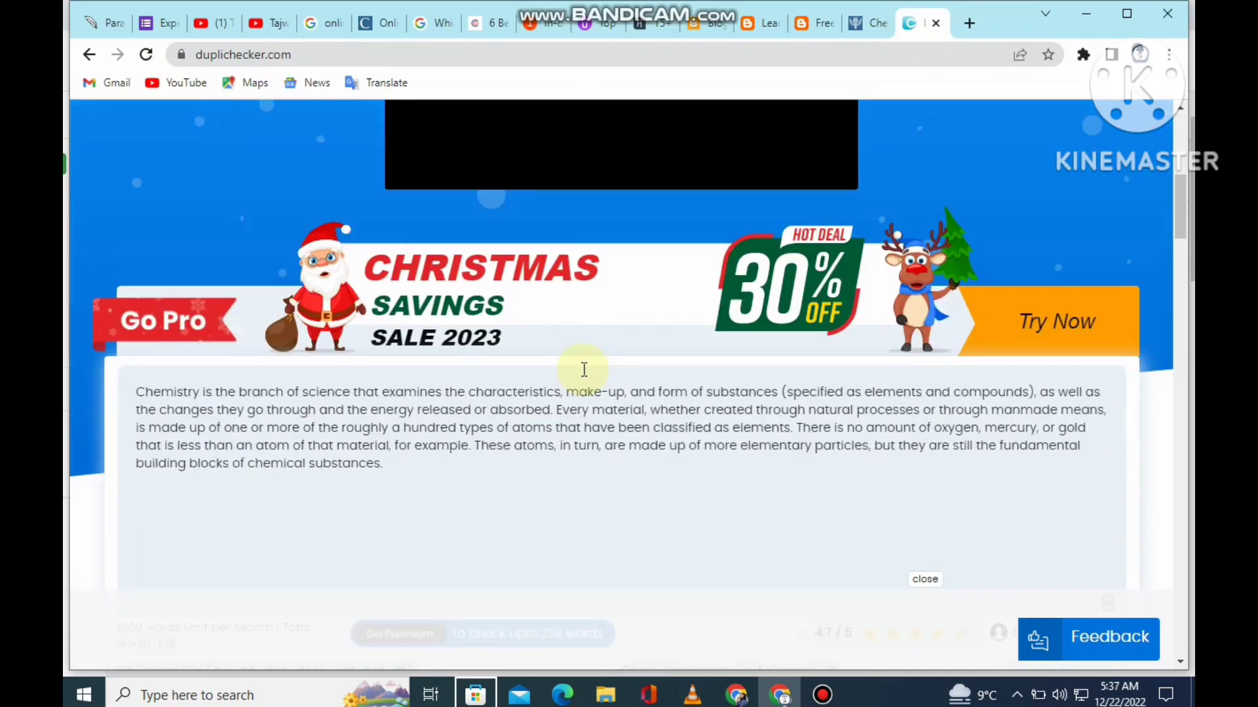
pyautogui.moveTo(402, 469); pyautogui.dragTo(135, 391)
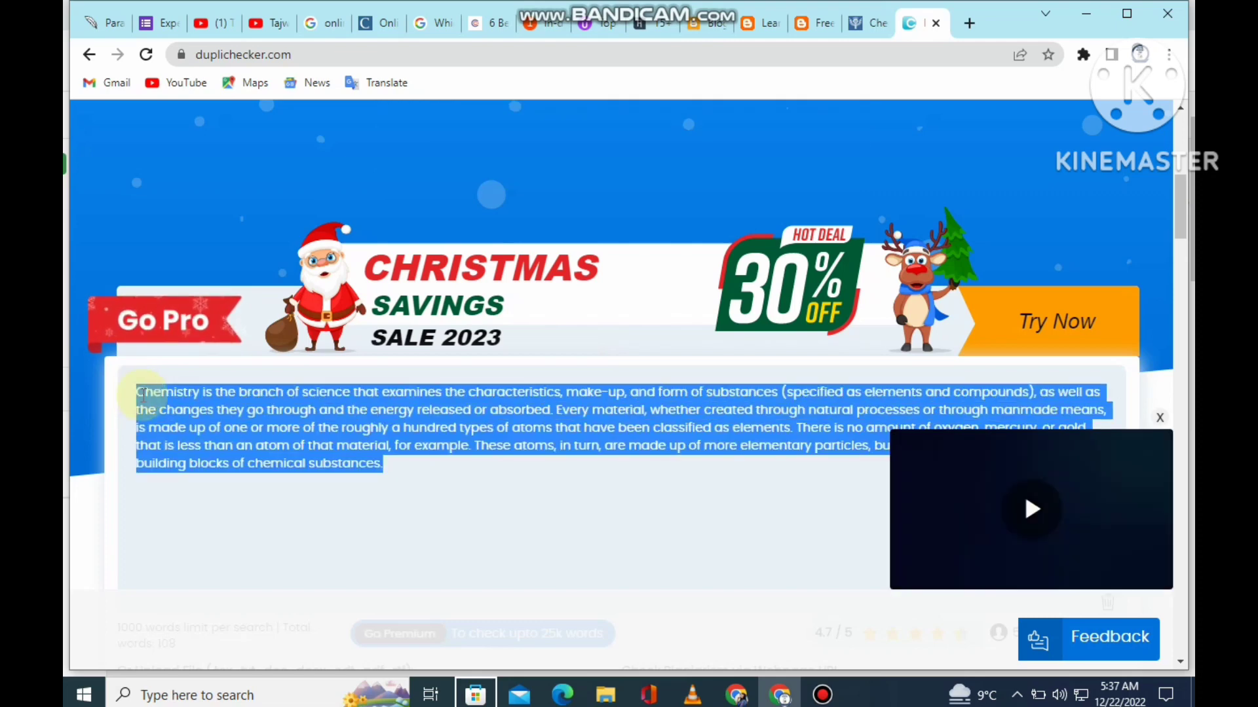
pyautogui.rightClick(182, 402)
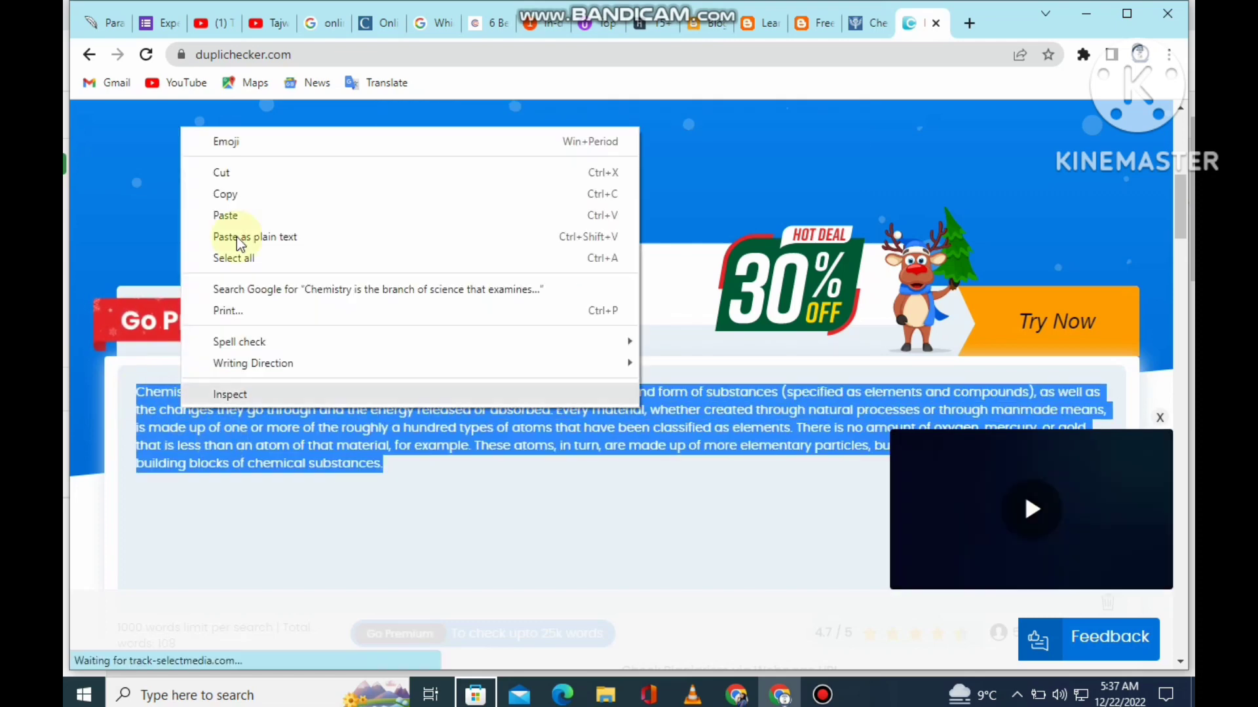
pyautogui.click(226, 194)
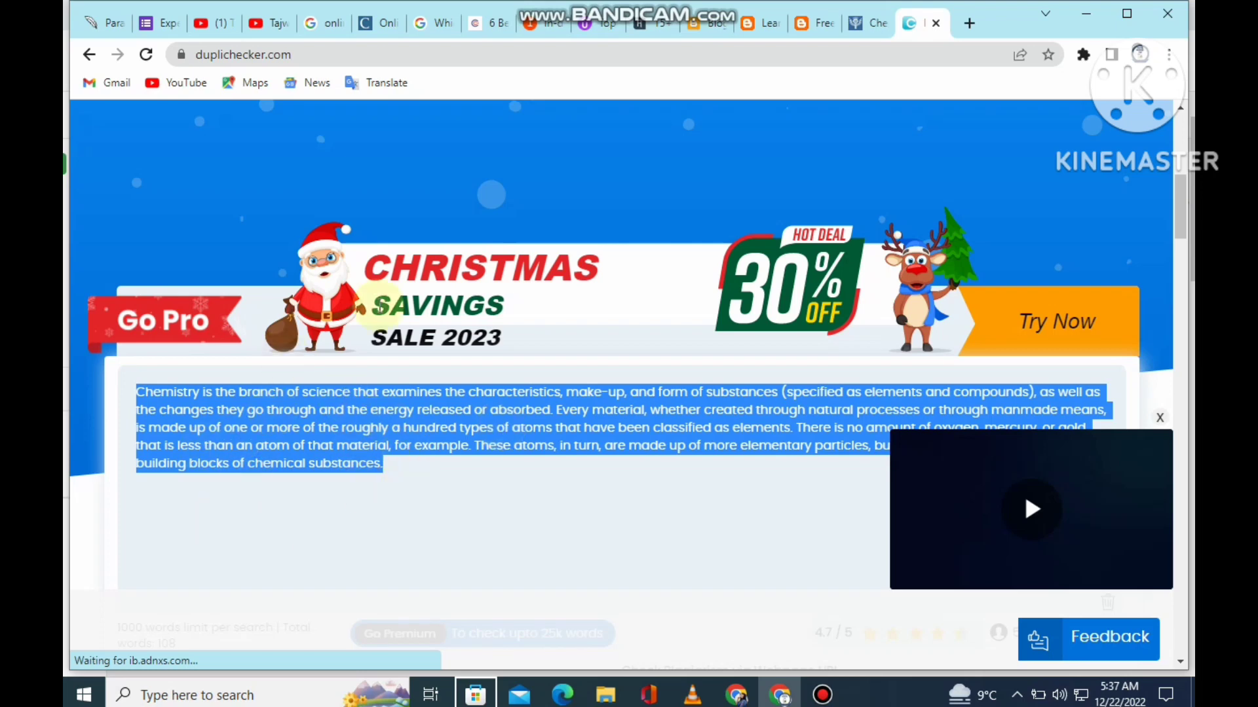
pyautogui.hotkey('ctrl', 'v')
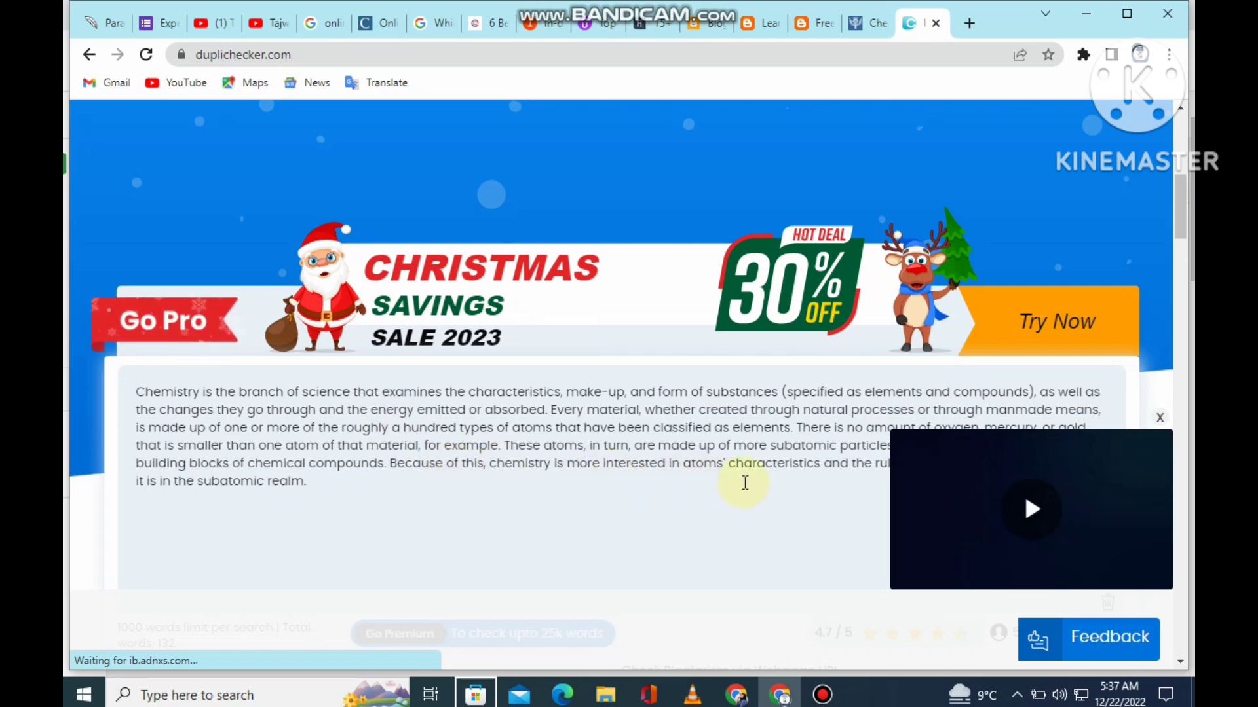
# - Tick the reCAPTCHA 'I'm not a robot' checkbox below Duplichecker's text box
pyautogui.scroll(-4, 746, 492)
pyautogui.scroll(-4, 747, 494)
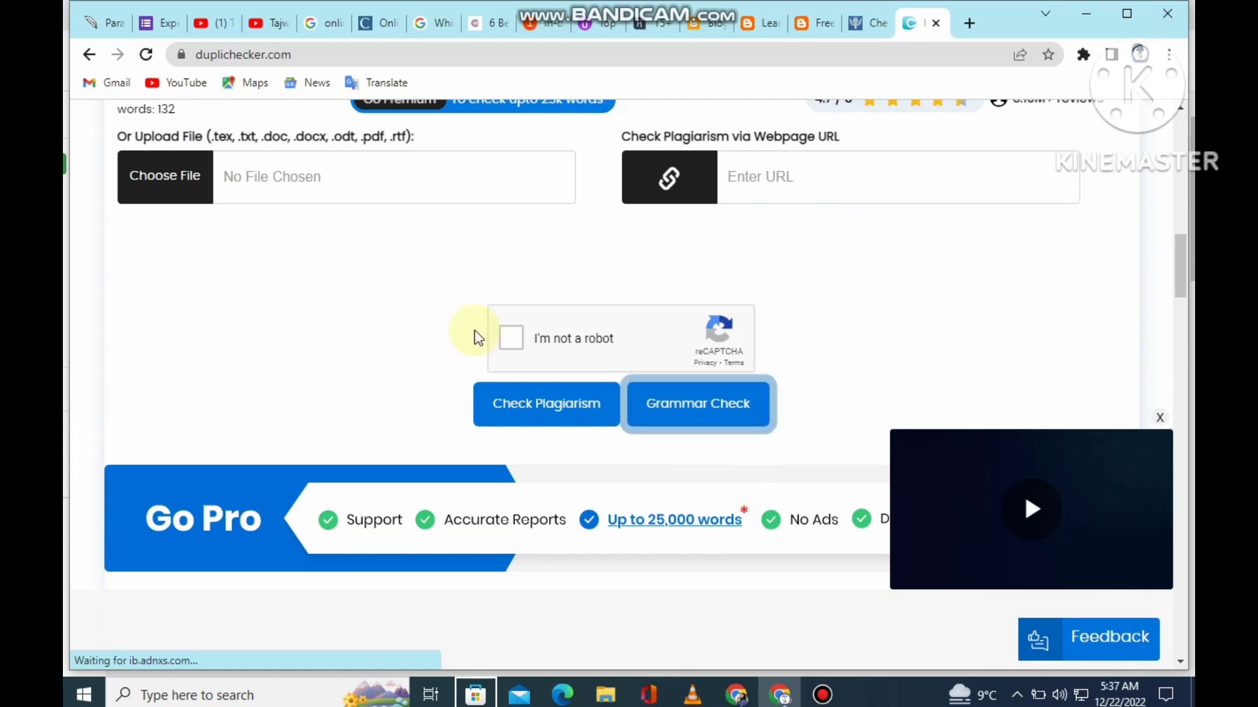
pyautogui.click(514, 340)
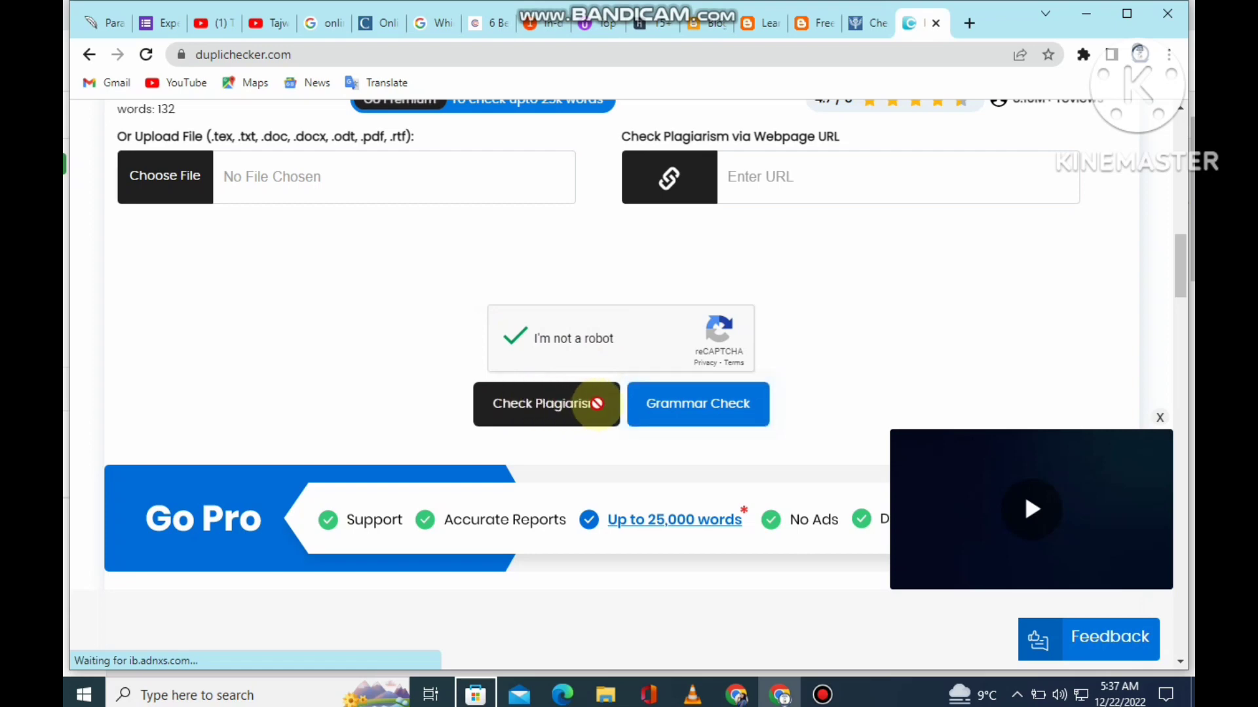
pyautogui.scroll(3, 600, 417)
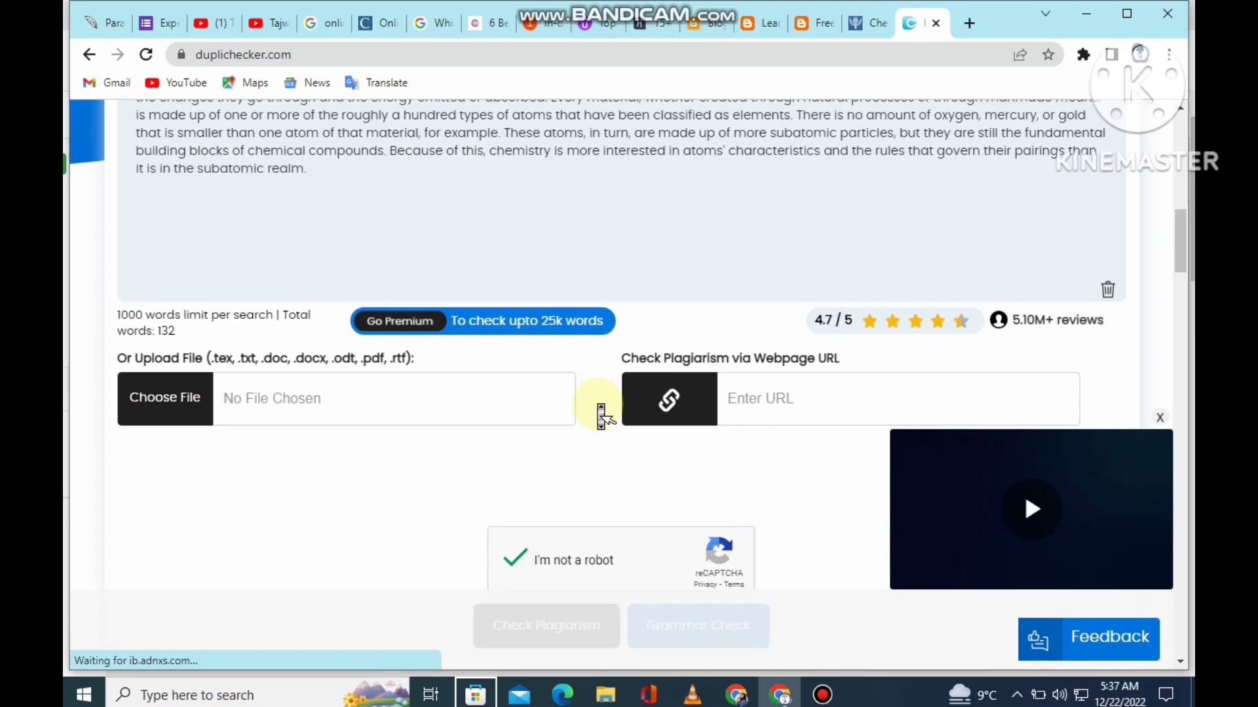
pyautogui.scroll(5, 601, 418)
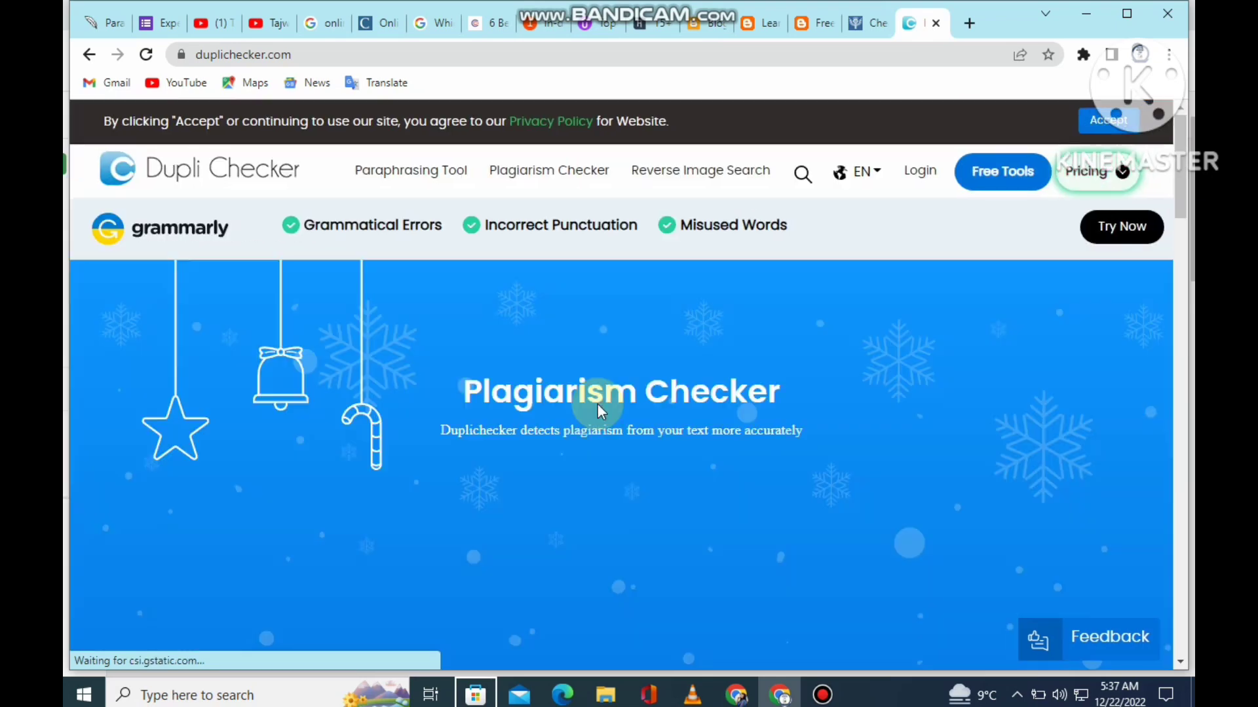
pyautogui.scroll(-4, 747, 461)
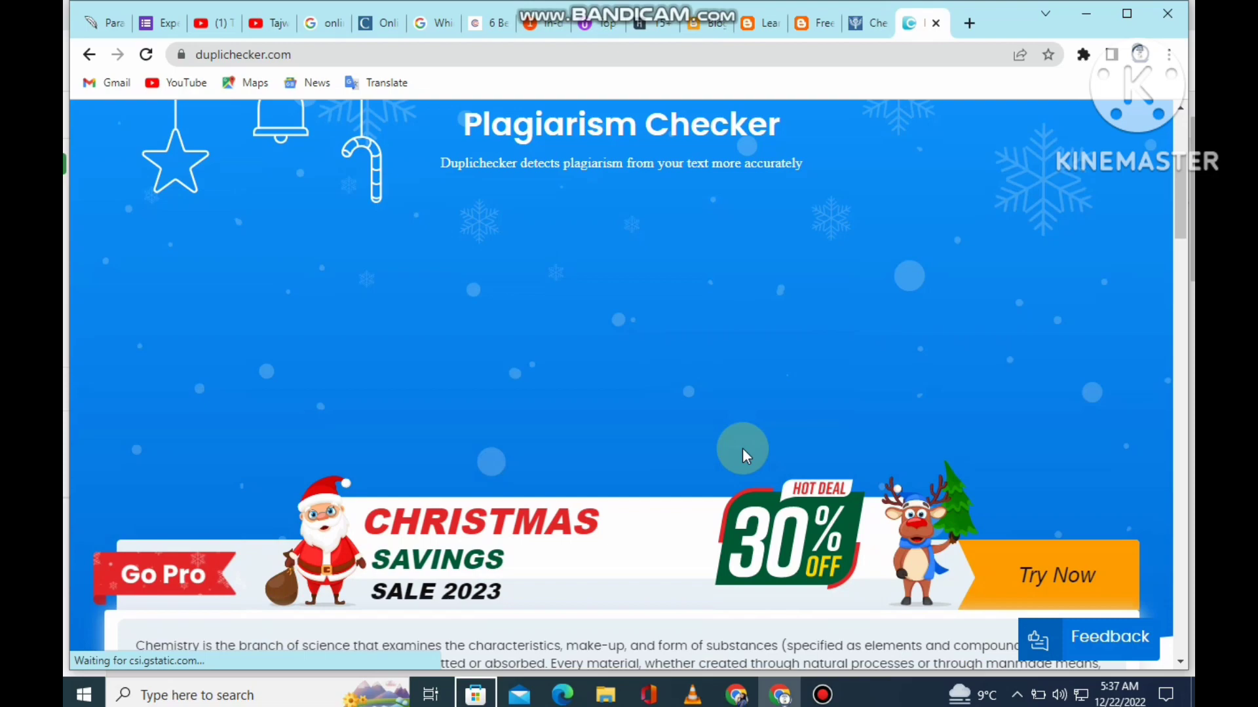
pyautogui.scroll(-4, 747, 461)
pyautogui.scroll(-2, 747, 461)
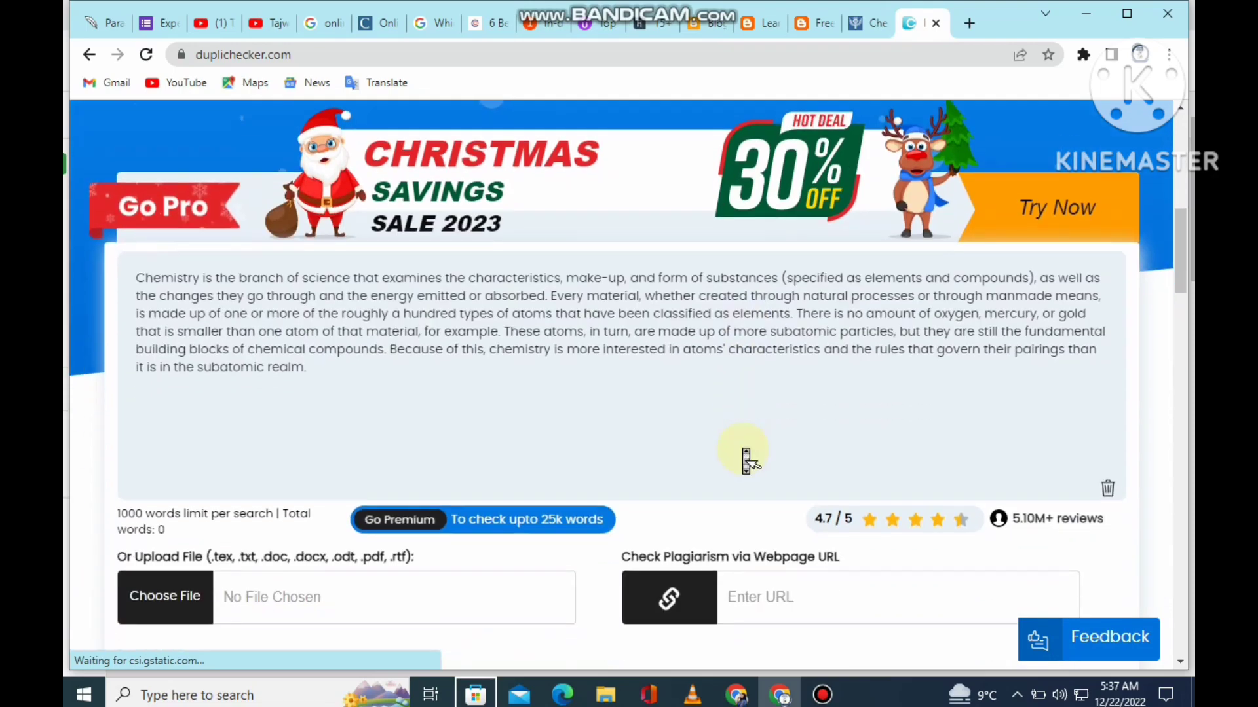
pyautogui.scroll(-3, 746, 456)
pyautogui.scroll(-4, 747, 458)
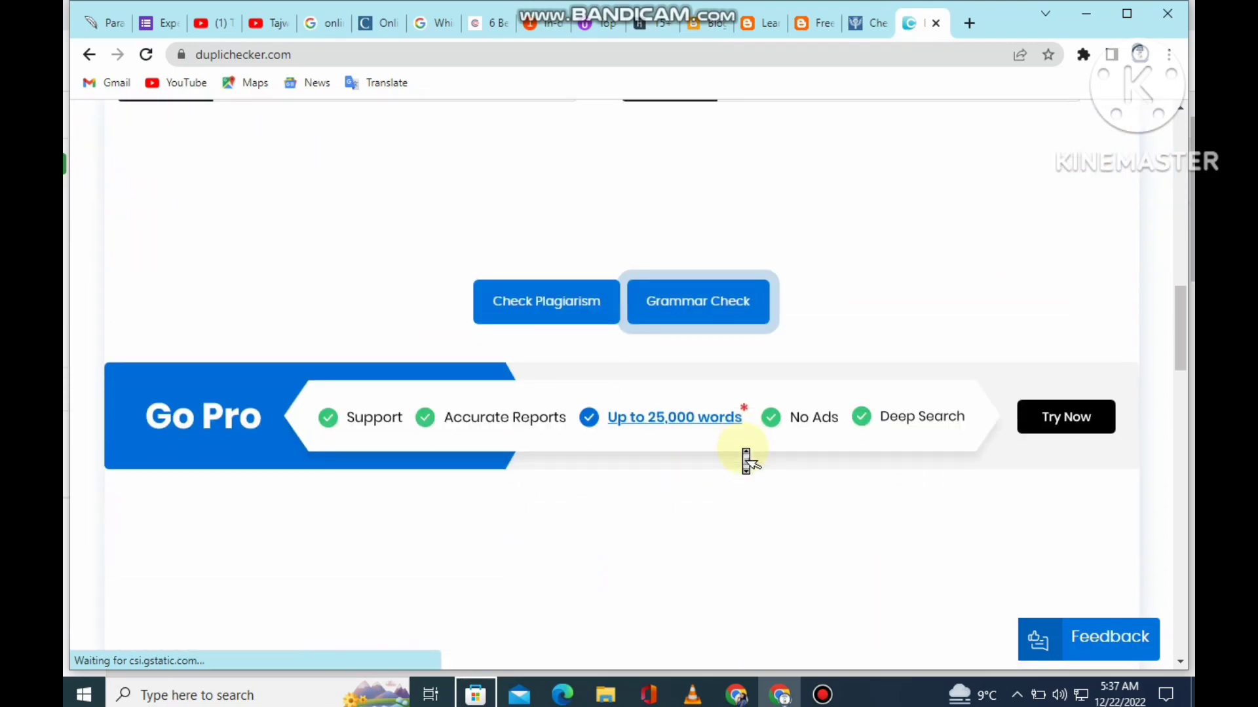
pyautogui.scroll(4, 747, 456)
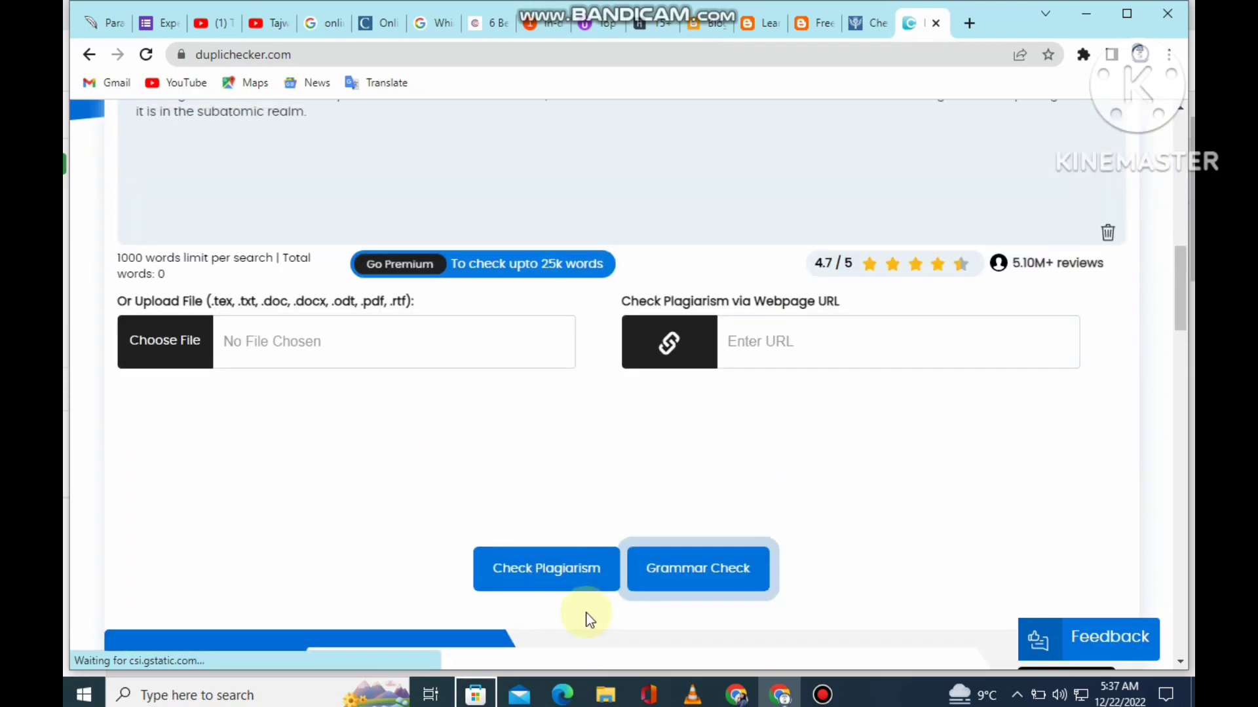
# - Start Duplichecker's Check Plagiarism scan on the 132-word chemistry paraphrase
pyautogui.click(576, 550)
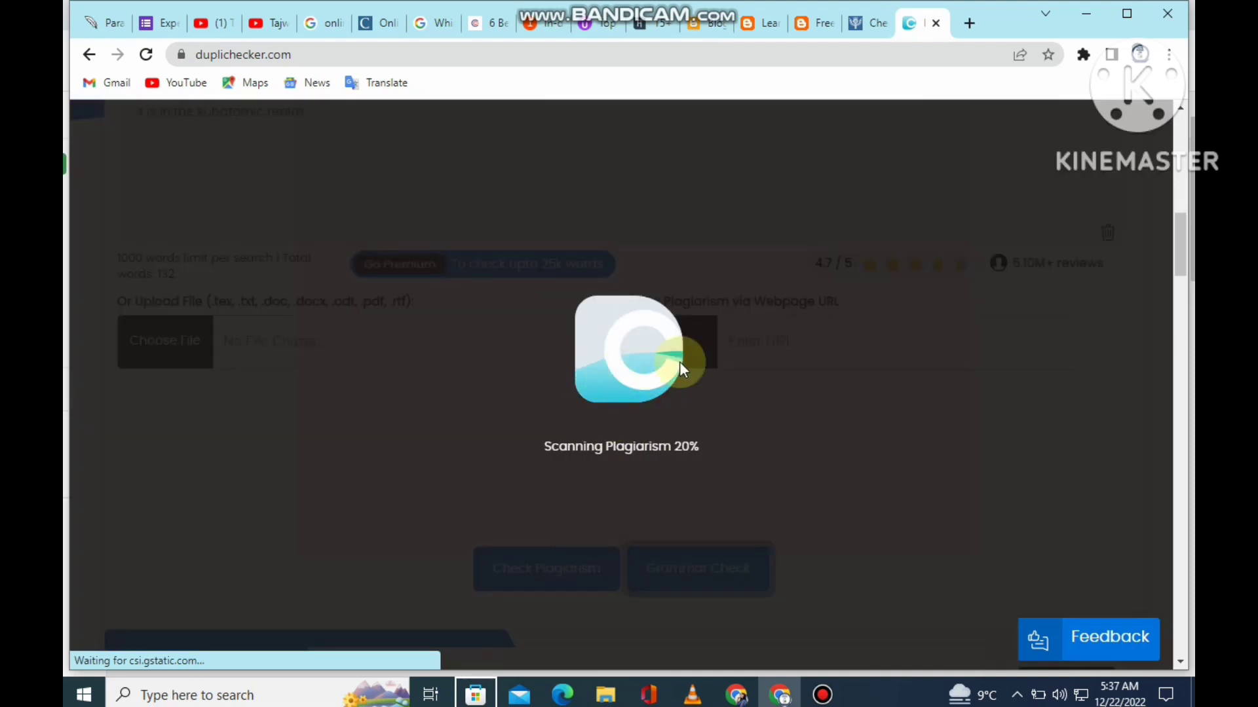
pyautogui.scroll(-2, 862, 489)
pyautogui.scroll(-3, 862, 489)
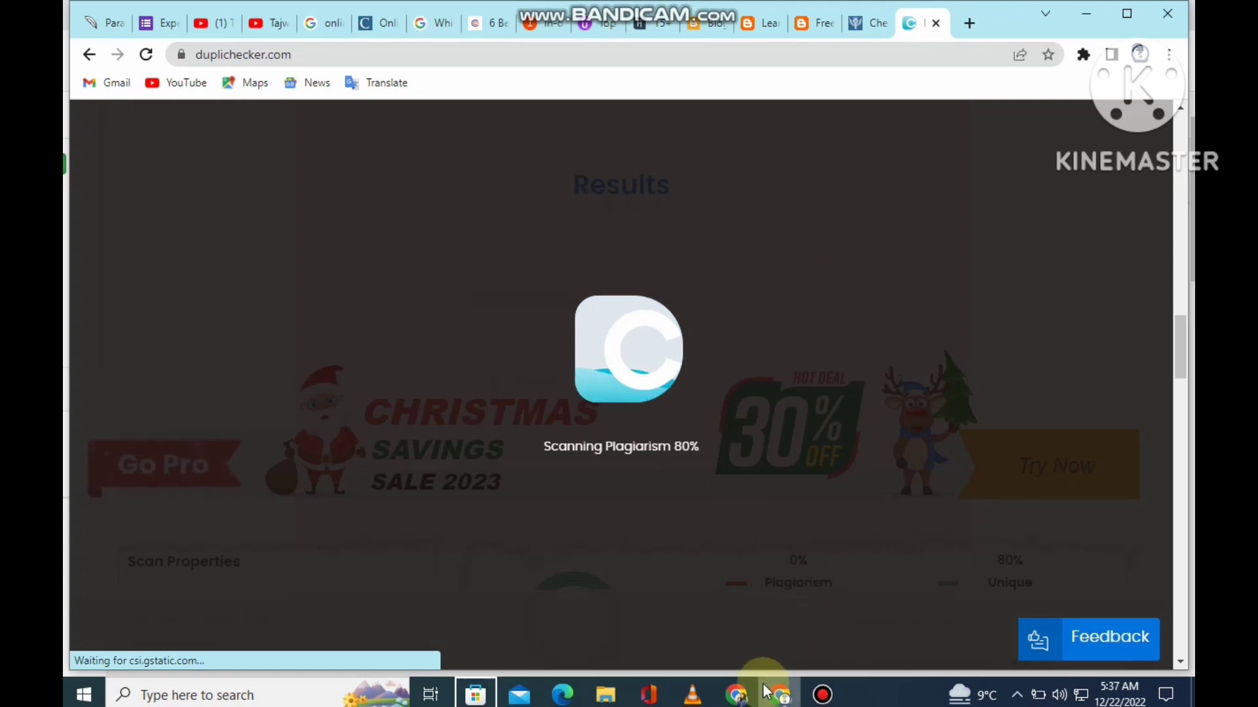
pyautogui.moveTo(760, 696)
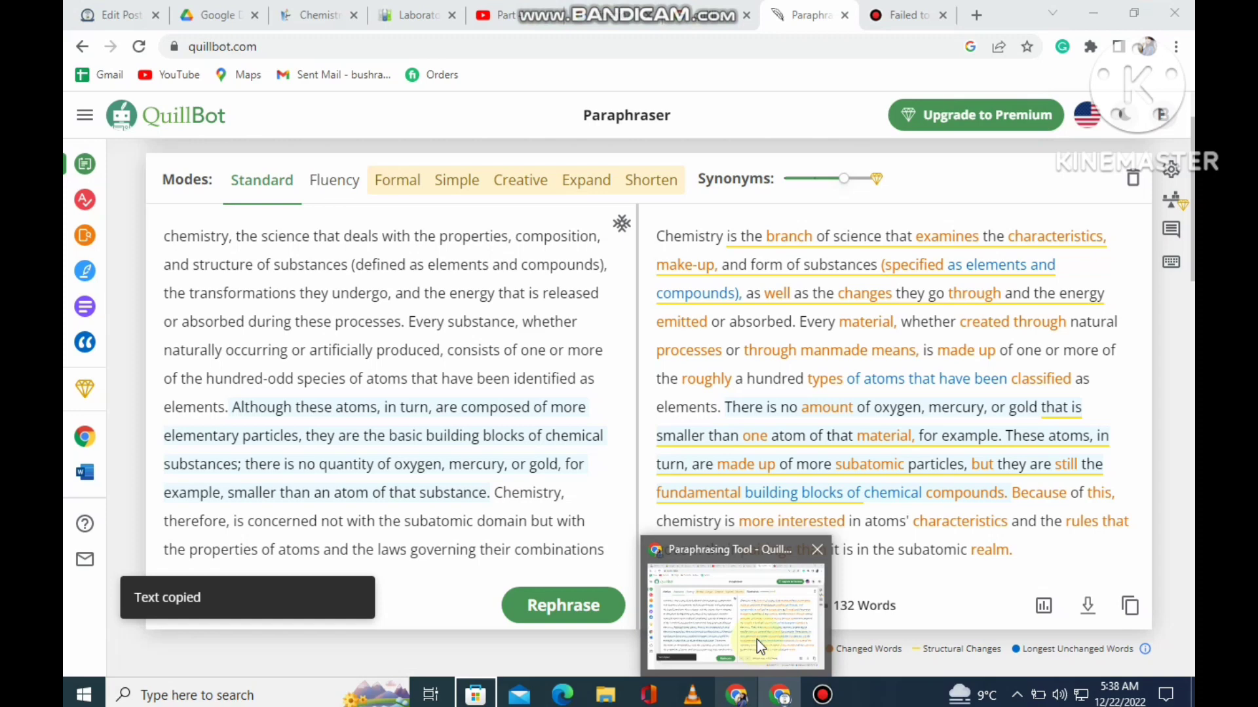
# - Back in QuillBot, regenerate the chemistry paraphrase in Fluency mode
pyautogui.click(757, 639)
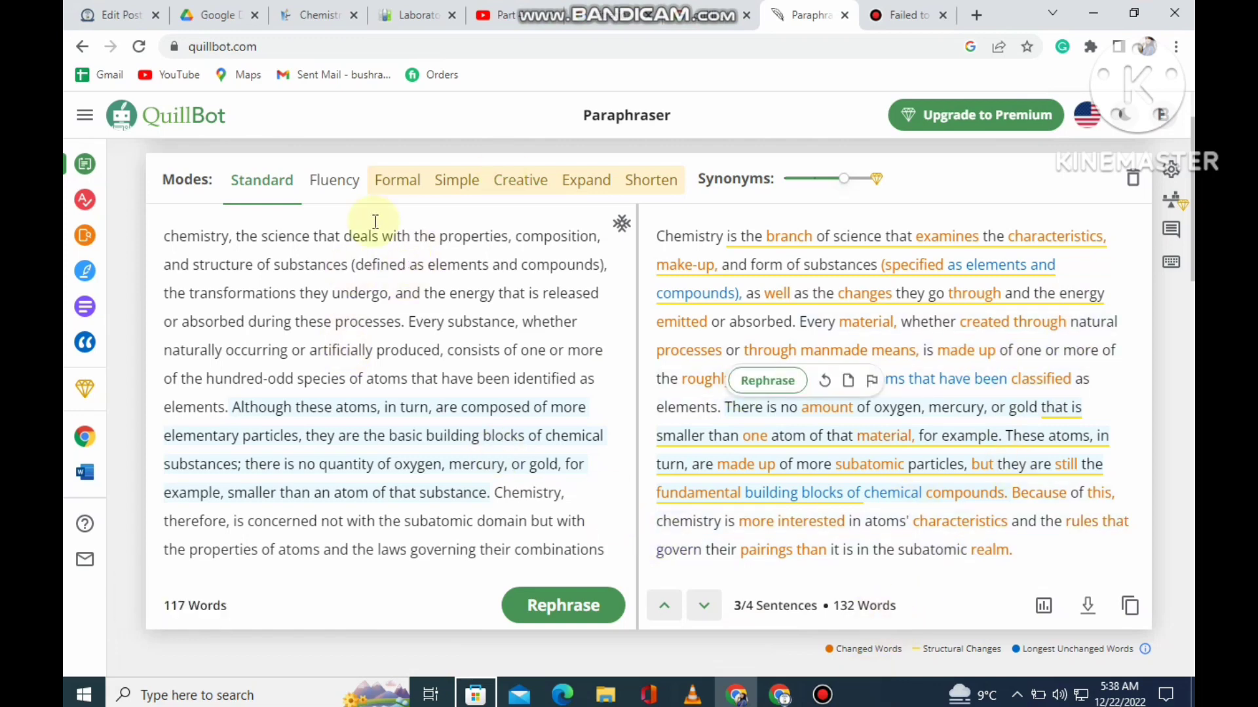
pyautogui.click(342, 188)
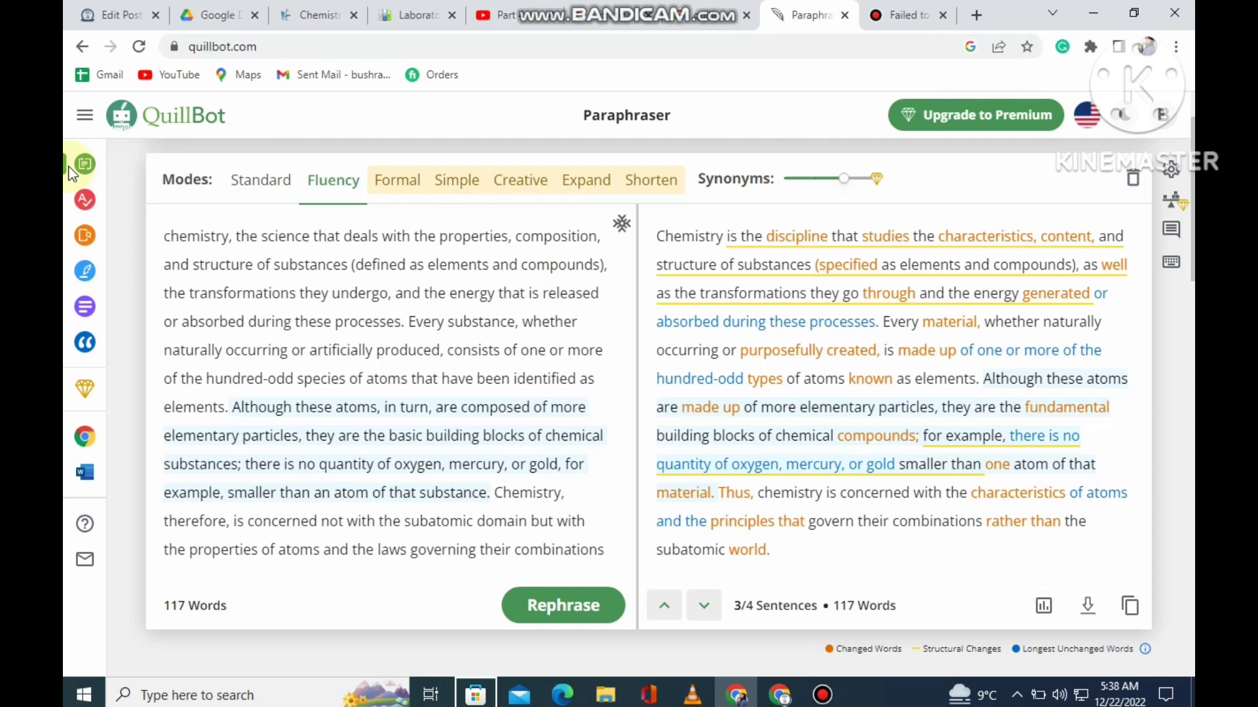
pyautogui.moveTo(85, 169)
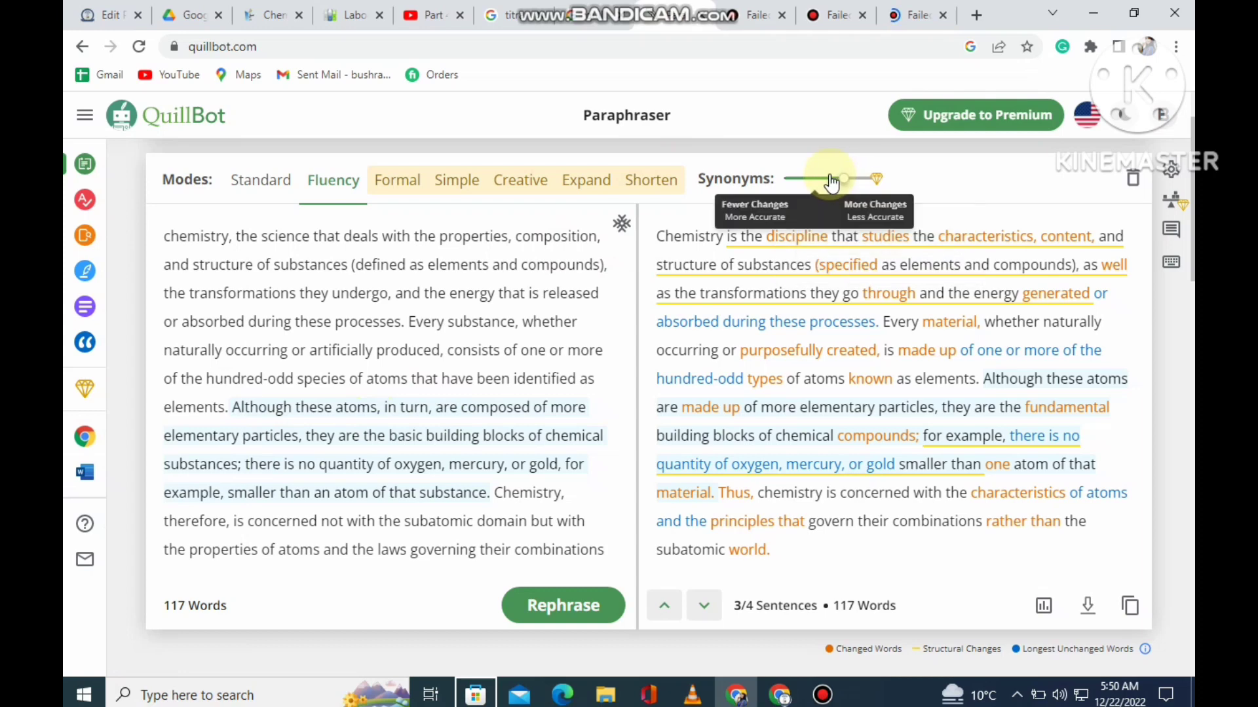
pyautogui.moveTo(880, 178)
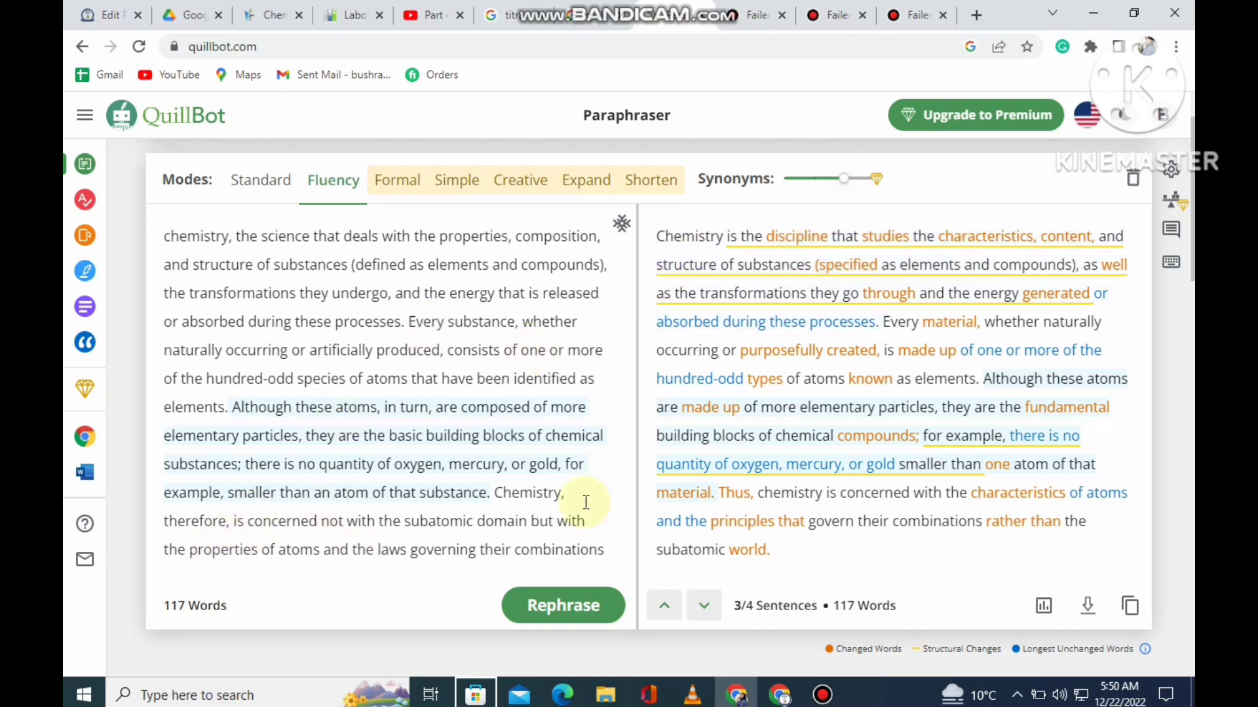
pyautogui.moveTo(830, 580)
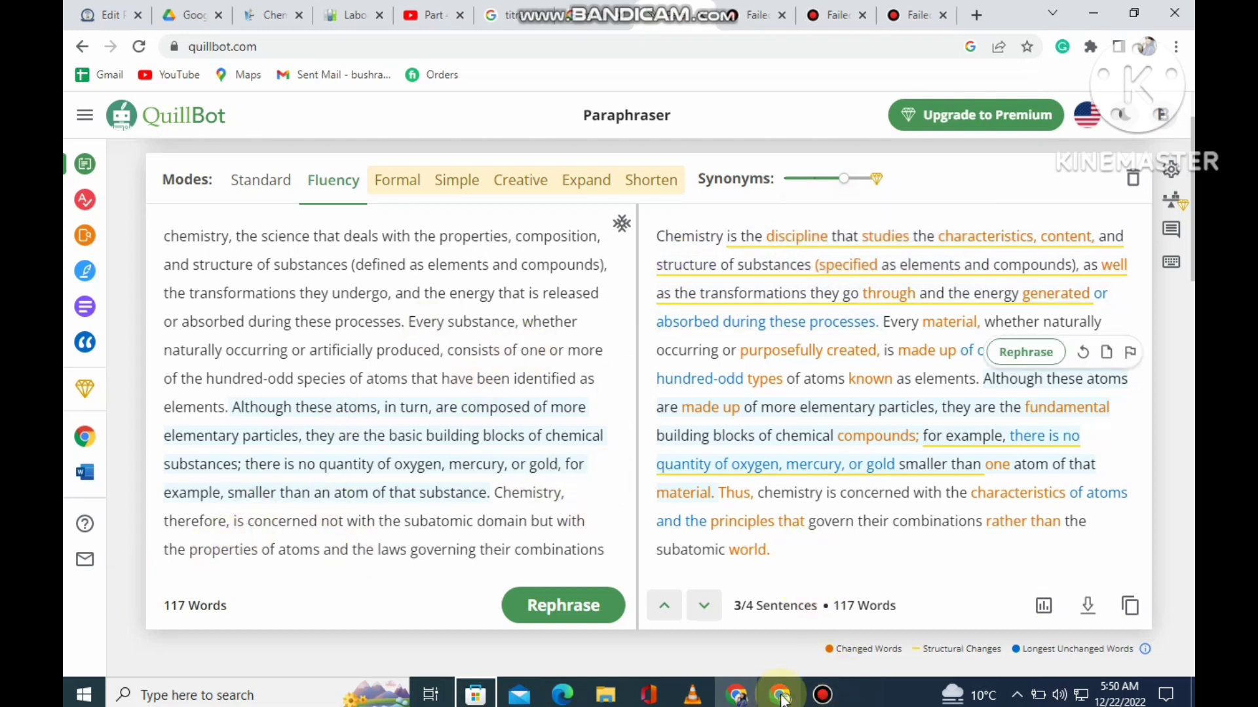
# - Review Duplichecker's results: 0% plagiarism, 100% unique, 0 results found
pyautogui.moveTo(783, 698)
pyautogui.click(754, 642)
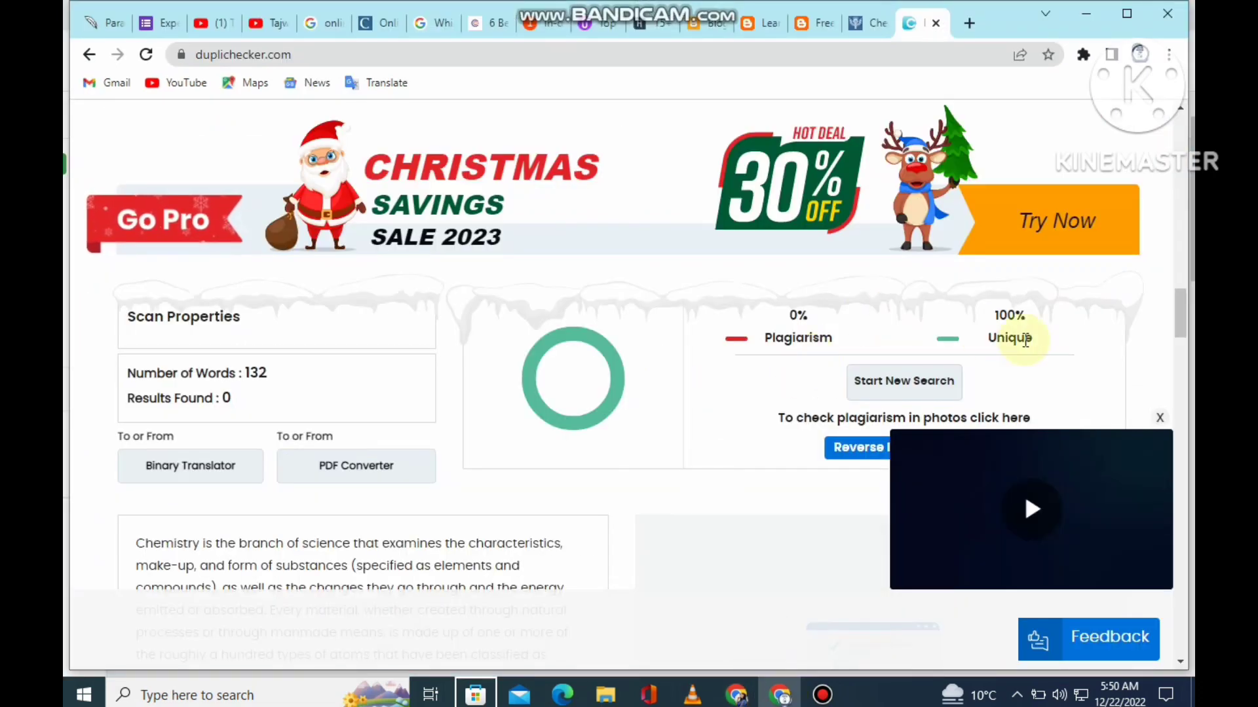
pyautogui.scroll(-4, 1026, 344)
pyautogui.scroll(-1, 1027, 352)
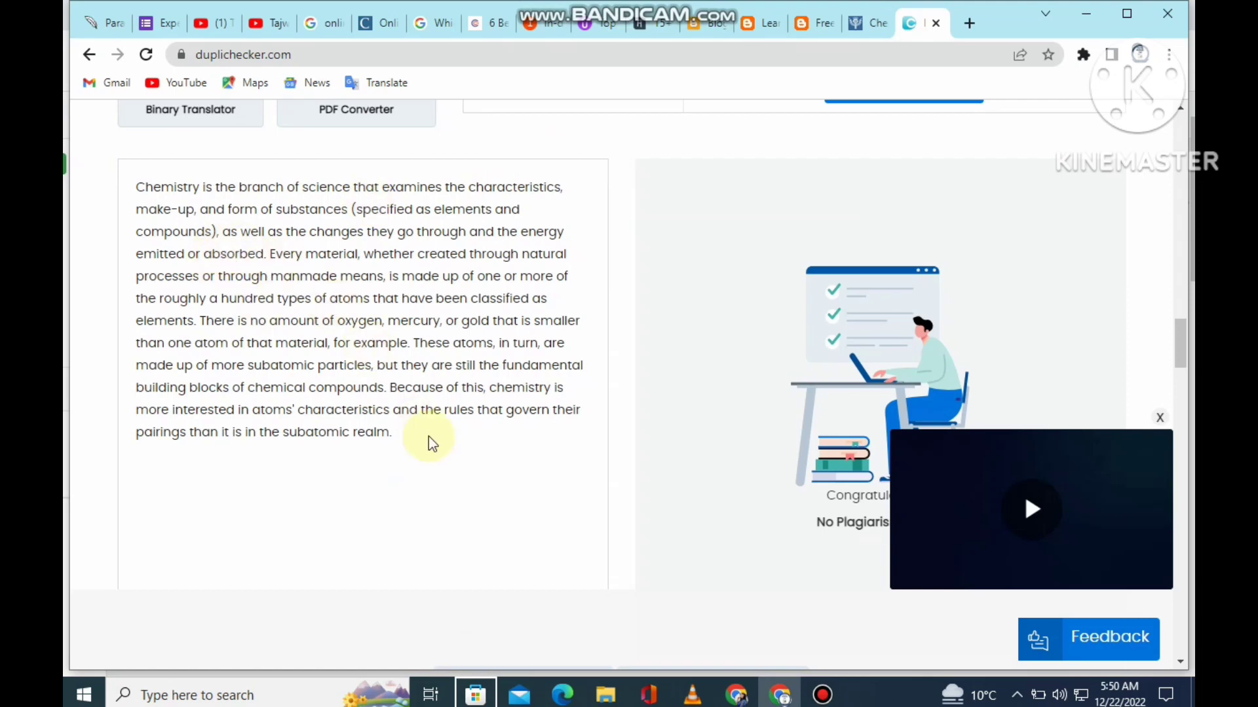
pyautogui.scroll(6, 594, 419)
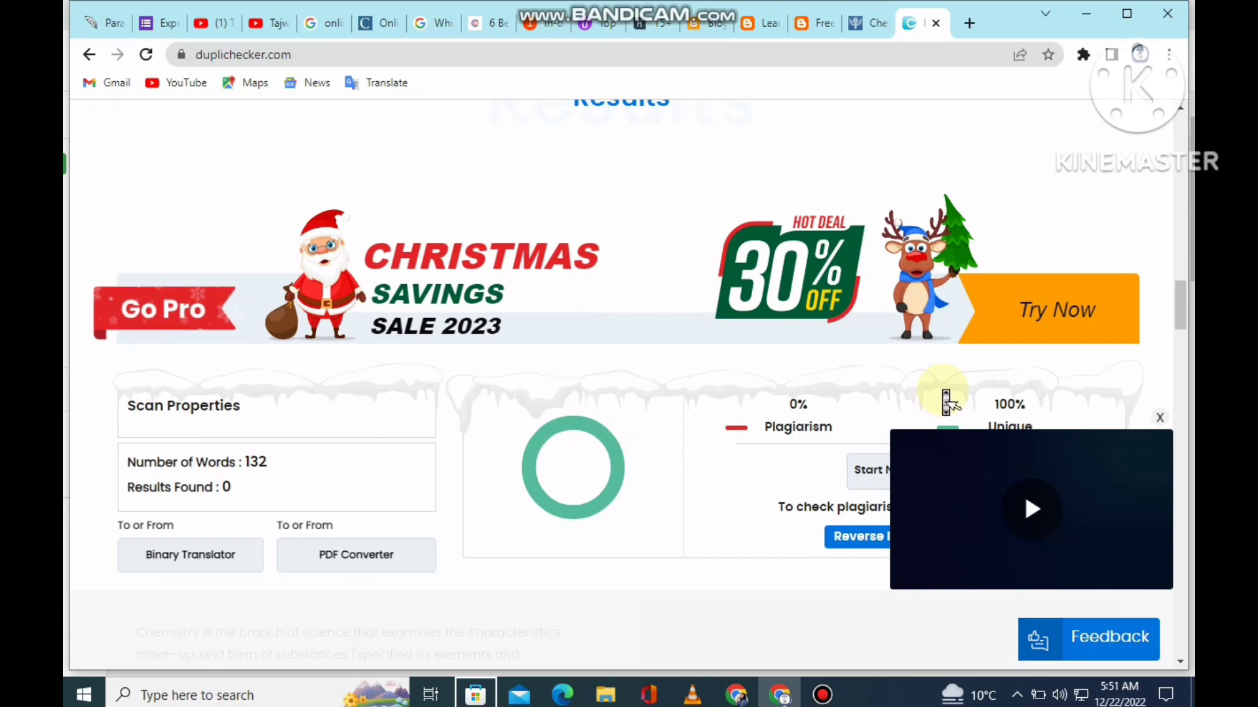
pyautogui.scroll(-2, 946, 402)
pyautogui.scroll(-2, 555, 515)
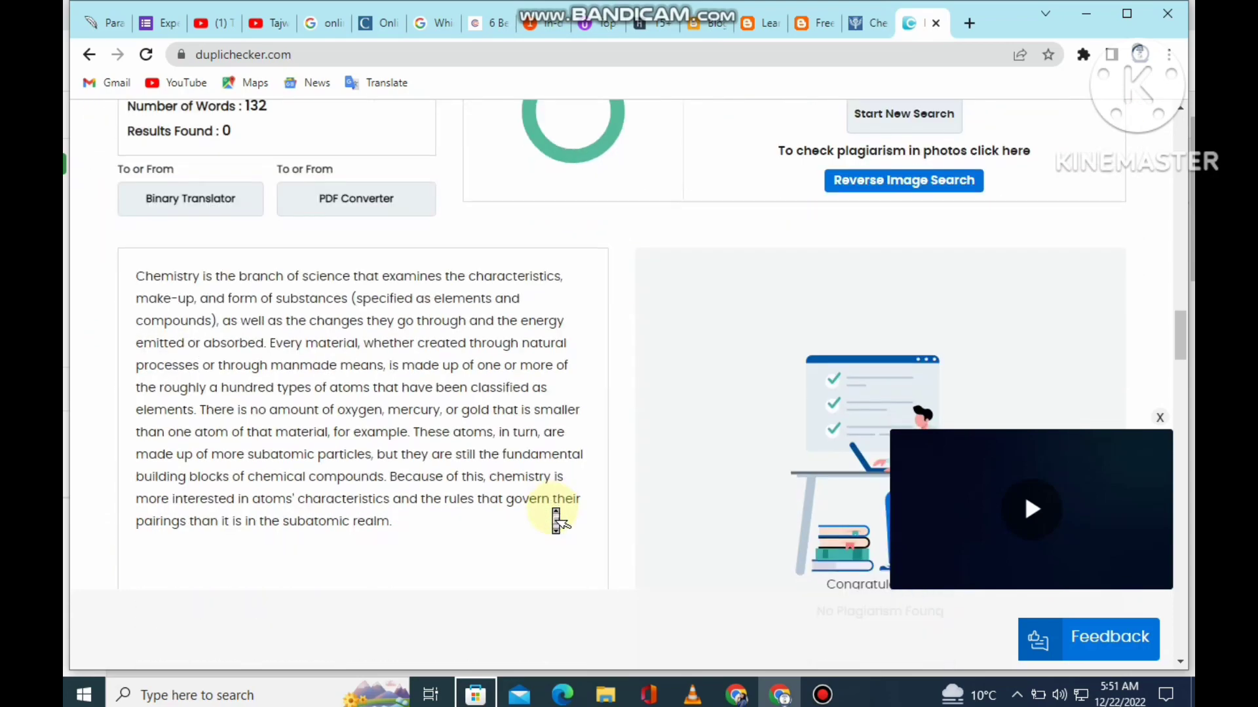
pyautogui.scroll(1, 556, 521)
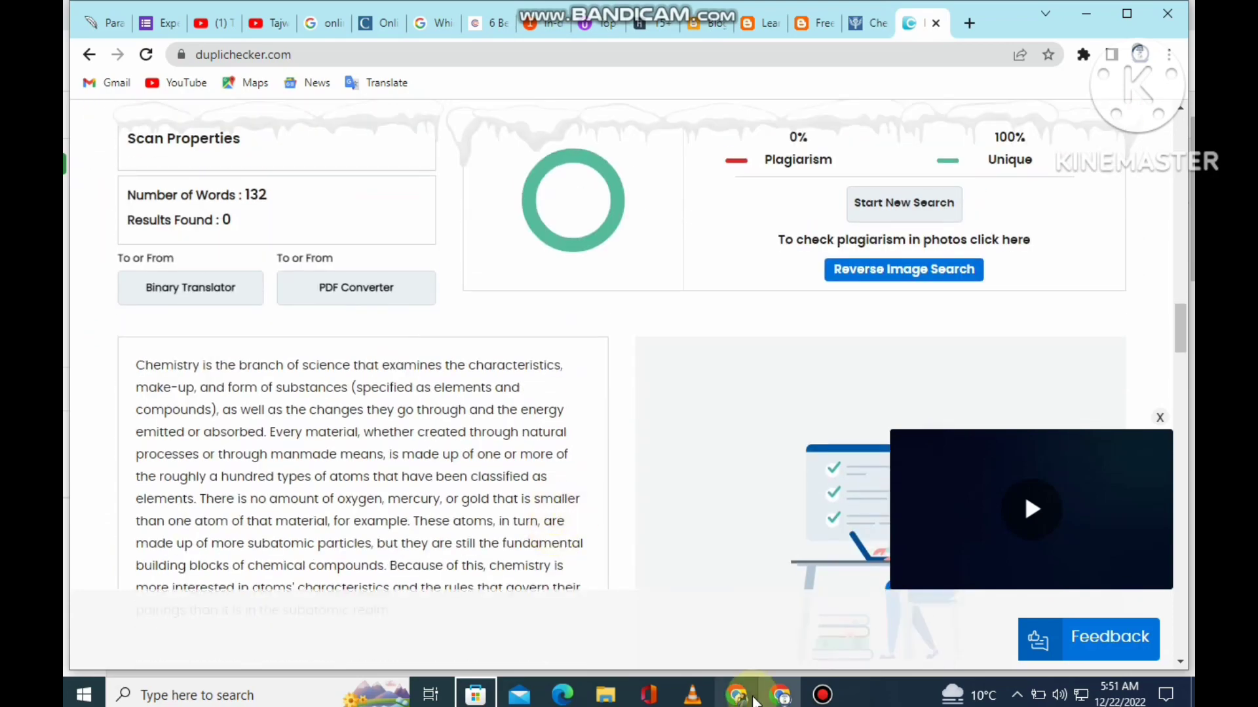
pyautogui.moveTo(737, 695)
pyautogui.click(724, 640)
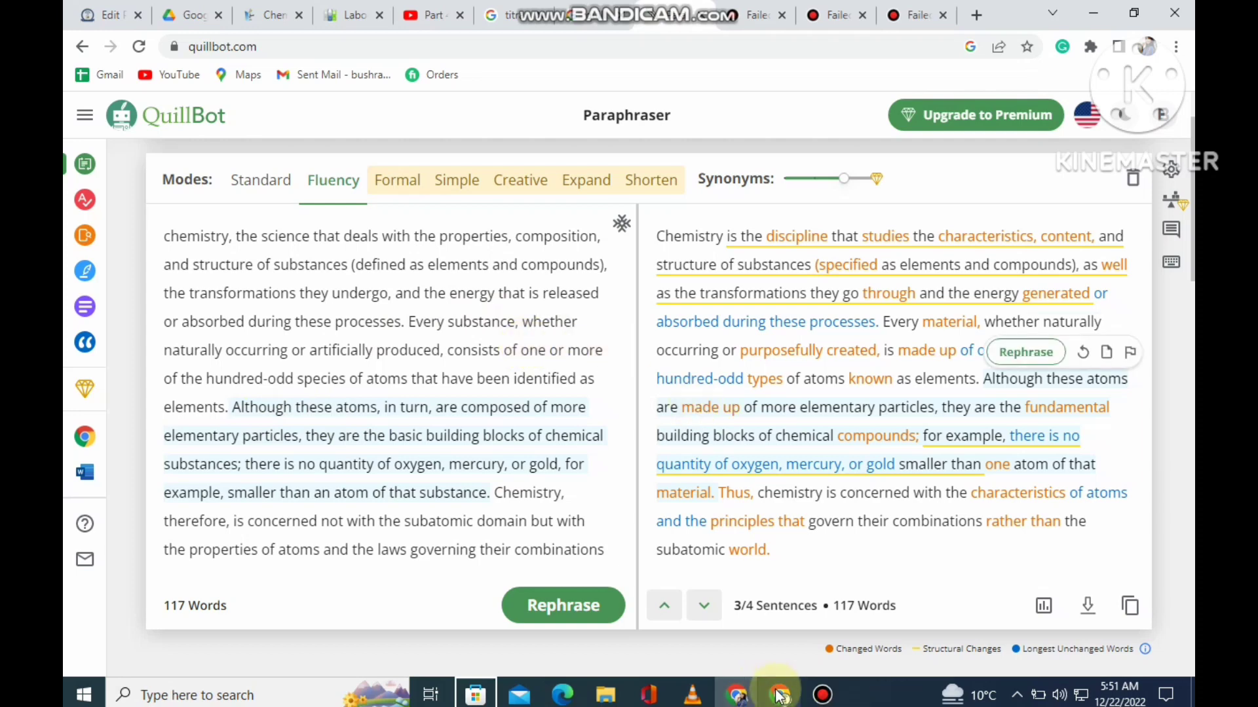
pyautogui.moveTo(777, 693)
pyautogui.click(735, 632)
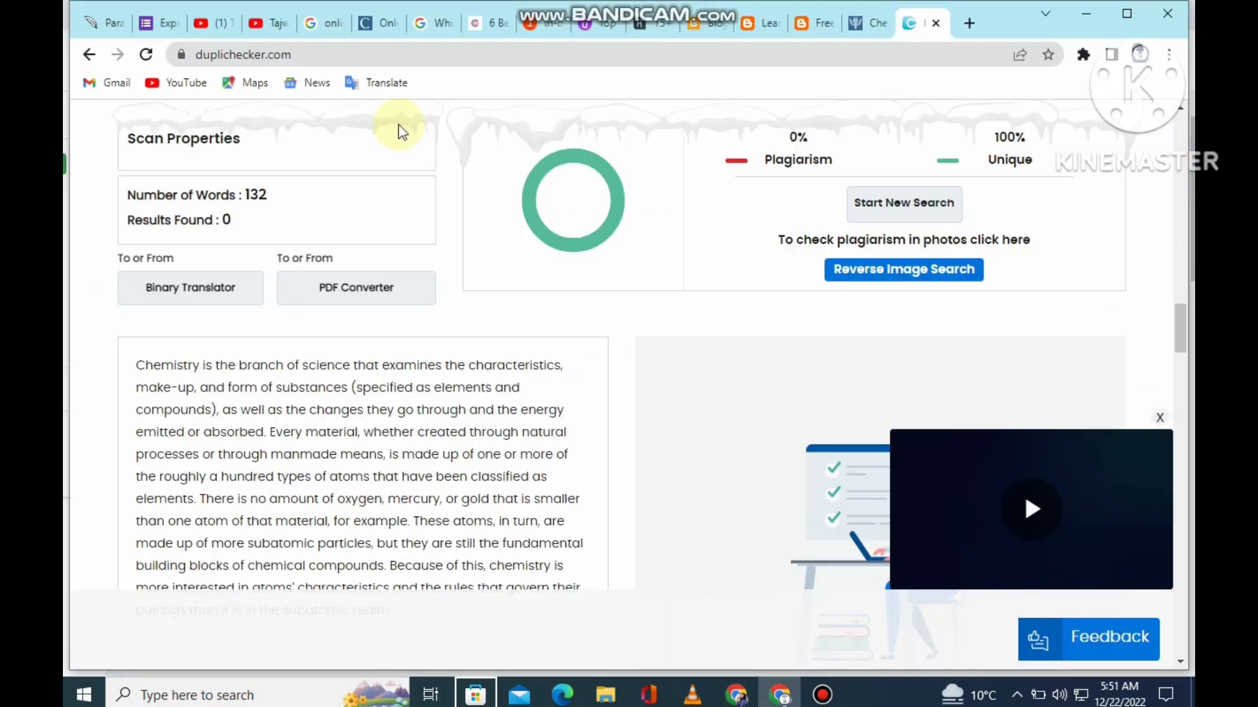
# - Reload the QuillBot tab to get an empty Standard-mode paraphraser
pyautogui.click(104, 19)
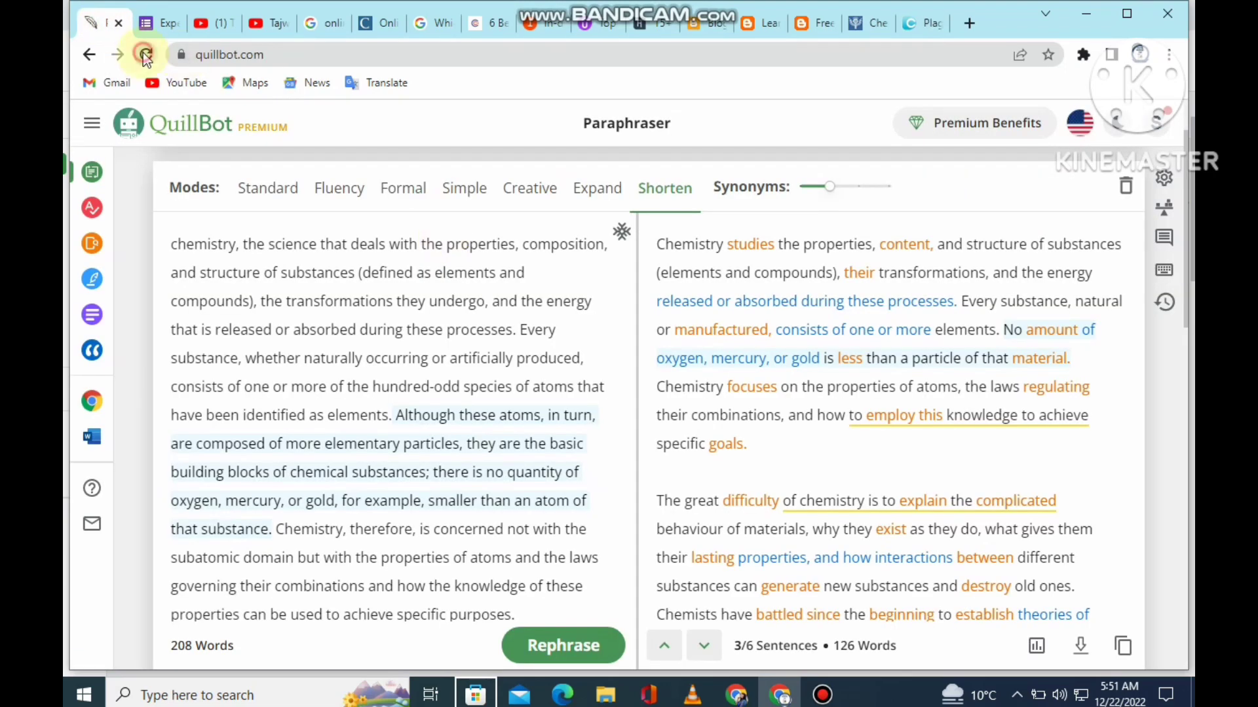
pyautogui.click(145, 55)
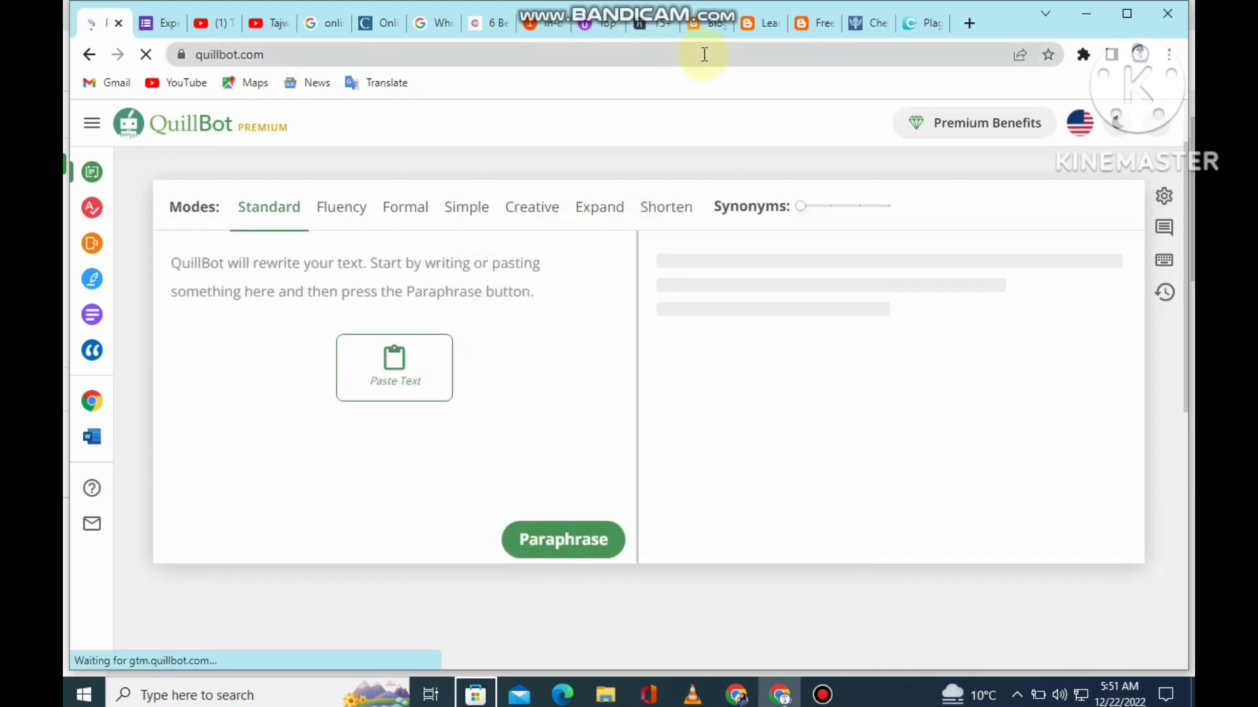
# - Copy the selected opening chemistry passages from the Britannica article, then return to QuillBot
pyautogui.click(858, 36)
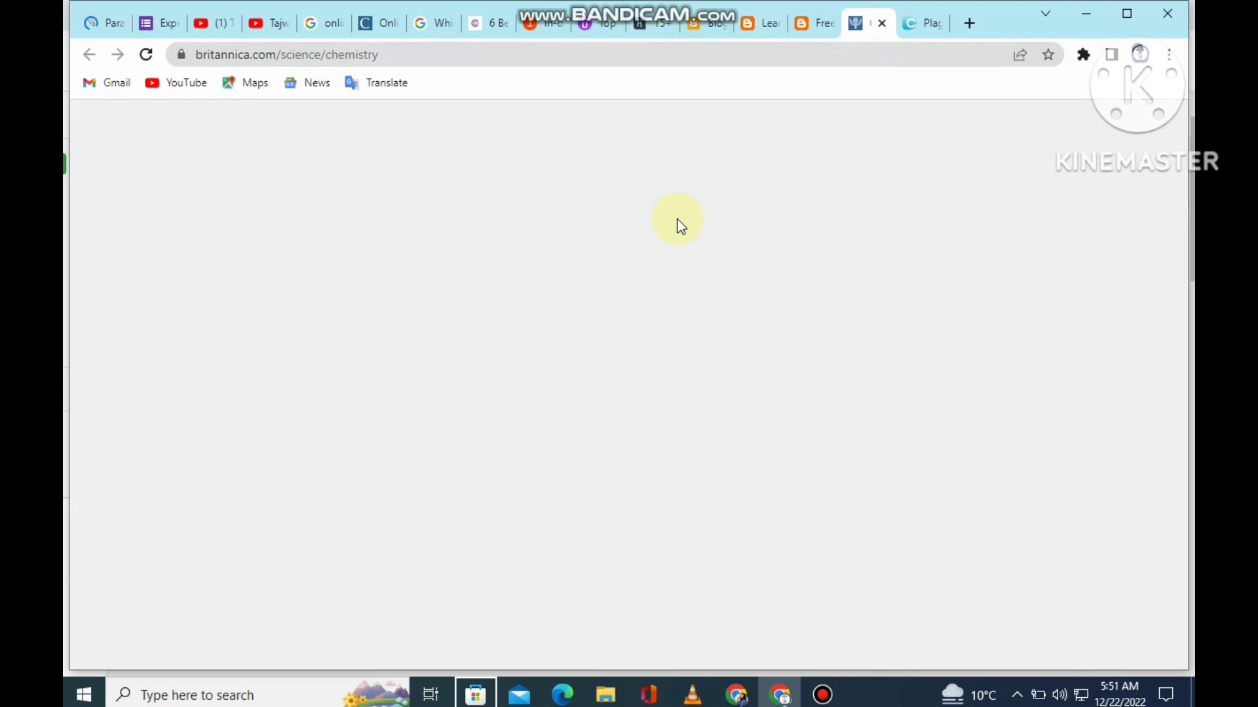
pyautogui.scroll(4, 623, 372)
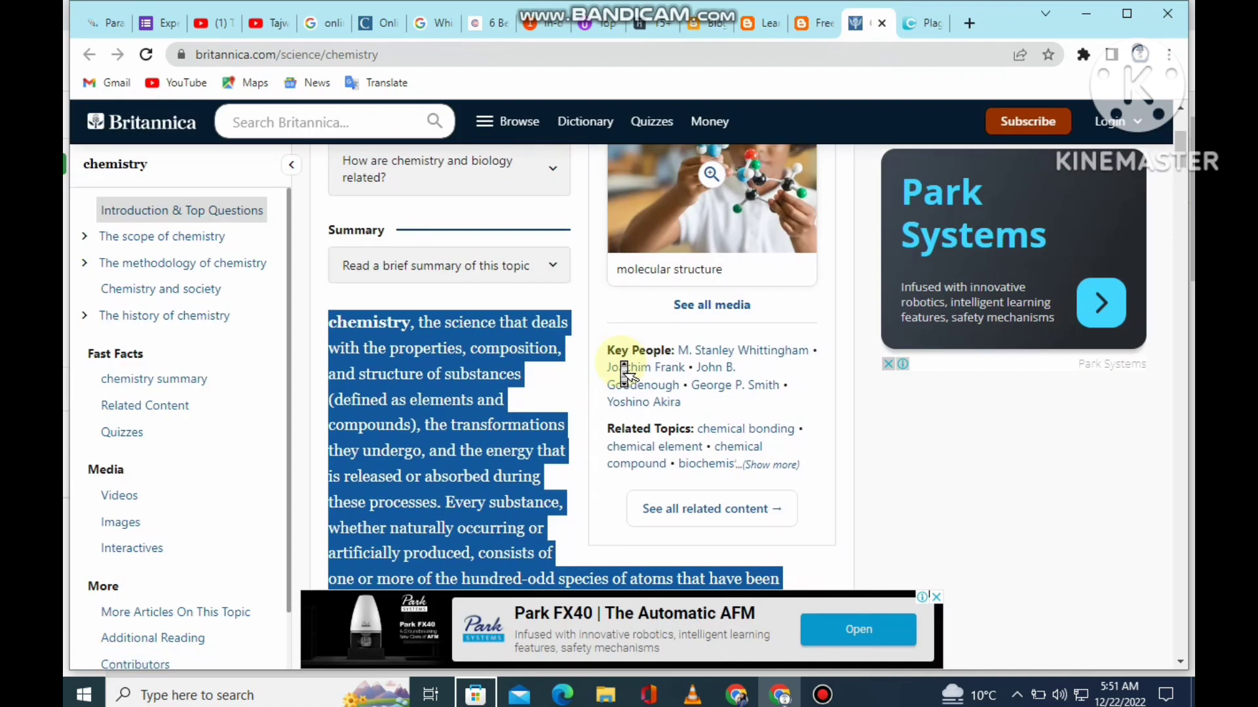
pyautogui.scroll(-9, 623, 372)
pyautogui.scroll(-1, 624, 372)
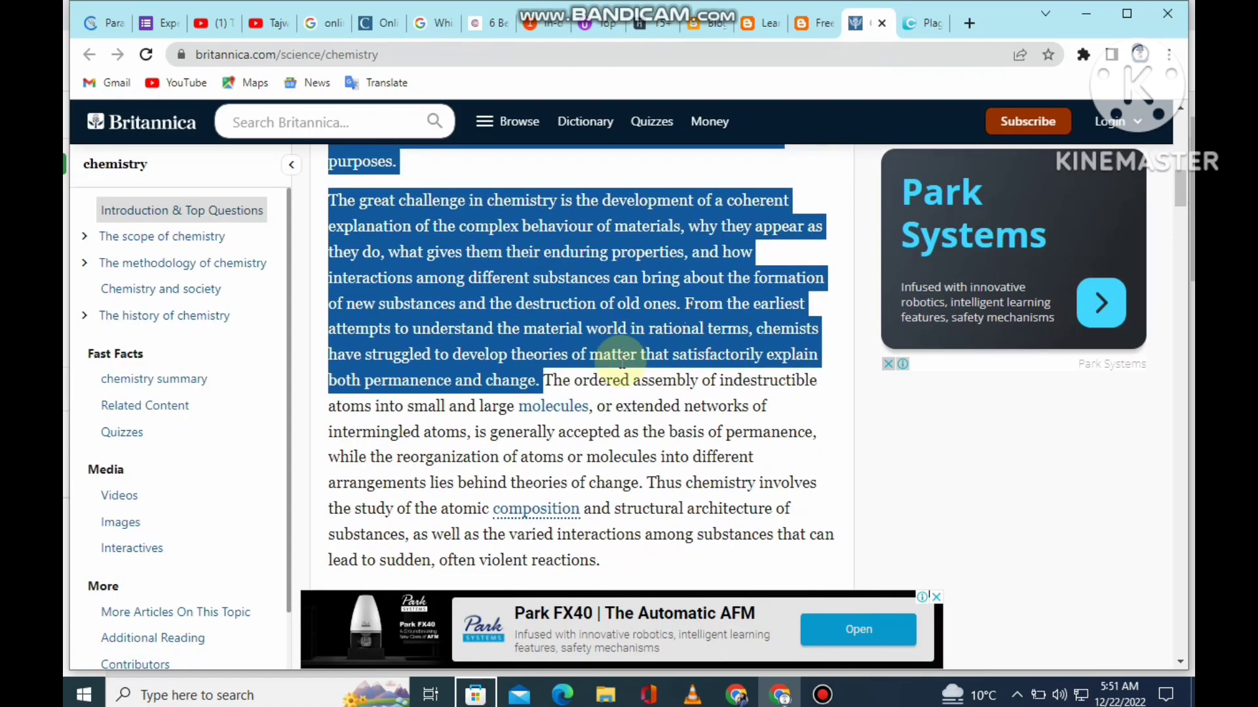
pyautogui.scroll(5, 621, 358)
pyautogui.rightClick(471, 349)
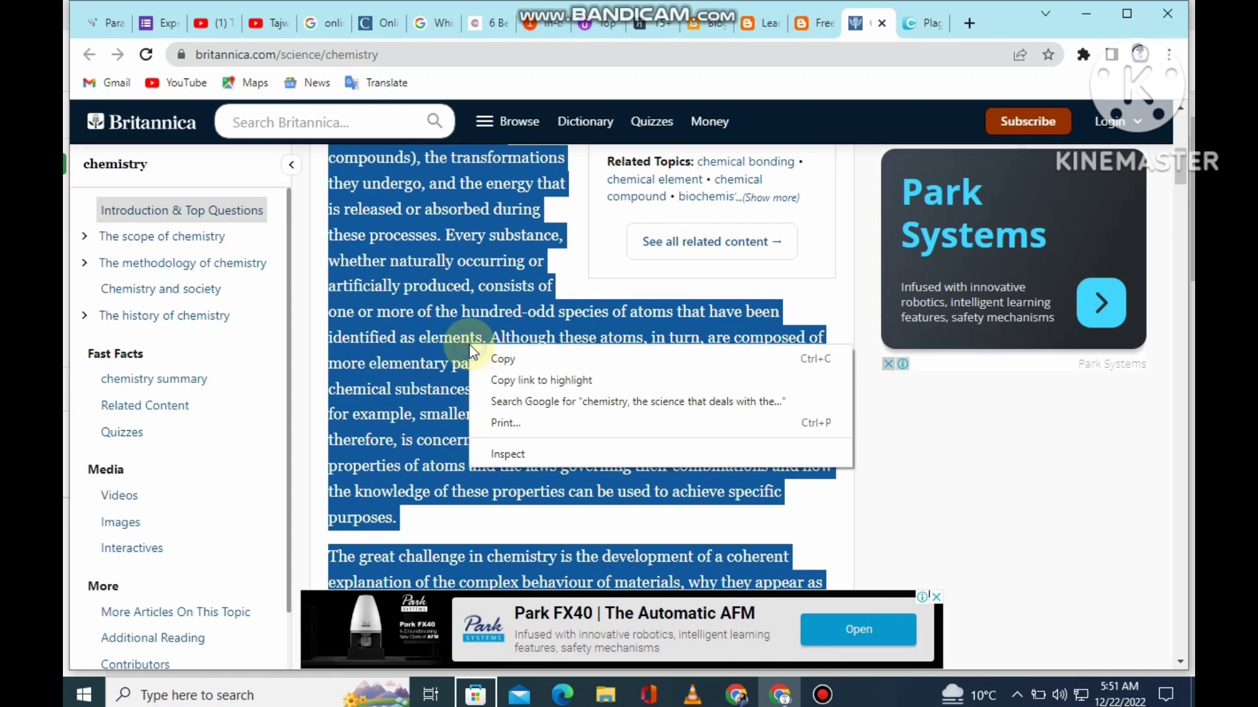
pyautogui.click(480, 357)
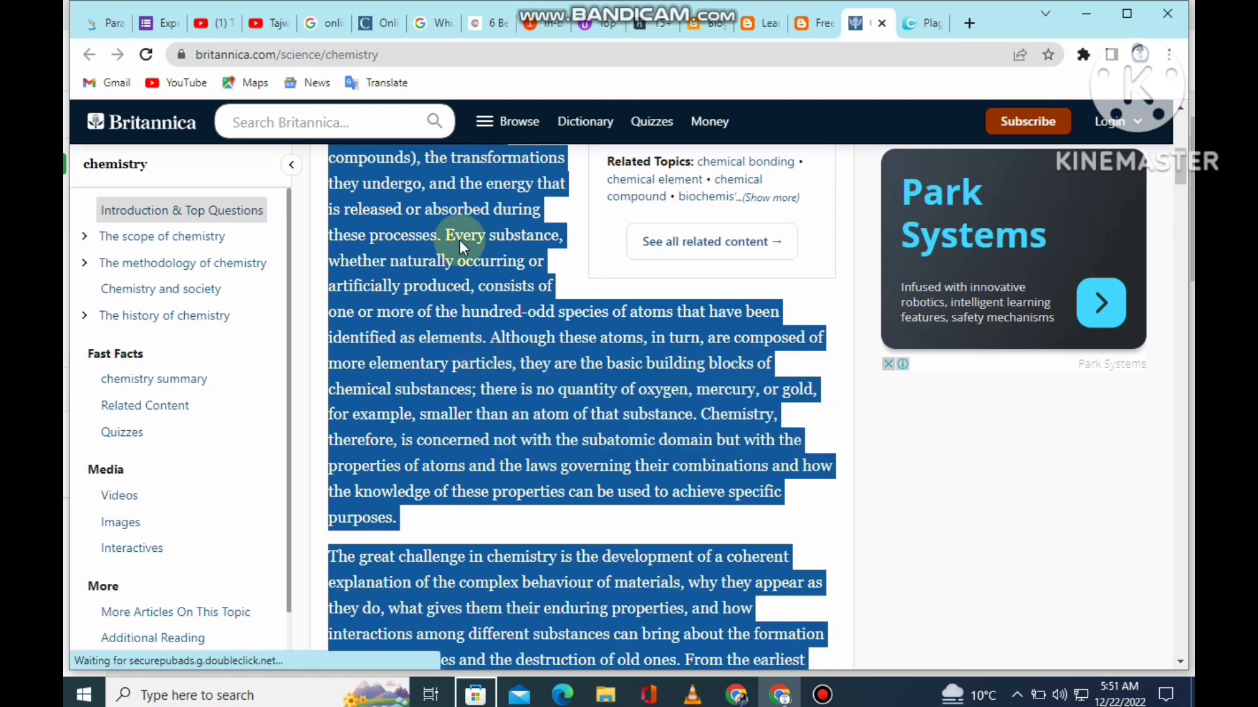
pyautogui.click(92, 26)
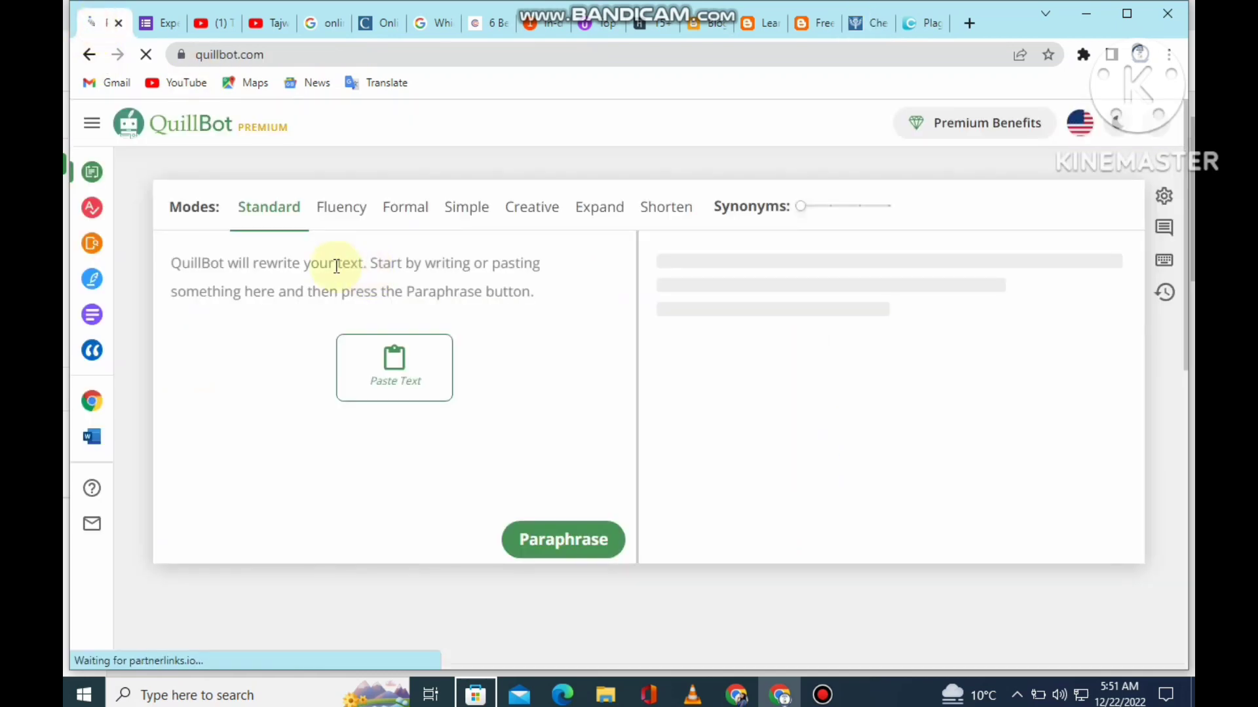
# - Paste the 208-word, two-paragraph chemistry passage into QuillBot's input box
pyautogui.rightClick(335, 265)
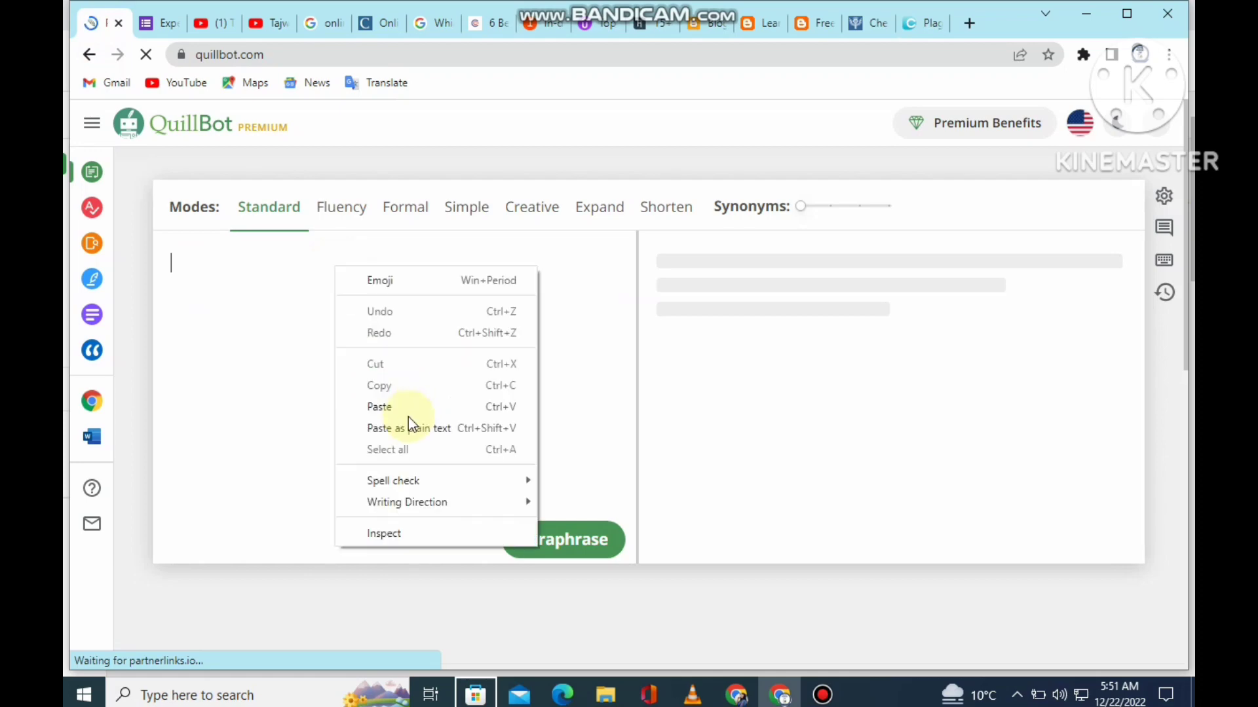
pyautogui.click(403, 408)
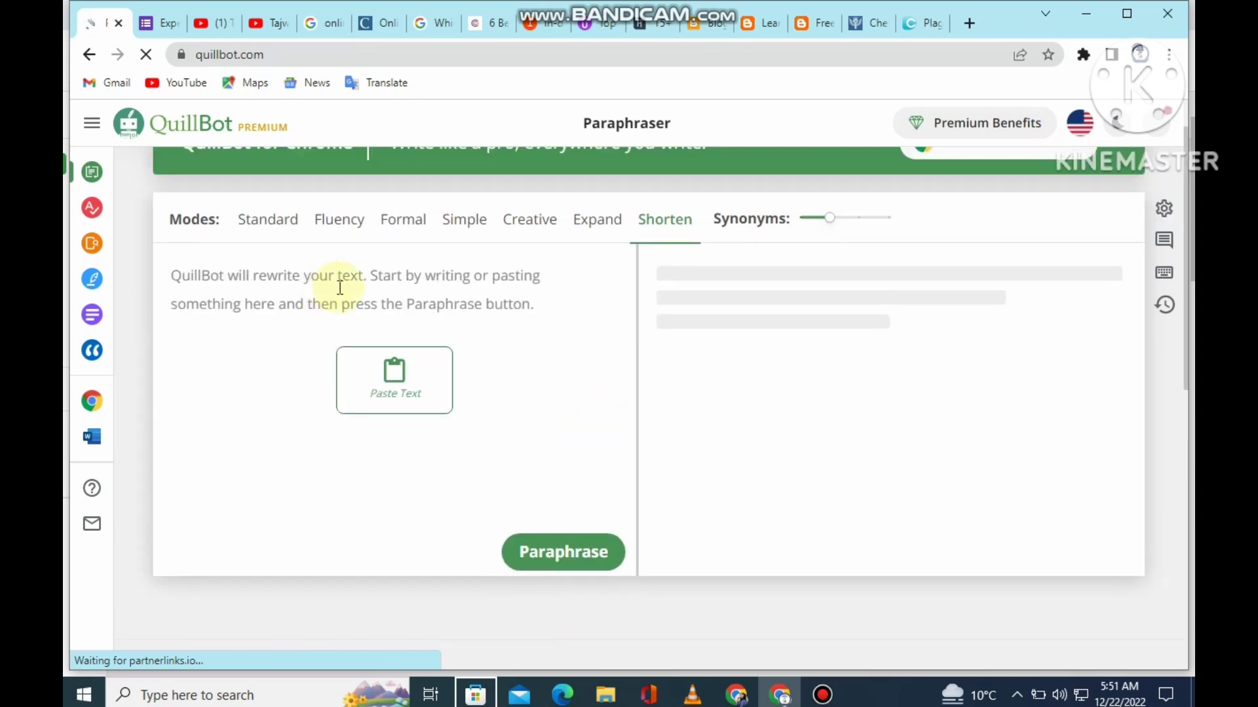
pyautogui.rightClick(339, 287)
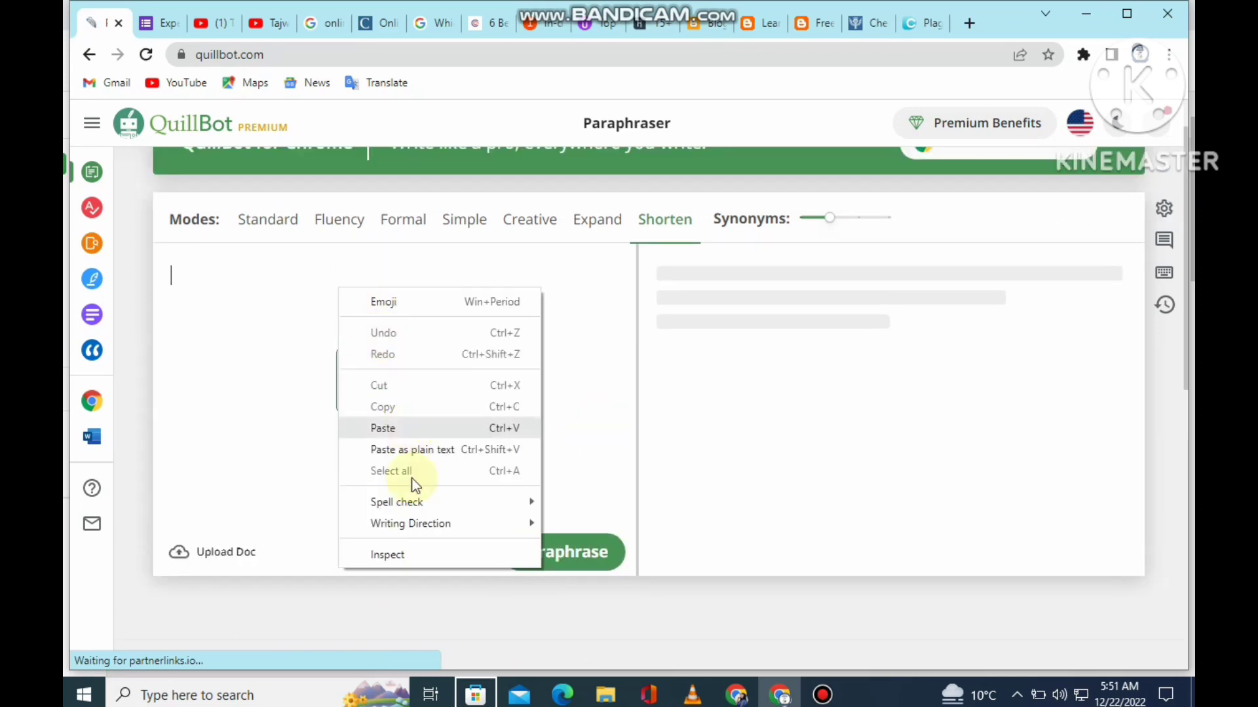
pyautogui.click(396, 422)
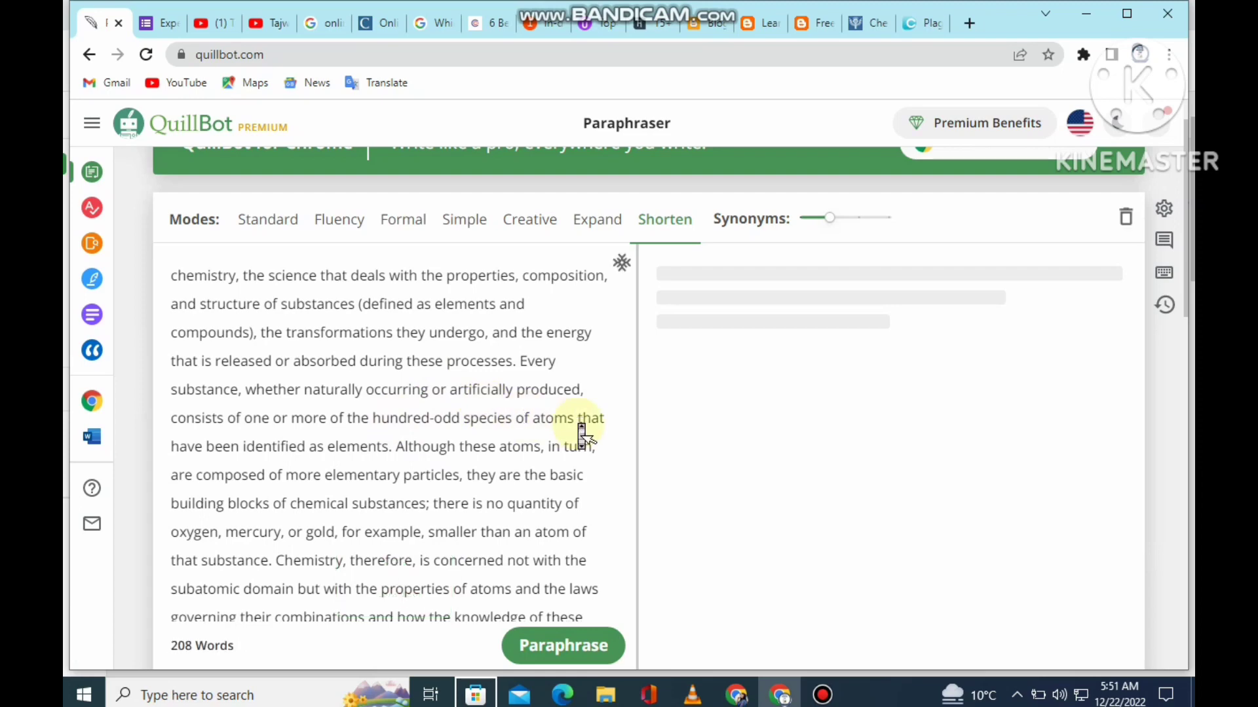
pyautogui.scroll(-5, 581, 426)
pyautogui.scroll(-2, 581, 435)
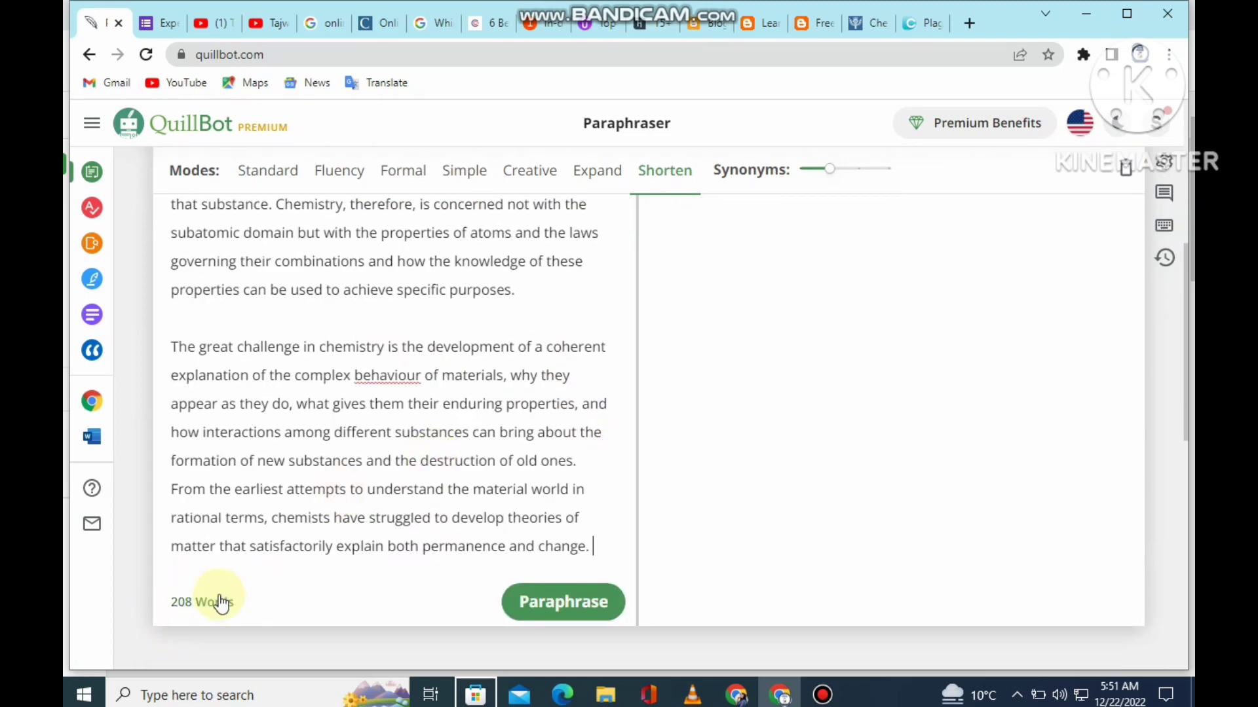
pyautogui.moveTo(219, 599)
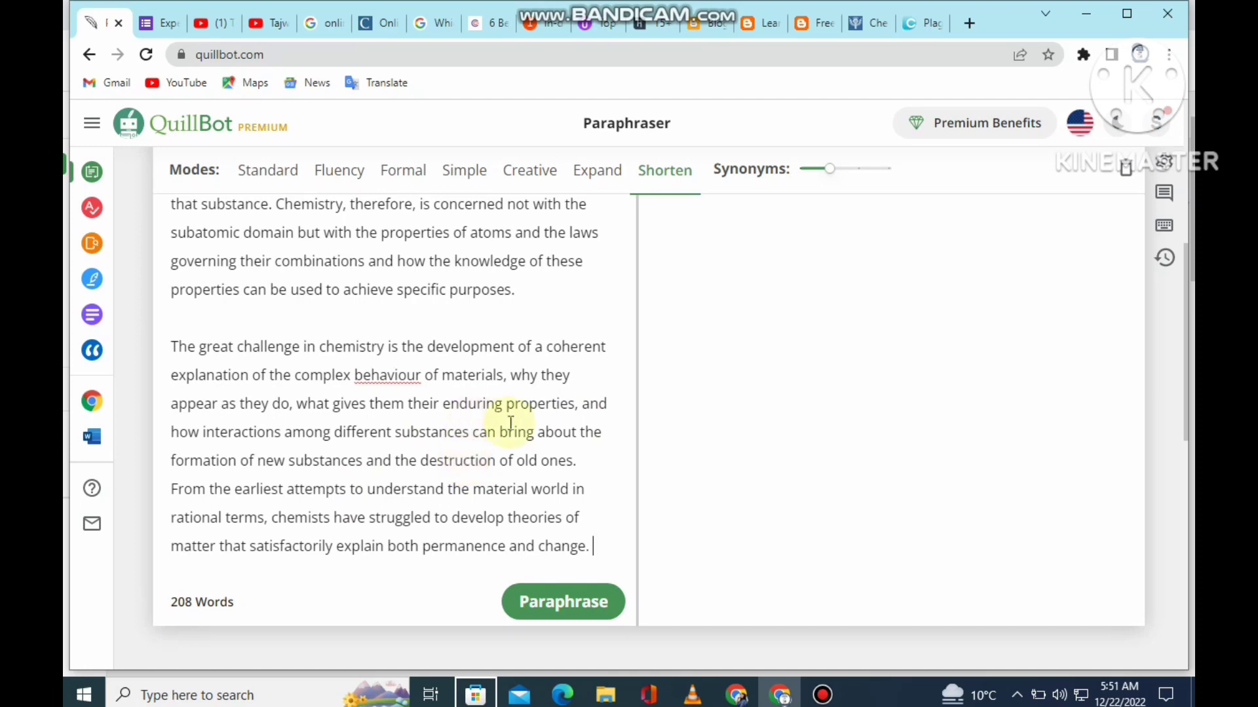
# - Switch to Expand mode so the 208-word passage becomes a 256-word paraphrase
pyautogui.scroll(6, 537, 432)
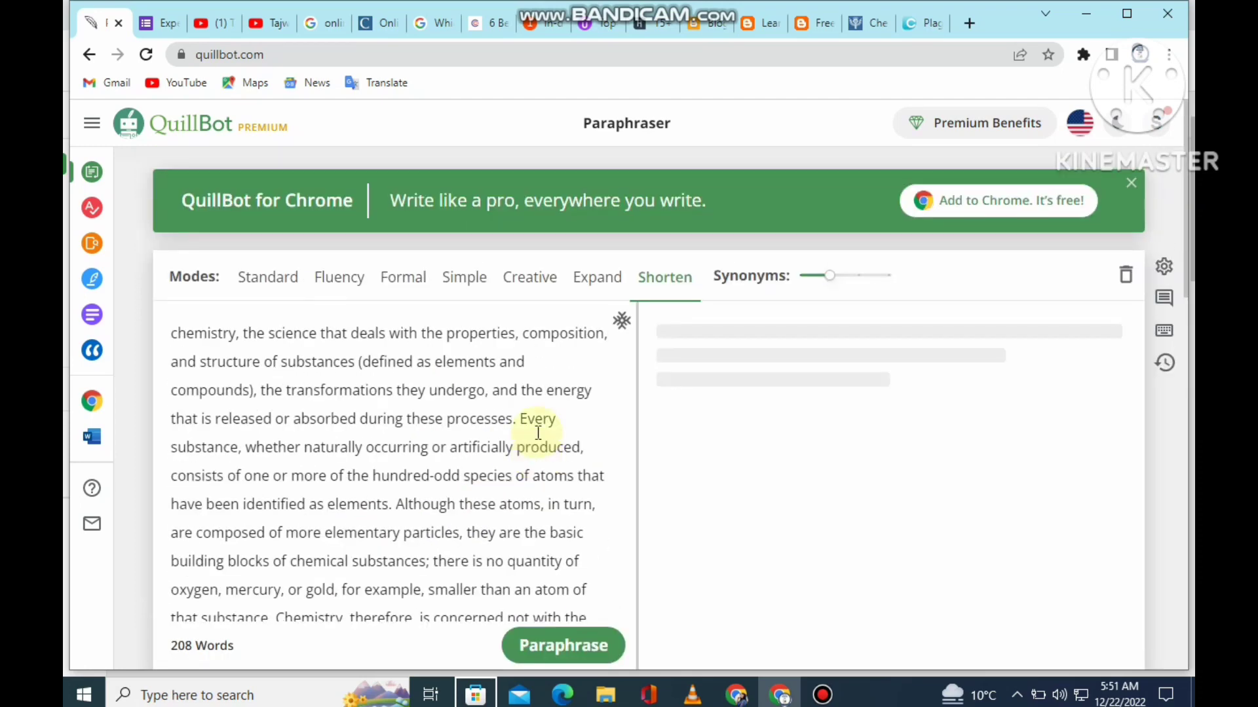
pyautogui.click(594, 283)
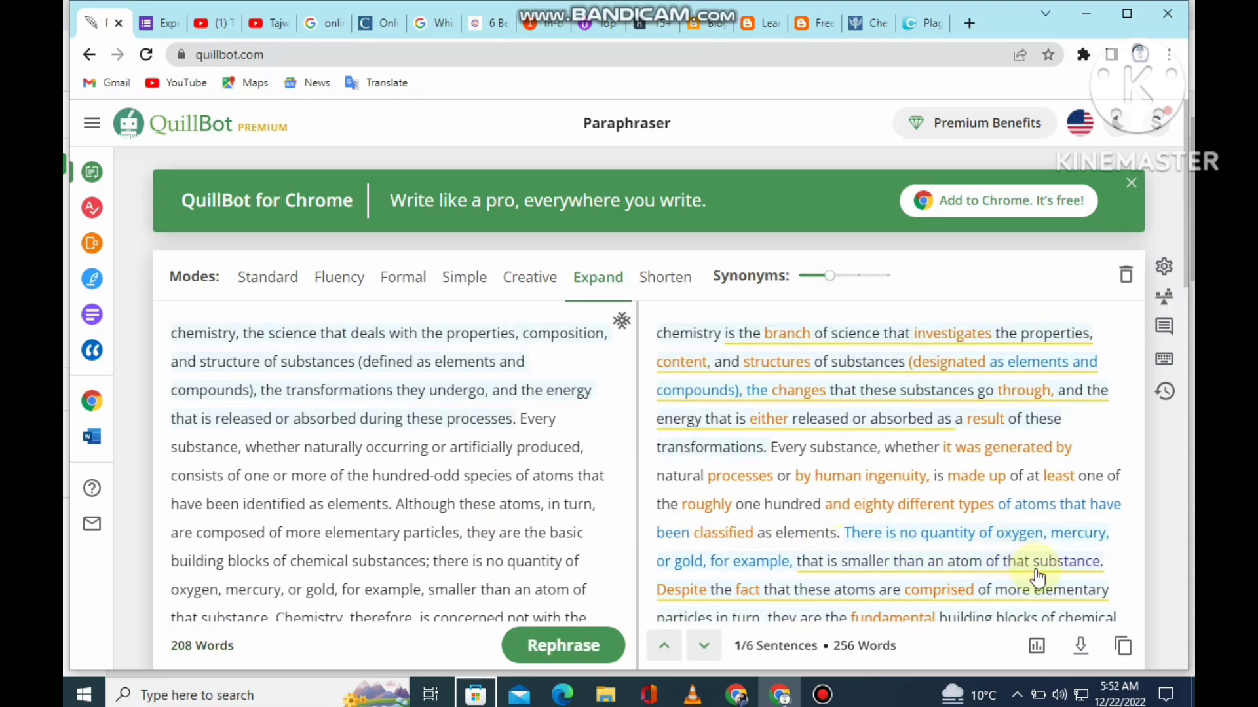
pyautogui.scroll(-9, 1026, 475)
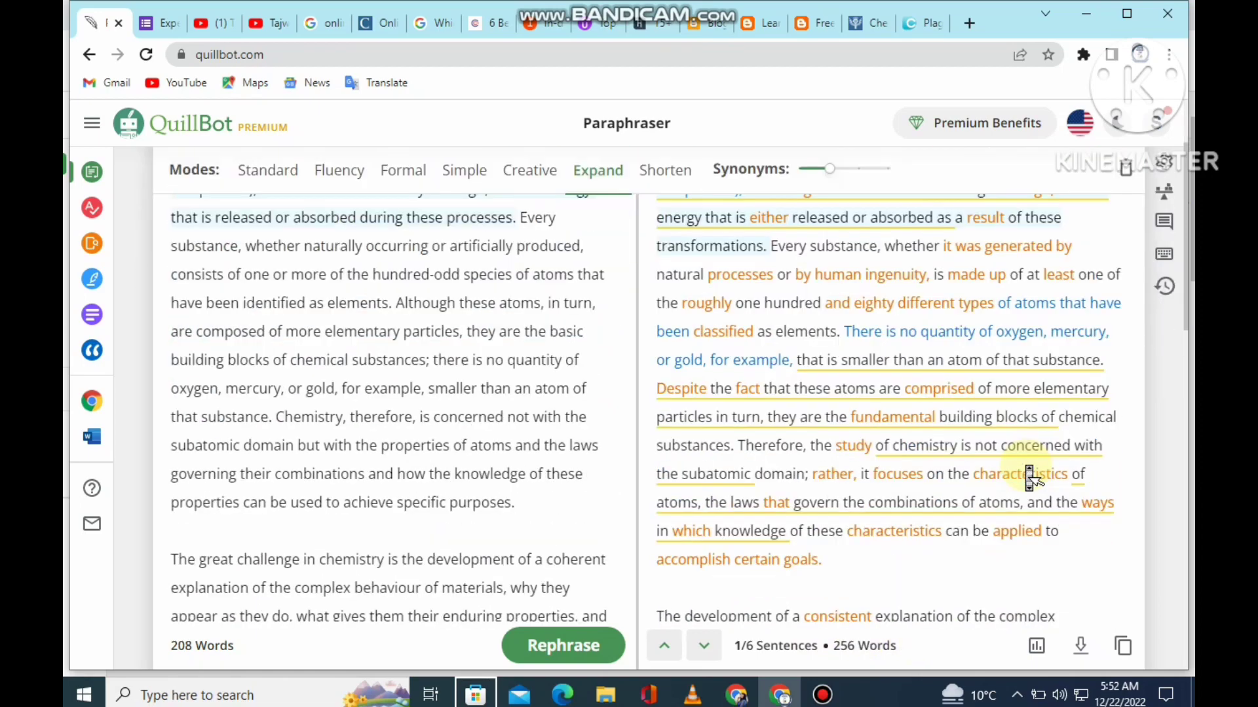
pyautogui.scroll(6, 1029, 475)
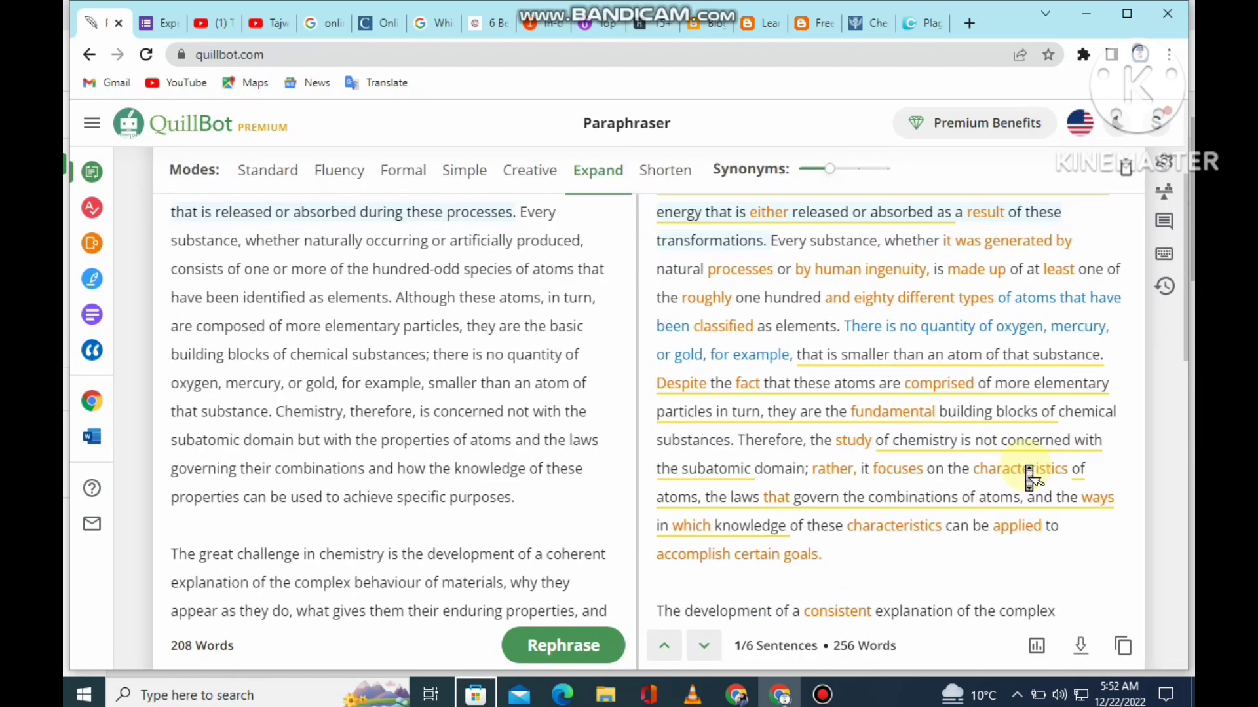
pyautogui.scroll(2, 1026, 475)
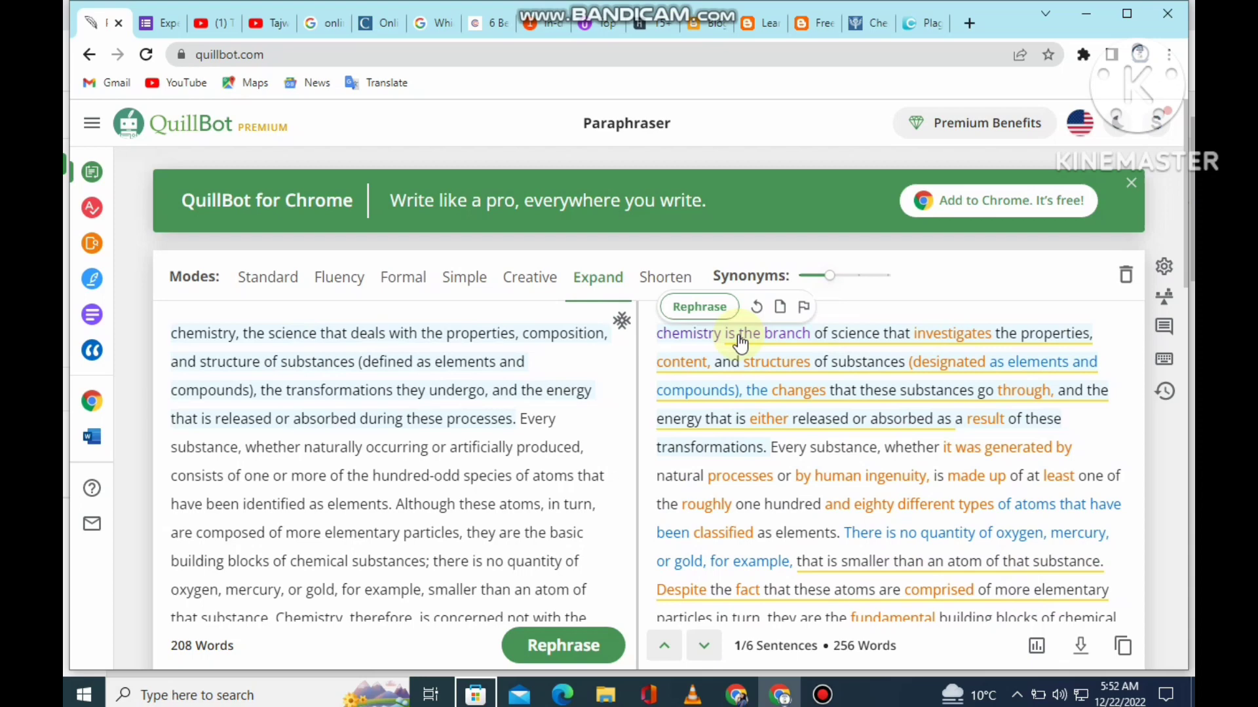
# - Switch to Shorten mode and review the resulting 126-word paraphrase
pyautogui.click(651, 282)
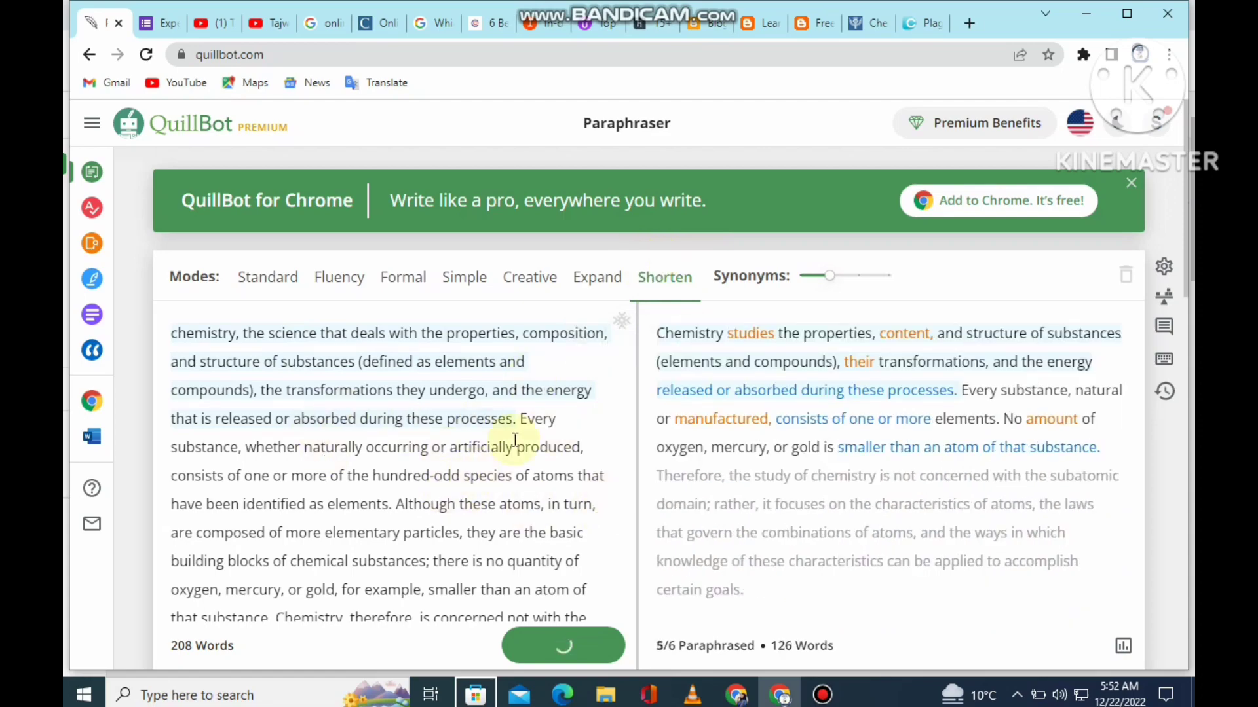
pyautogui.scroll(-6, 520, 484)
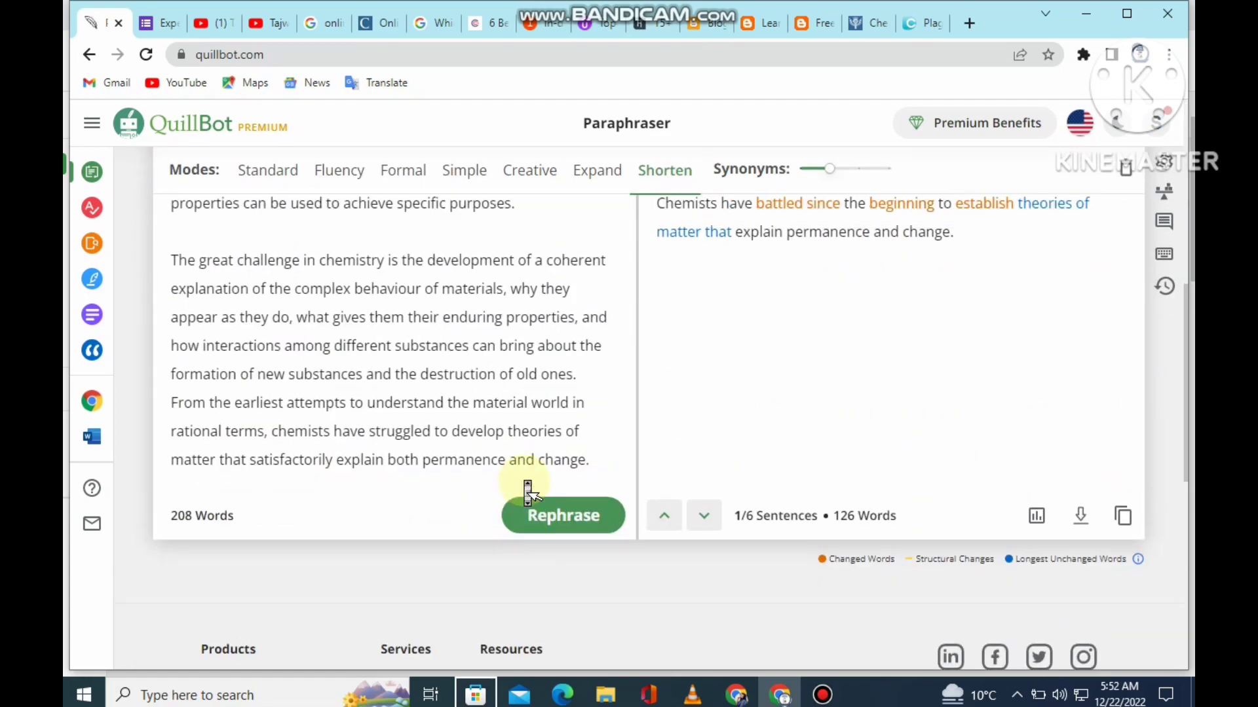
pyautogui.scroll(8, 527, 491)
pyautogui.scroll(-1, 879, 492)
pyautogui.scroll(1, 879, 491)
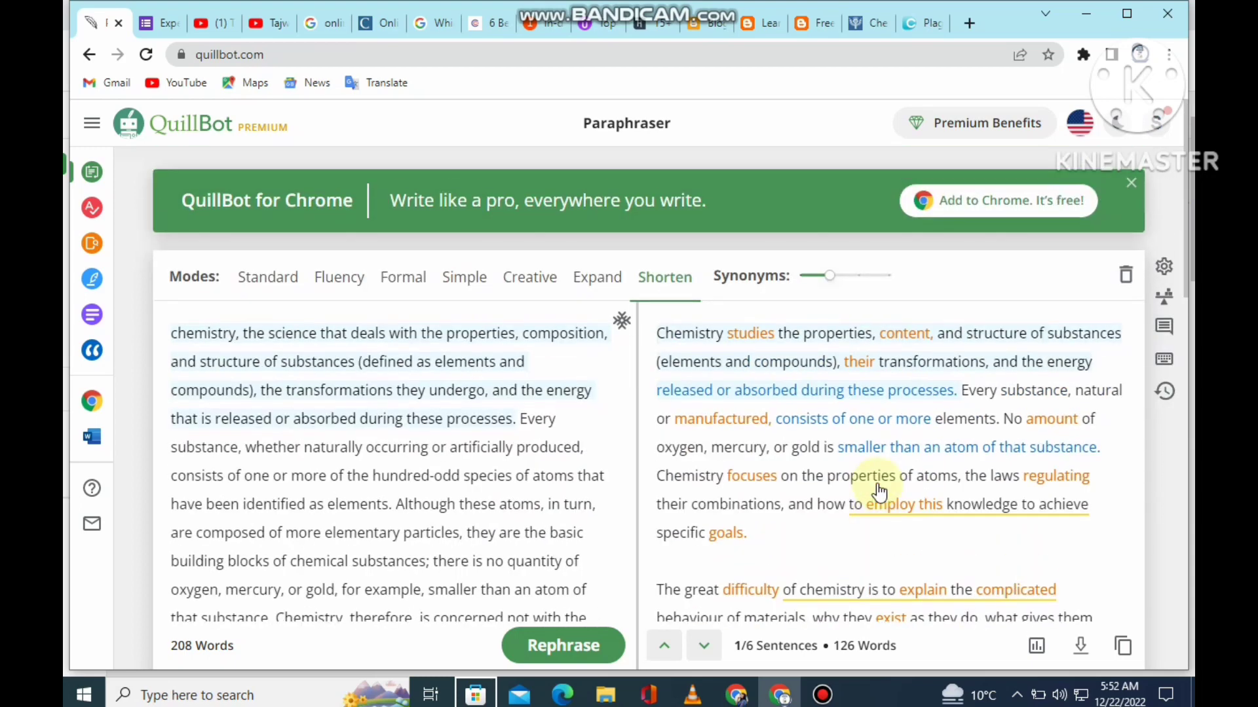
pyautogui.moveTo(765, 406)
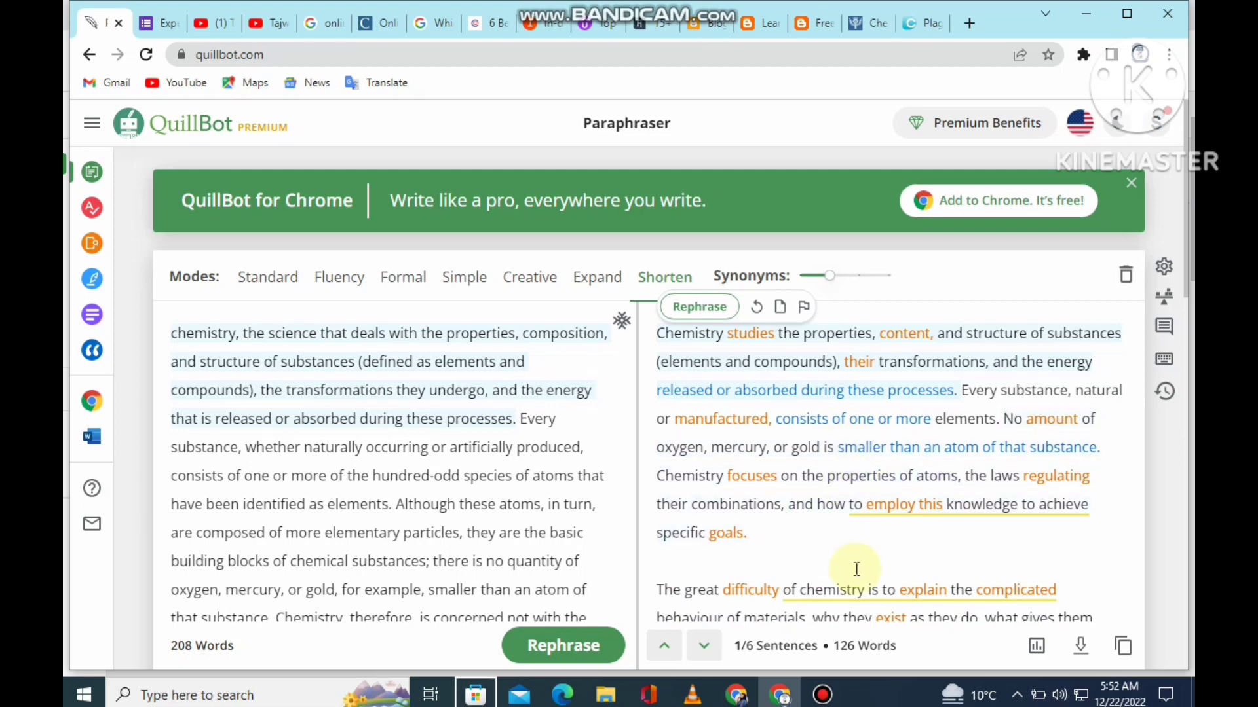
# - In the output, replace 'smaller' with 'less', 'atom' with 'particle', 'substance' with 'material'
pyautogui.click(861, 452)
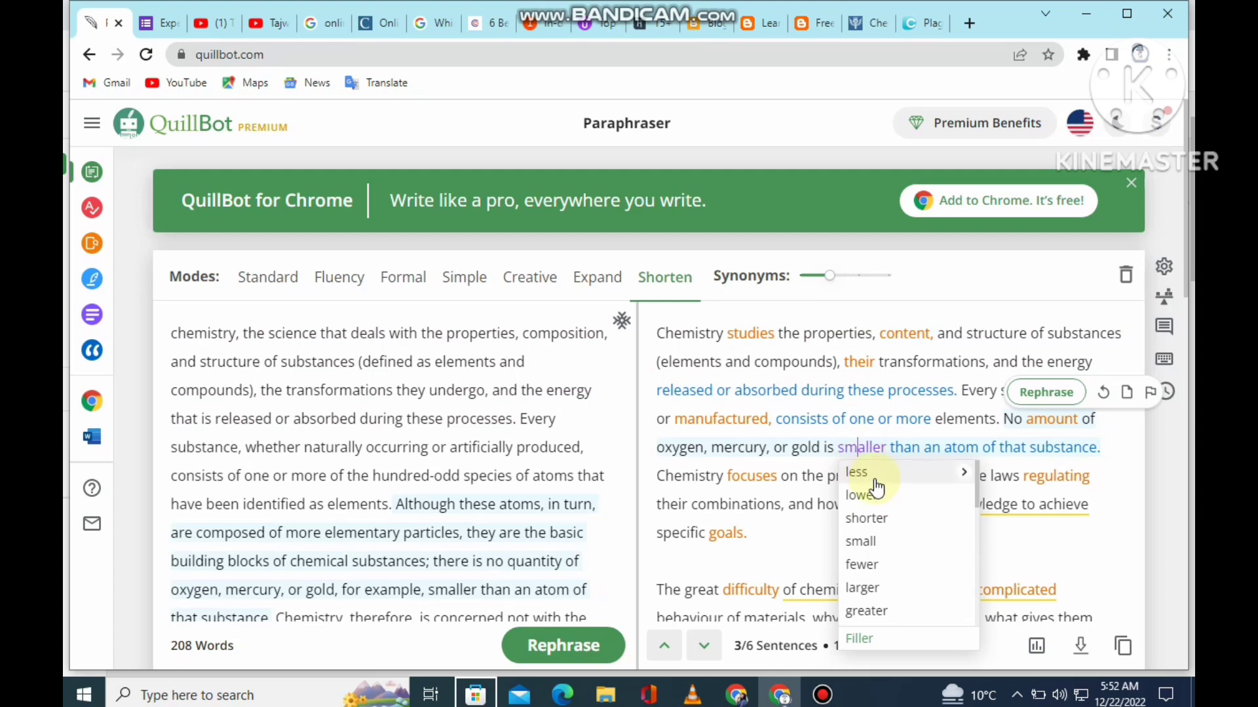
pyautogui.click(866, 473)
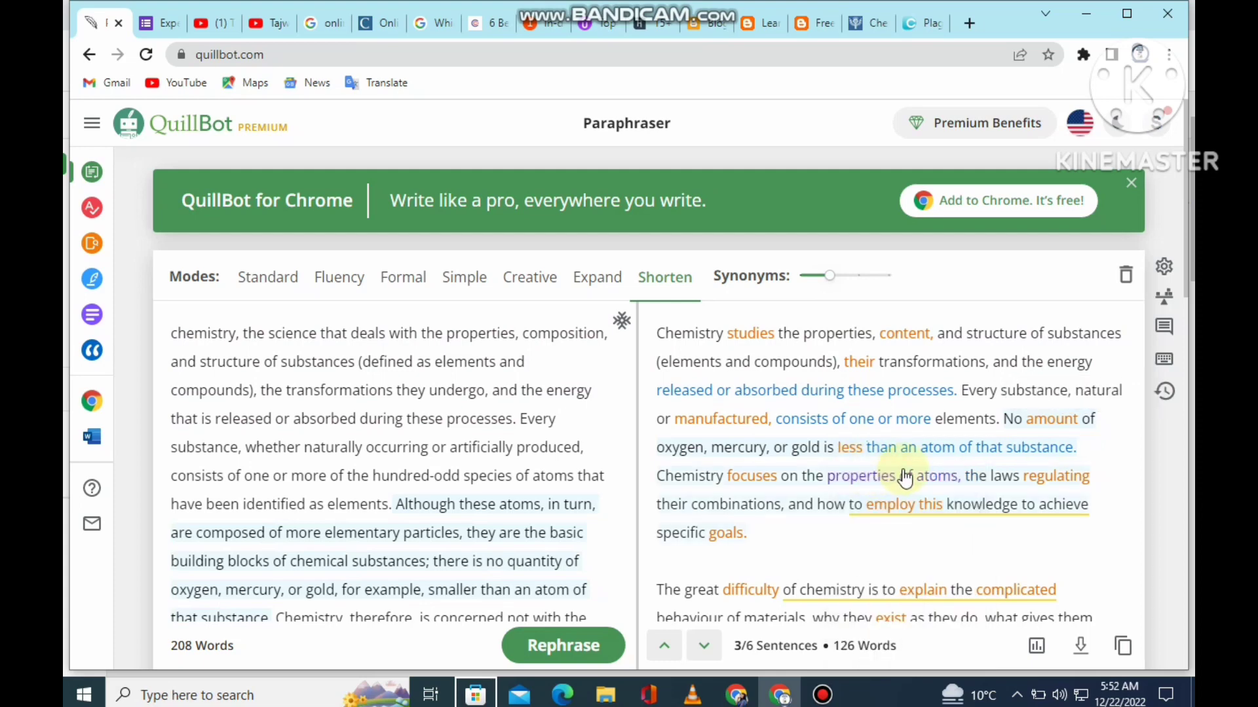
pyautogui.click(943, 447)
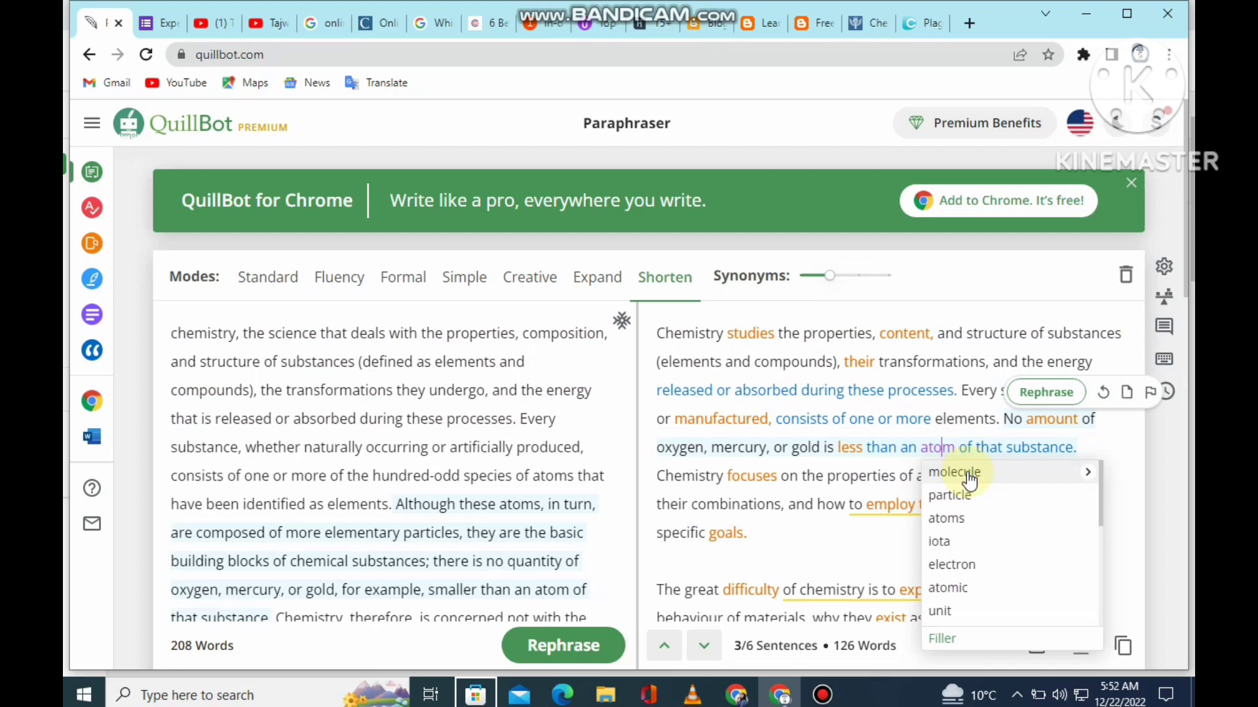
pyautogui.click(951, 496)
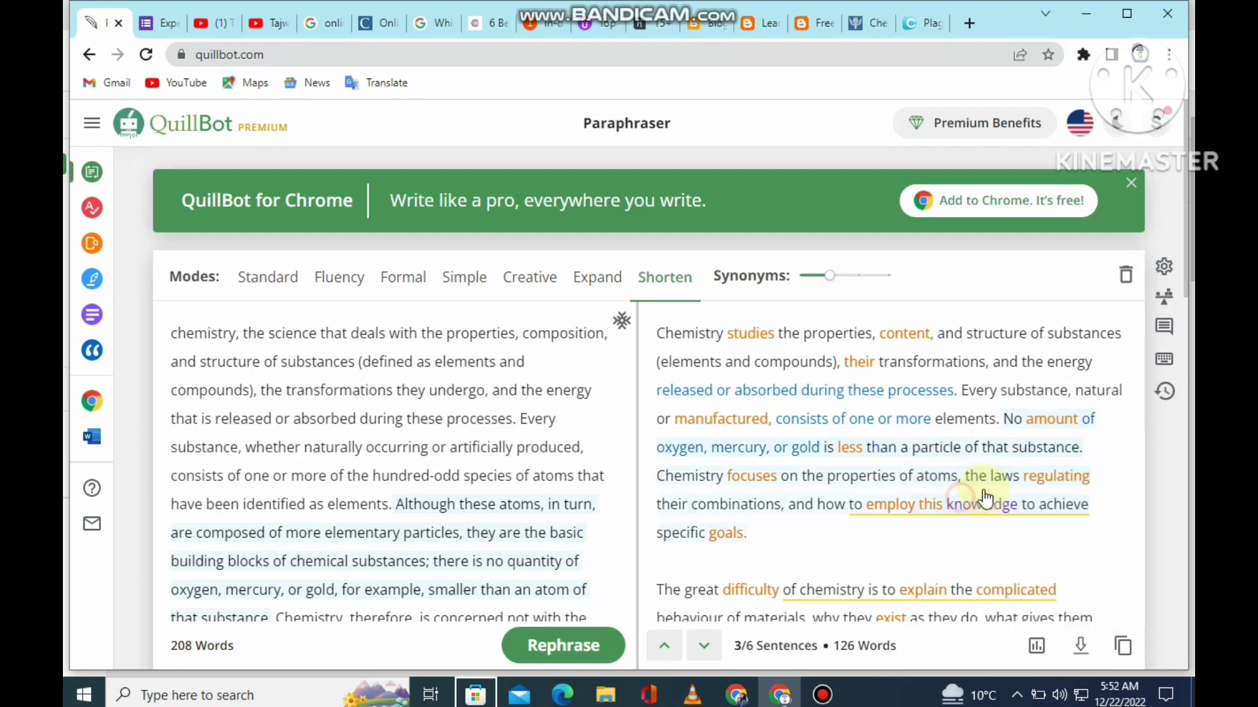
pyautogui.click(1027, 451)
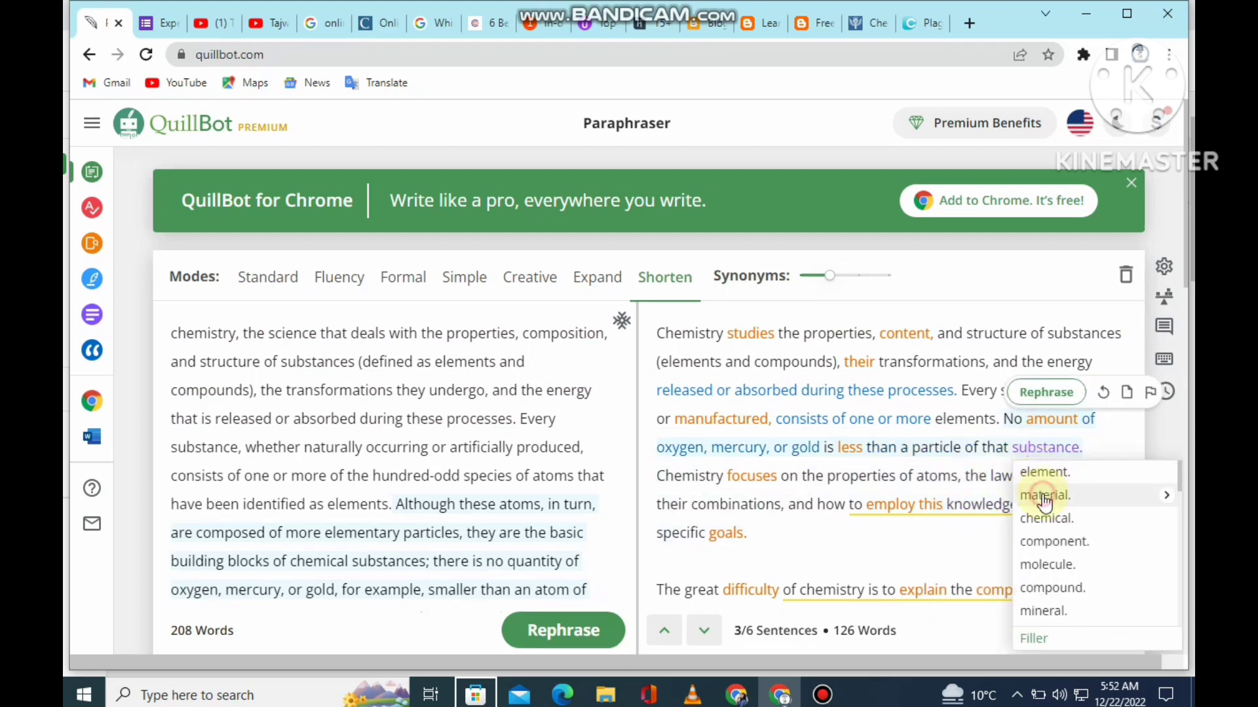
pyautogui.click(1040, 496)
pyautogui.scroll(-4, 913, 553)
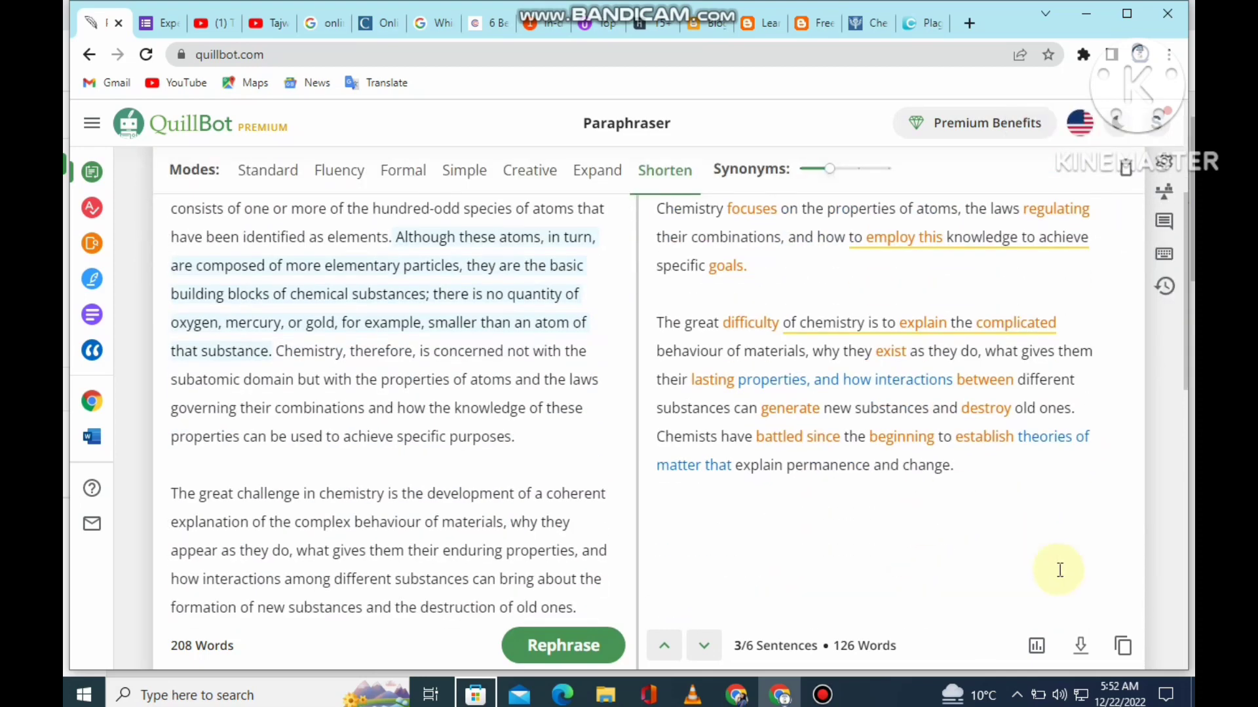
pyautogui.click(1121, 646)
pyautogui.click(906, 27)
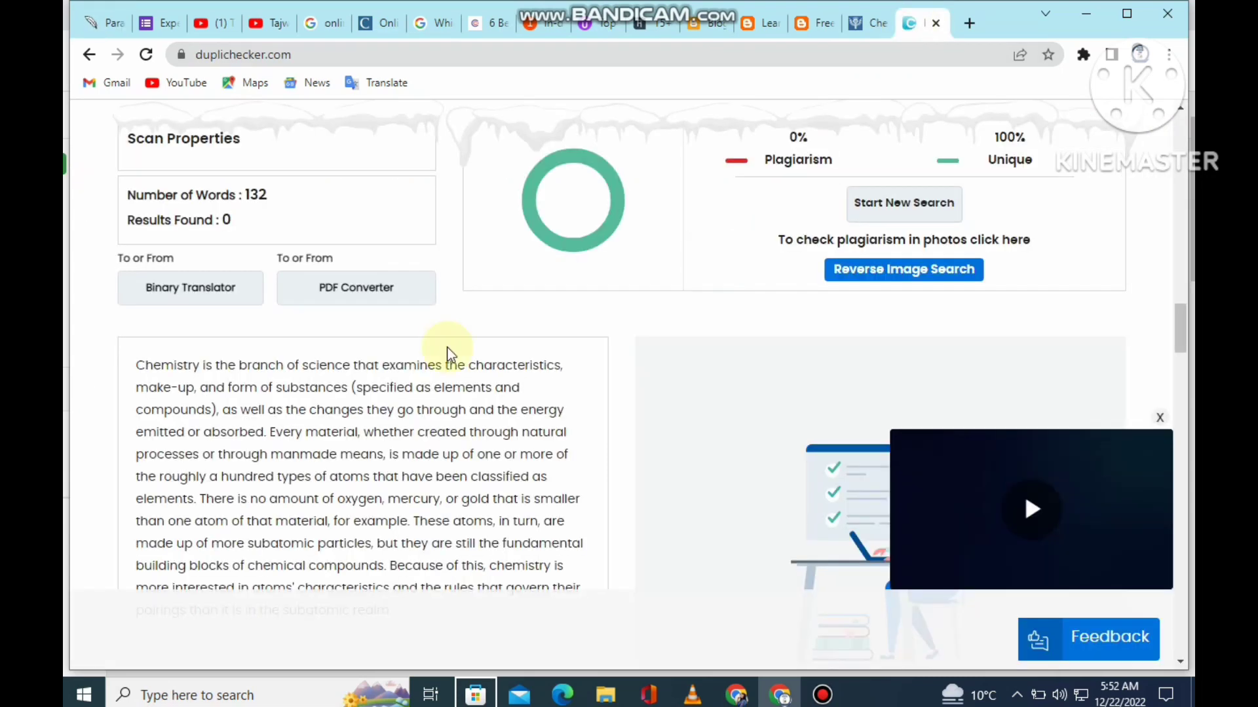
pyautogui.scroll(10, 699, 373)
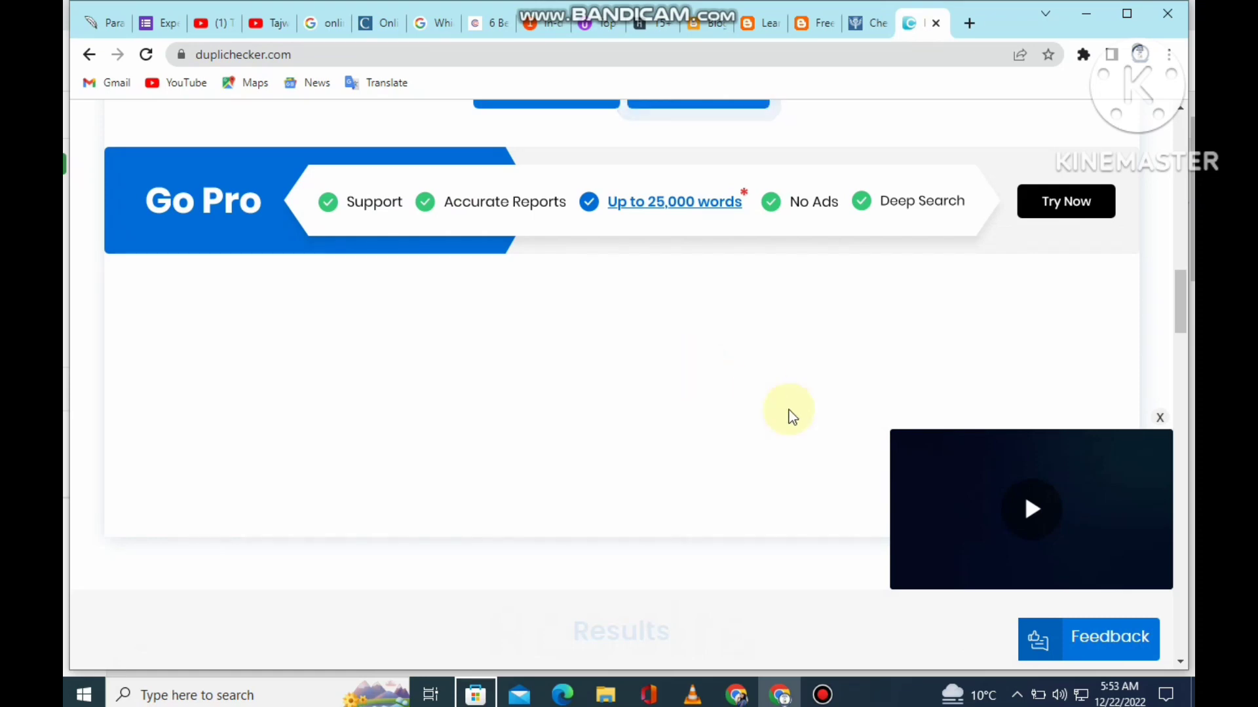
pyautogui.scroll(-10, 791, 420)
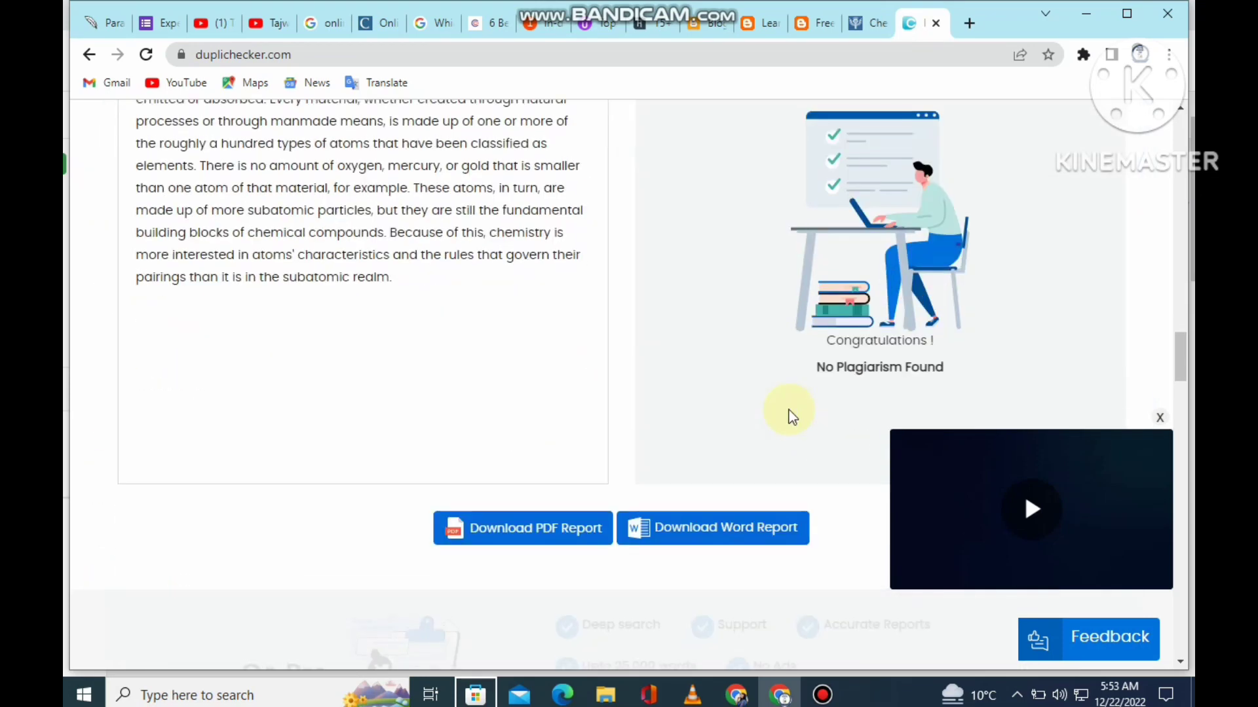
pyautogui.scroll(4, 539, 368)
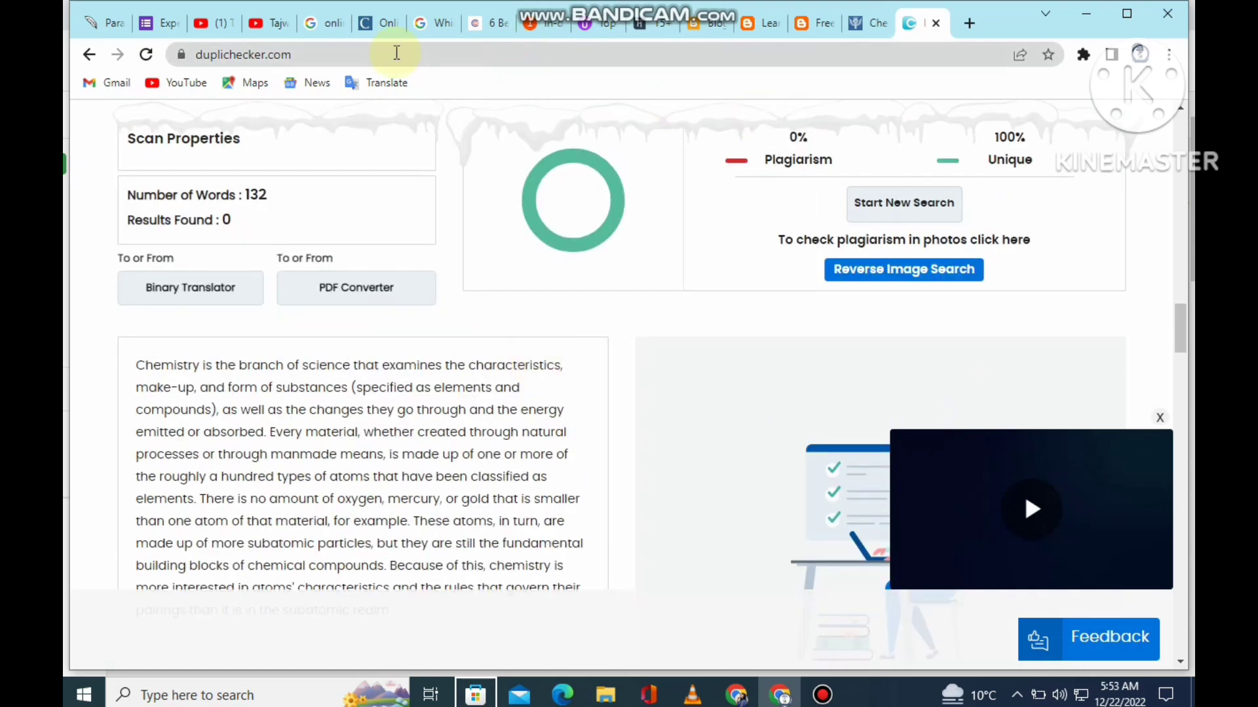
pyautogui.click(96, 30)
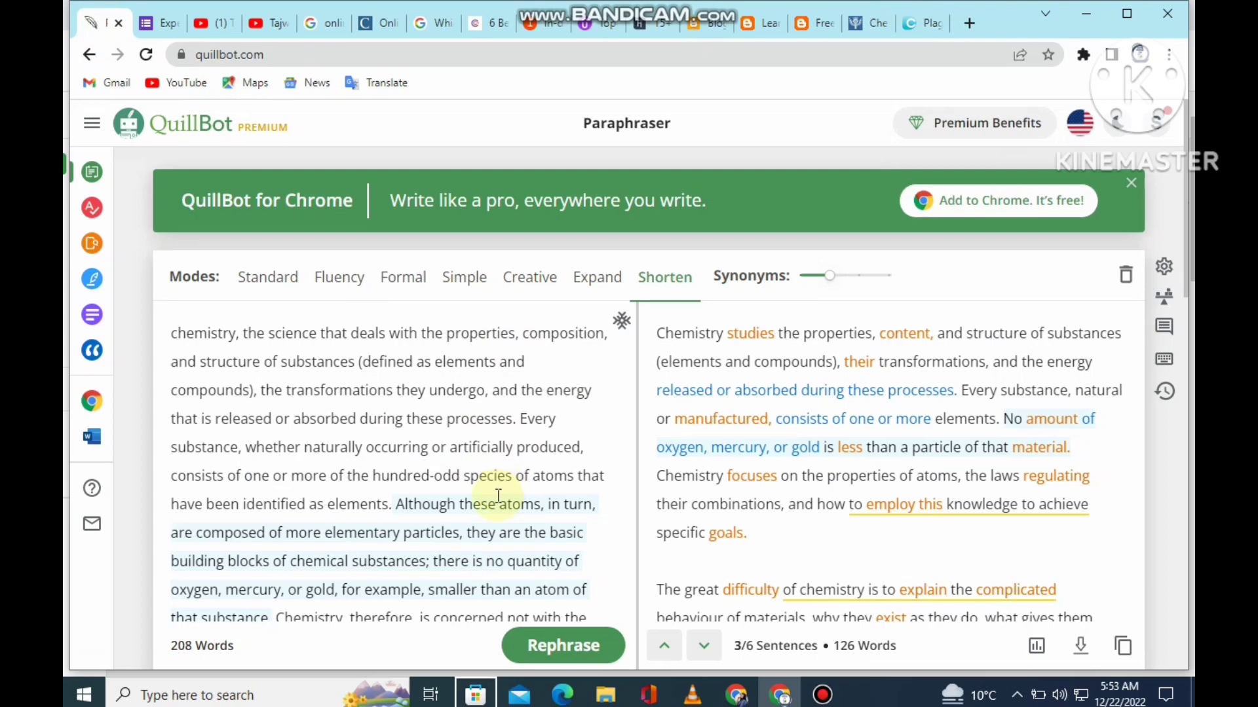
pyautogui.click(917, 22)
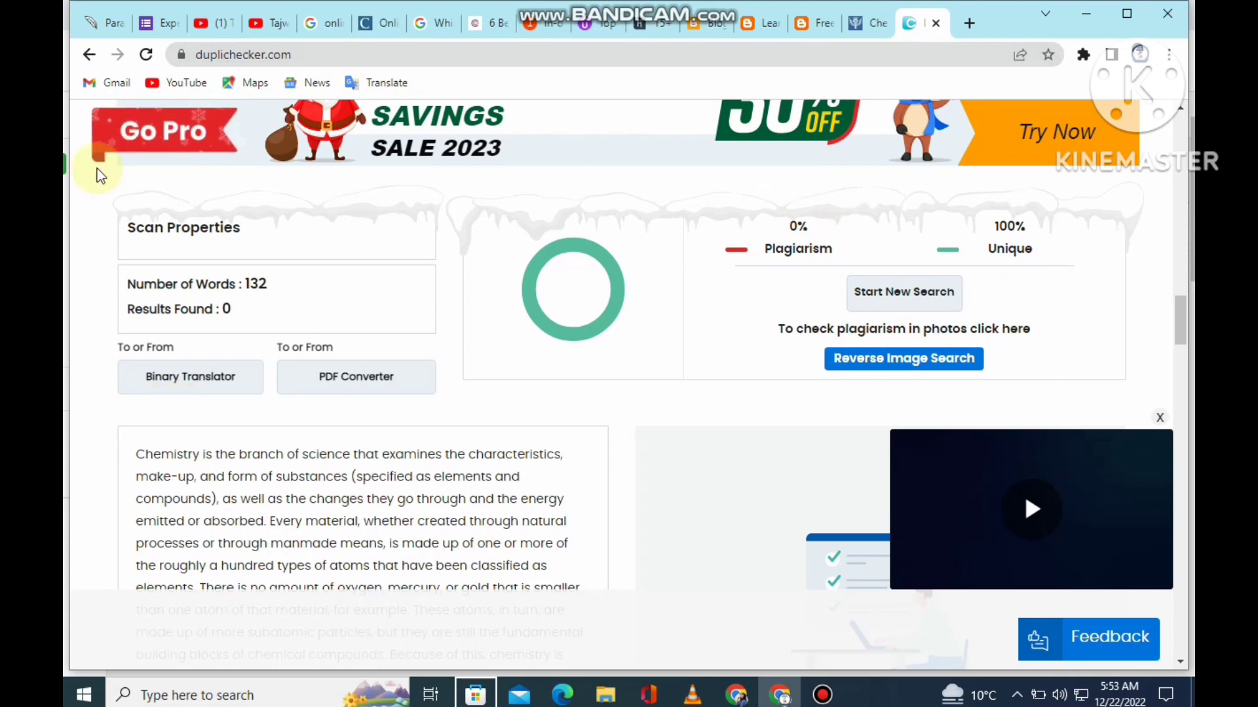
pyautogui.click(92, 24)
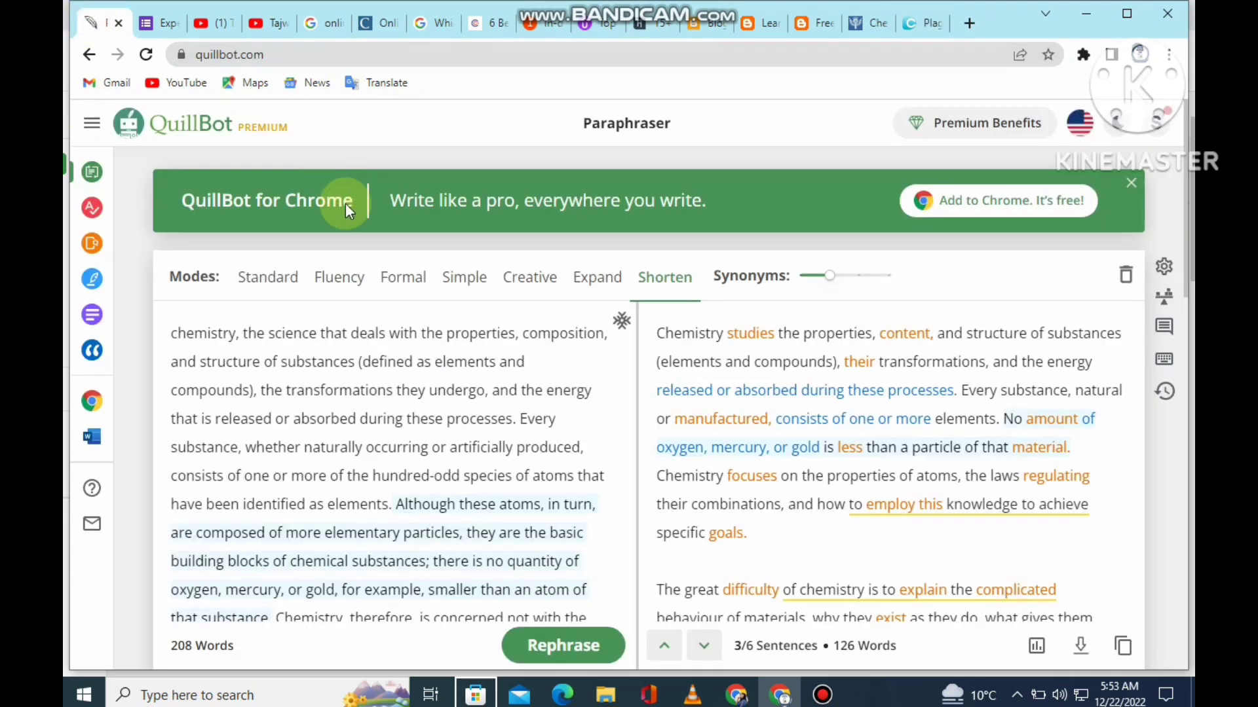
pyautogui.scroll(-3, 596, 357)
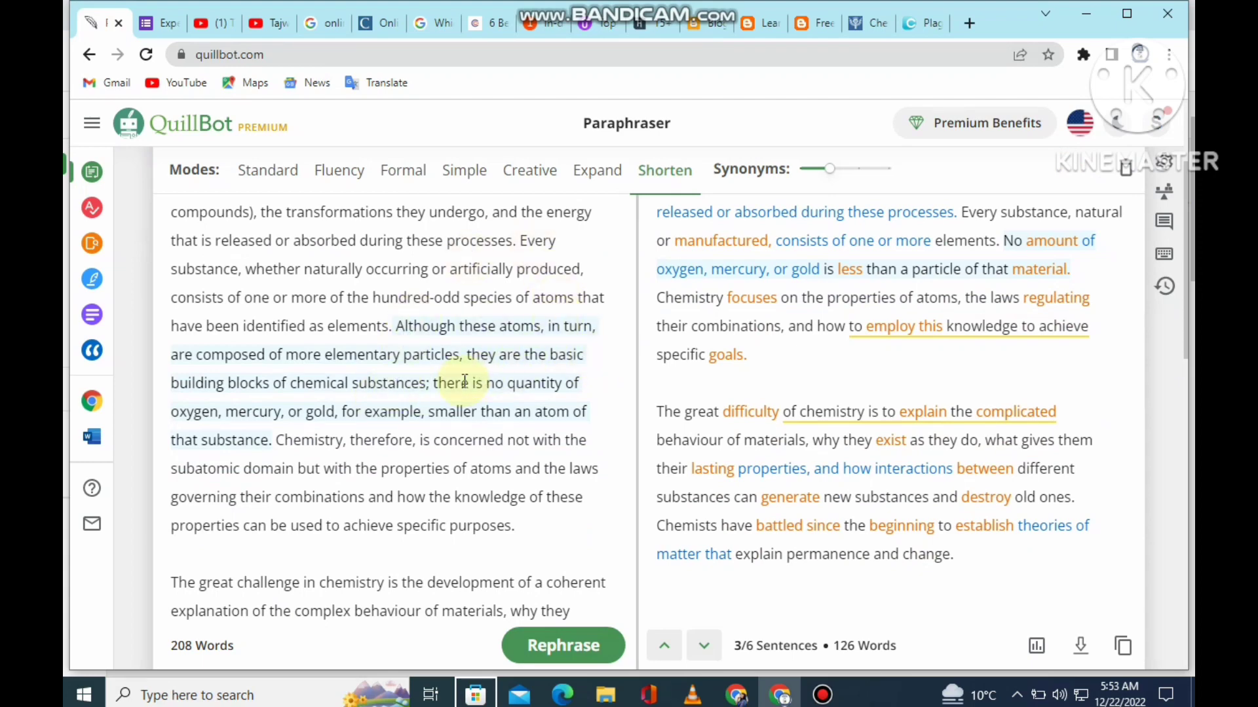
pyautogui.scroll(3, 580, 403)
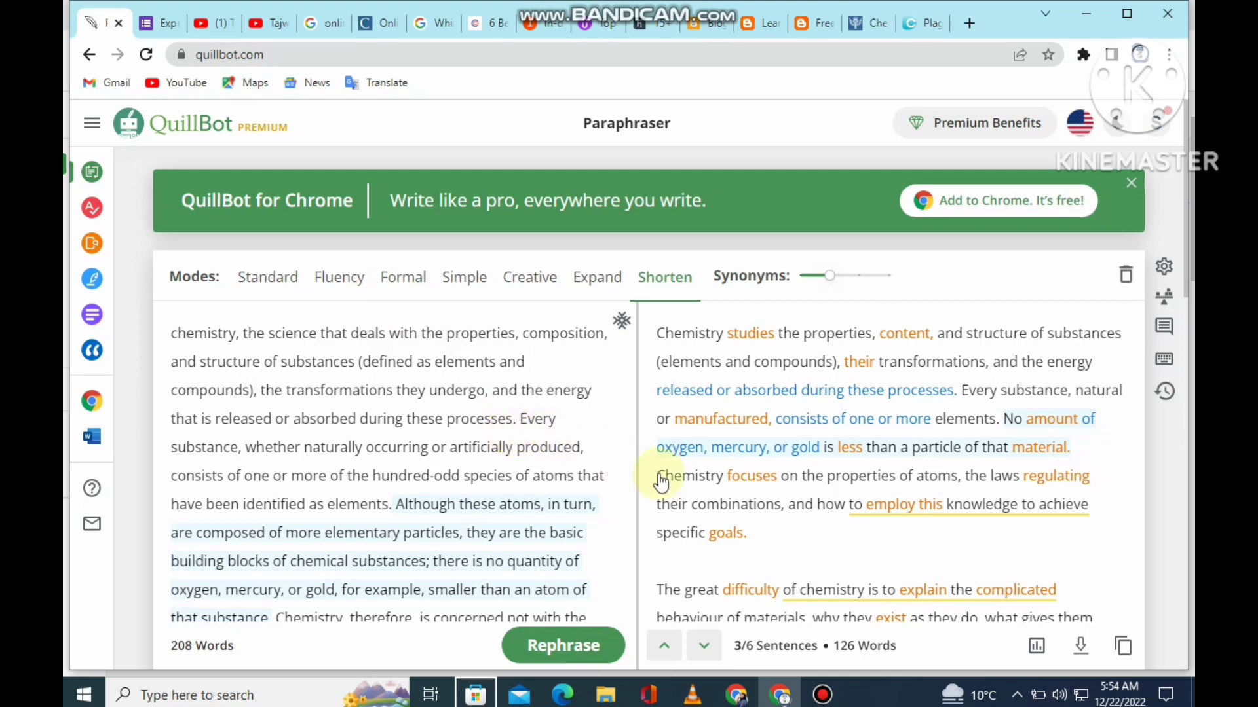
pyautogui.scroll(-3, 674, 478)
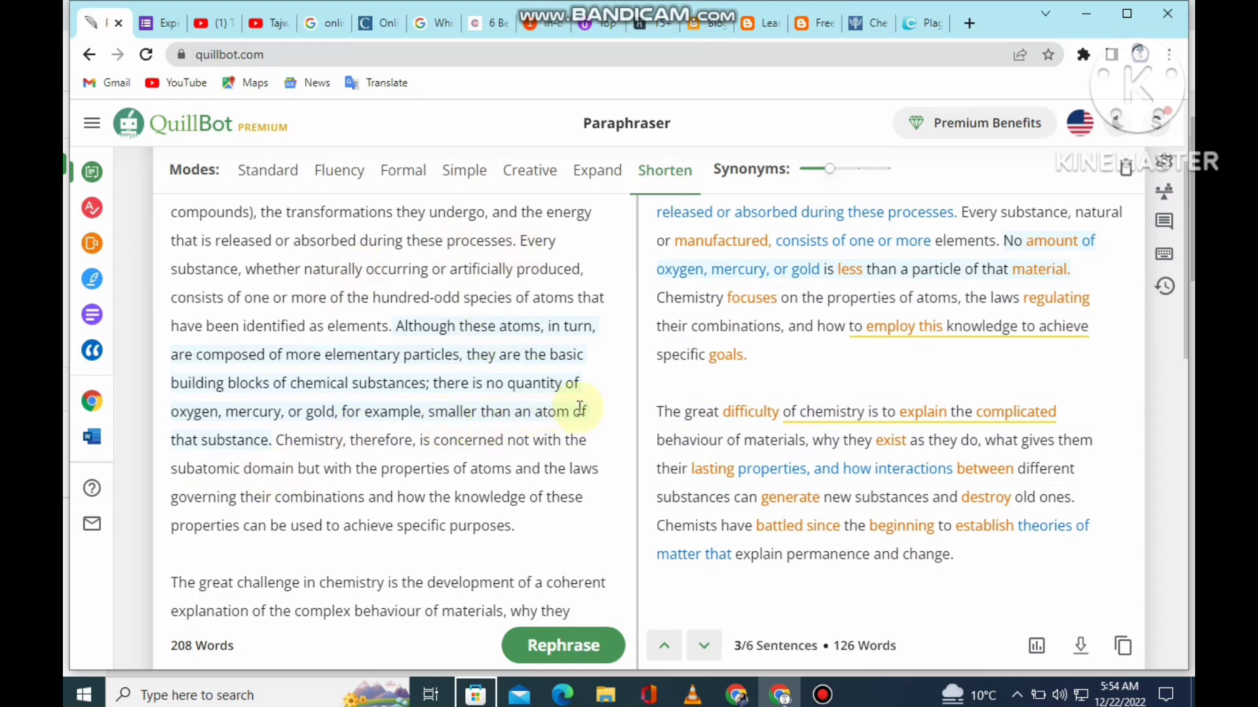
pyautogui.scroll(3, 577, 413)
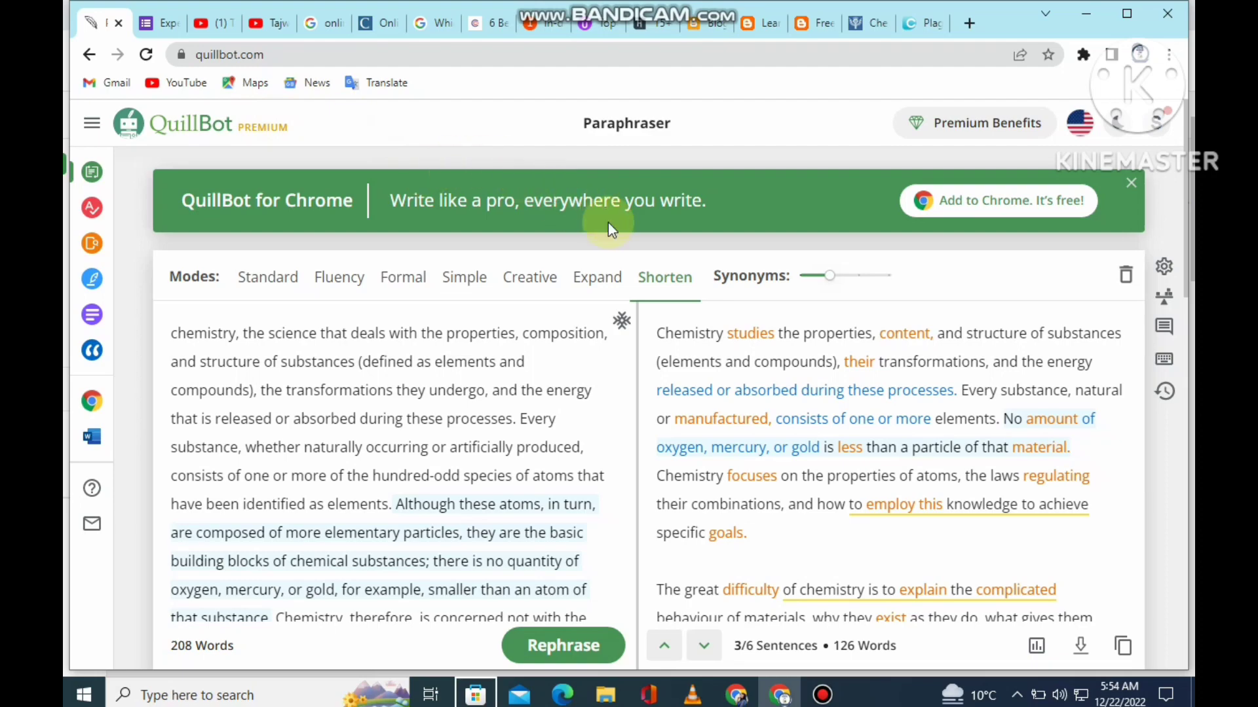
pyautogui.scroll(-8, 683, 396)
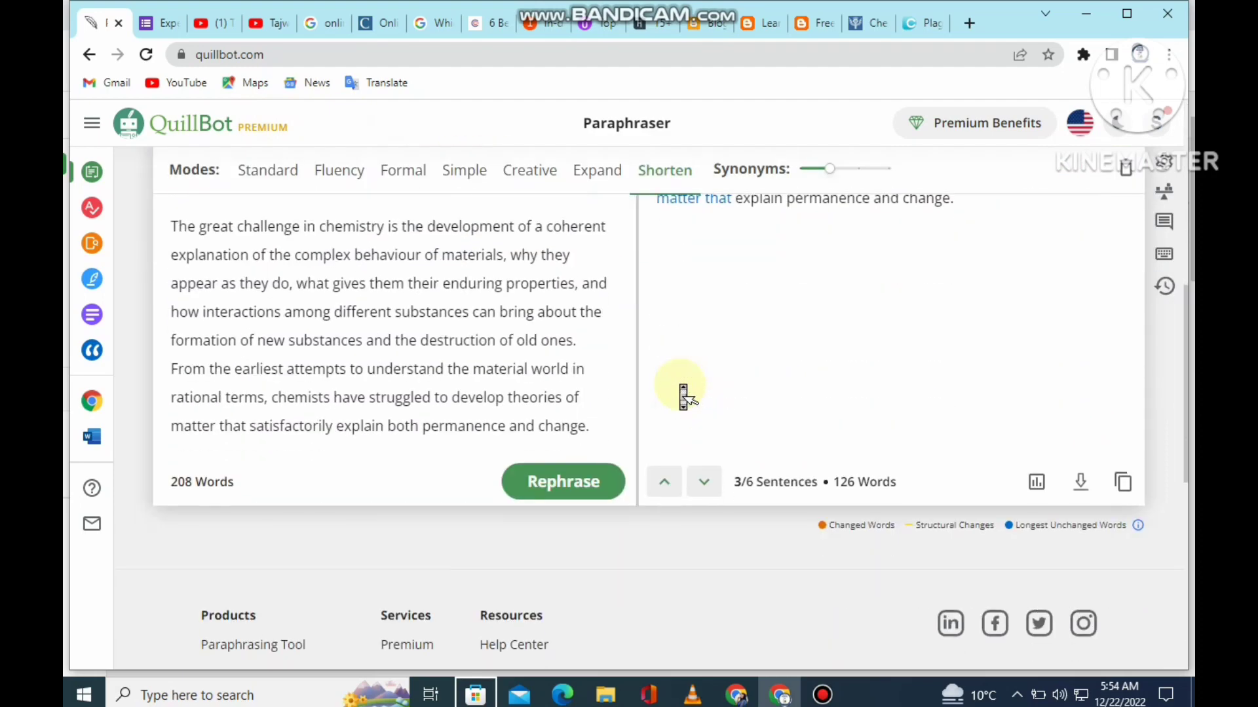
pyautogui.scroll(3, 683, 397)
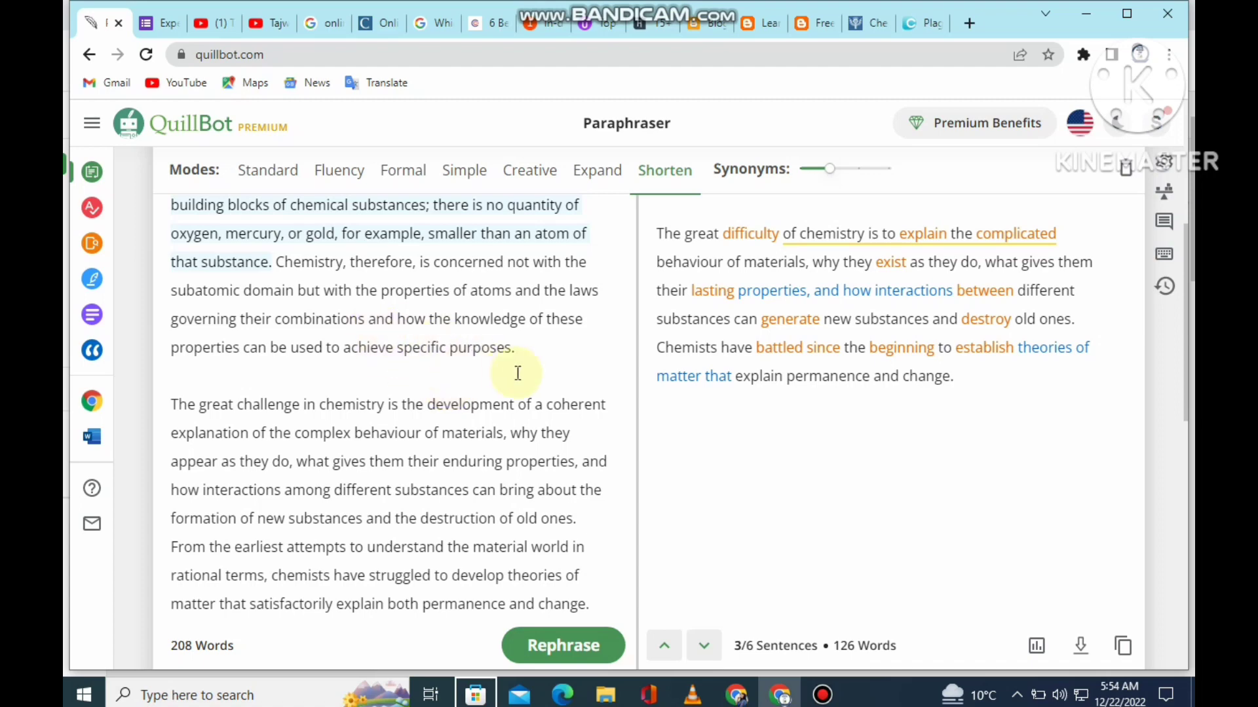
# - Copy the entire 126-word Shorten-mode paraphrase with the Copy Full Text icon
pyautogui.scroll(5, 514, 371)
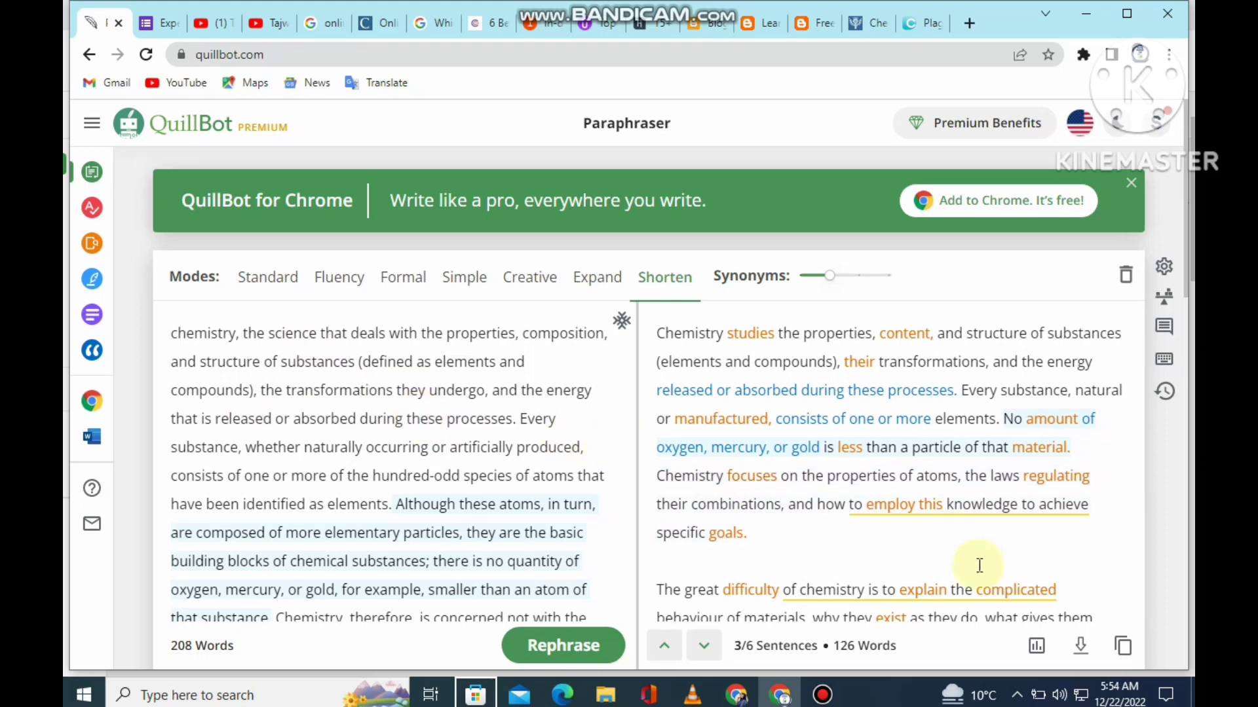
pyautogui.click(1125, 646)
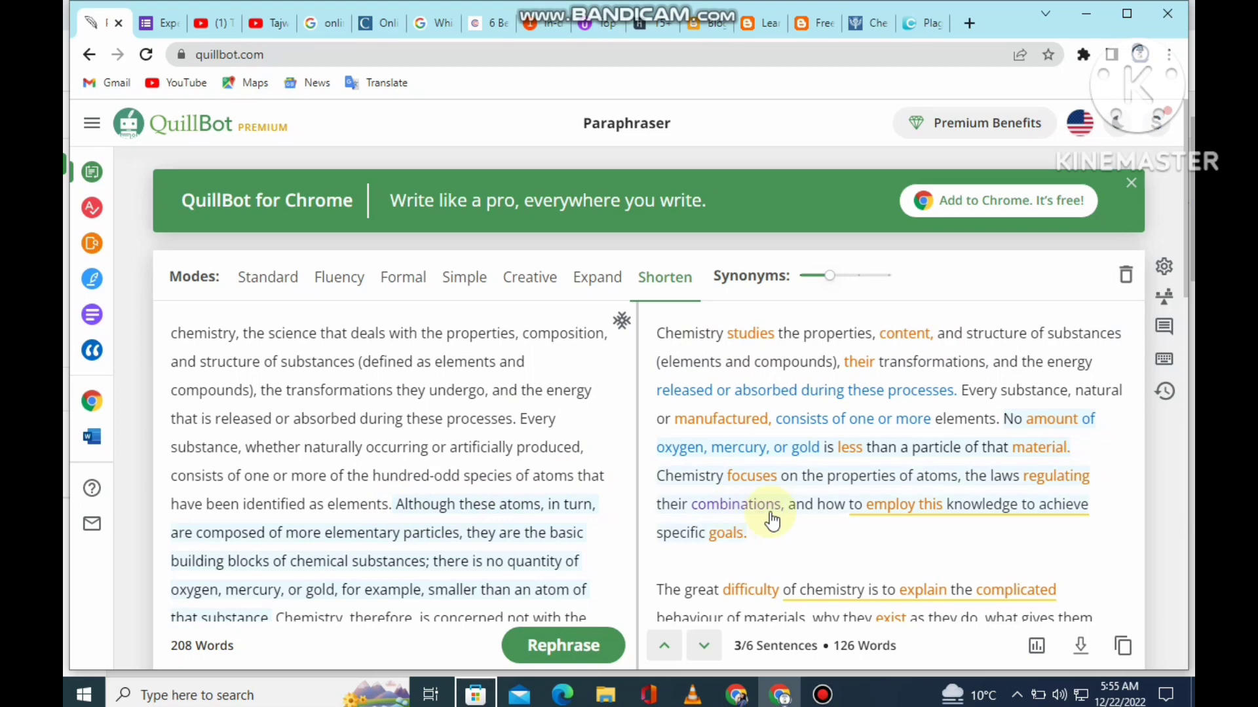
pyautogui.moveTo(802, 435)
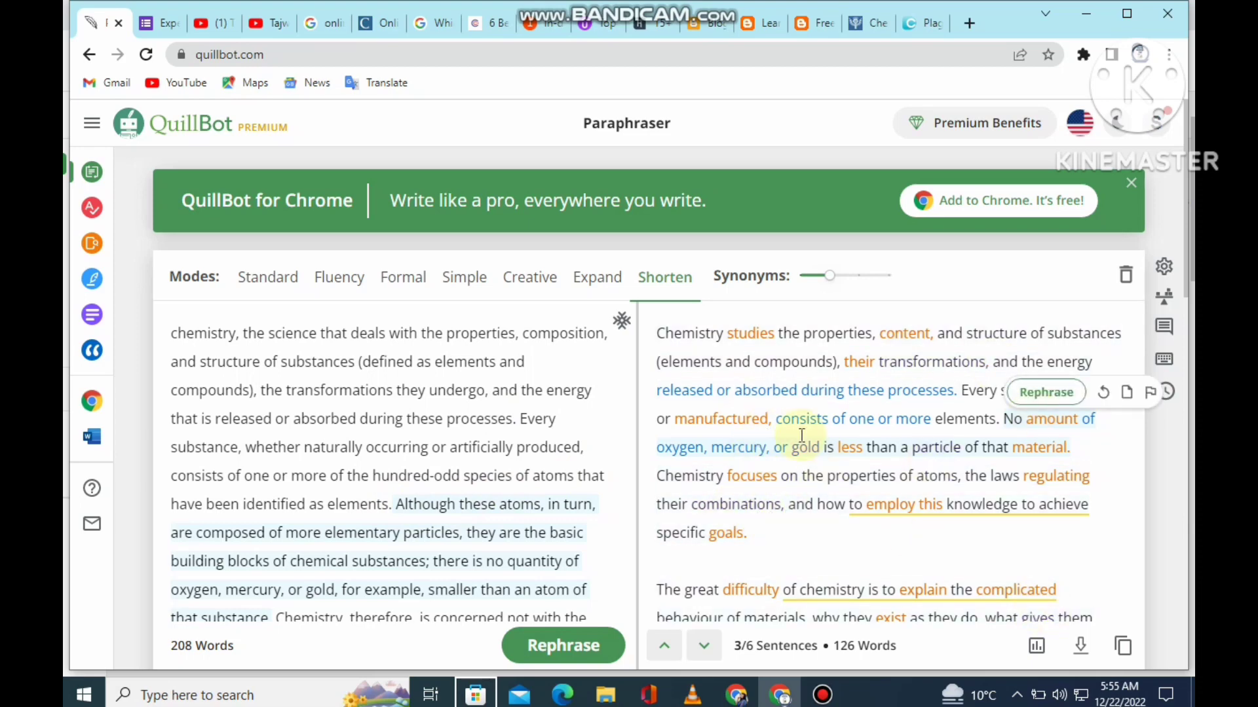
pyautogui.scroll(-3, 953, 541)
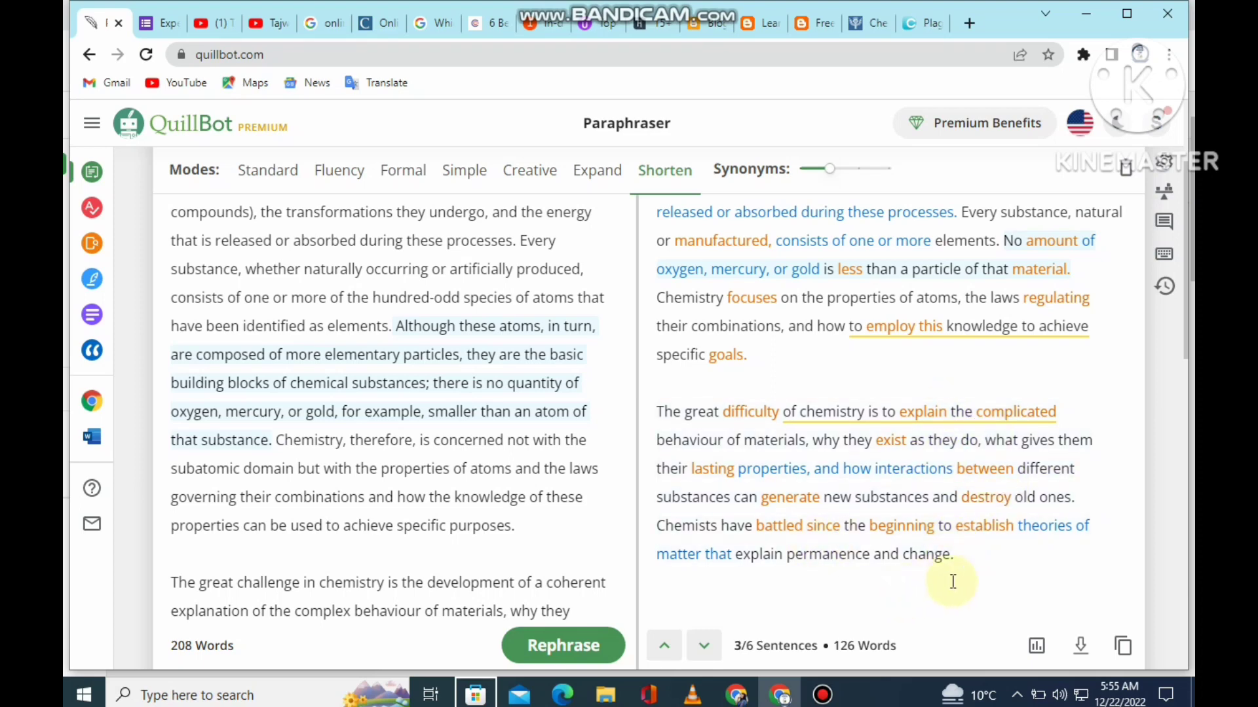
pyautogui.scroll(-3, 982, 593)
pyautogui.scroll(3, 982, 593)
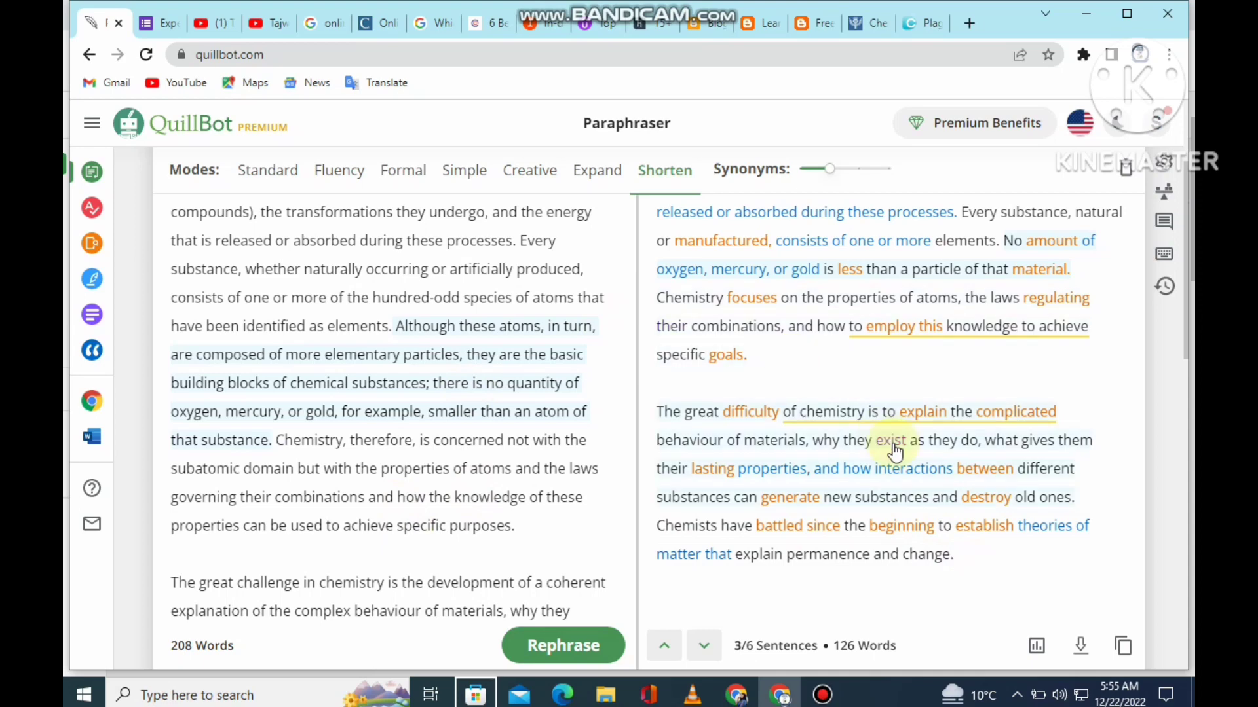
pyautogui.scroll(1, 896, 449)
pyautogui.scroll(1, 896, 452)
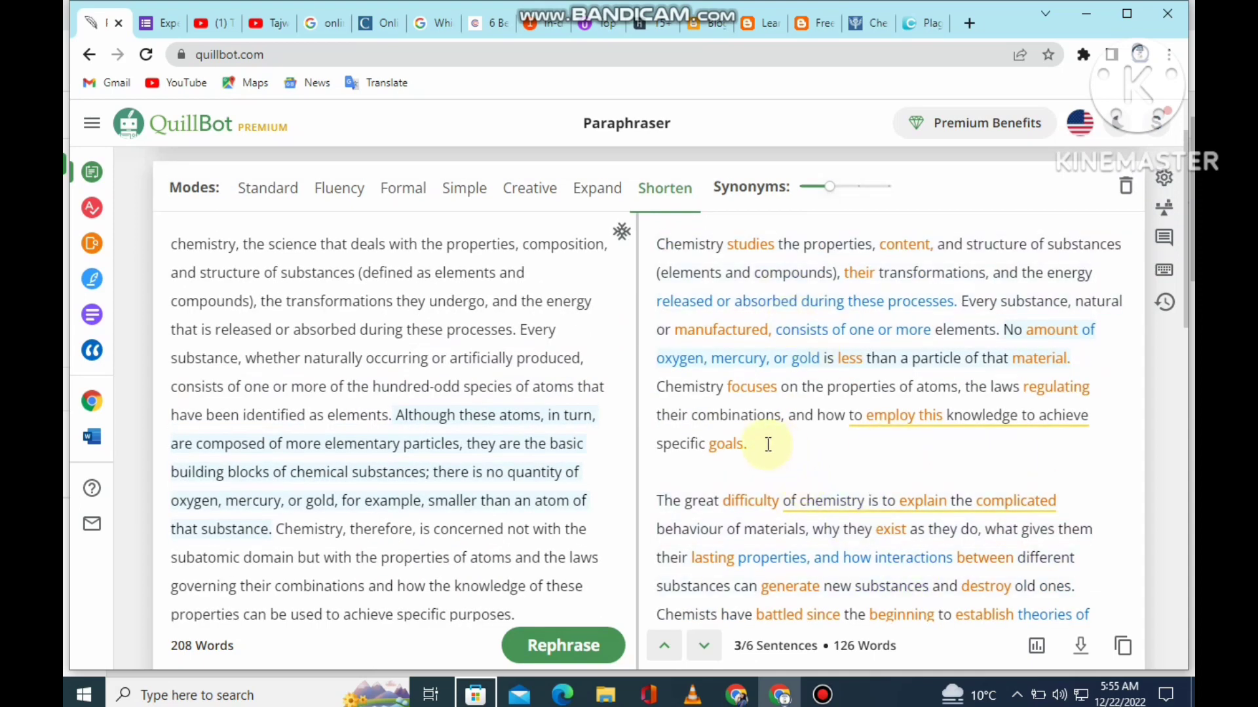
# - Cut the 'Chemistry studies the properties' paragraph and paste it after the second paragraph
pyautogui.moveTo(768, 444); pyautogui.dragTo(651, 257)
pyautogui.rightClick(706, 288)
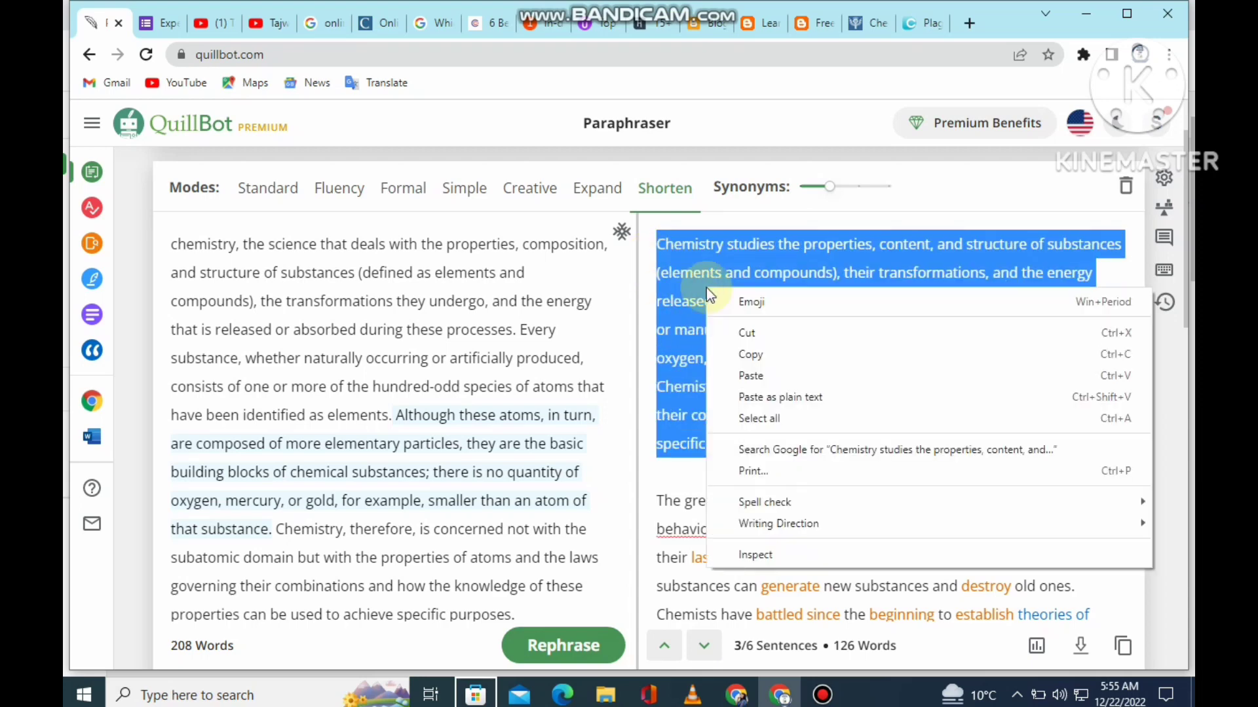
pyautogui.click(739, 332)
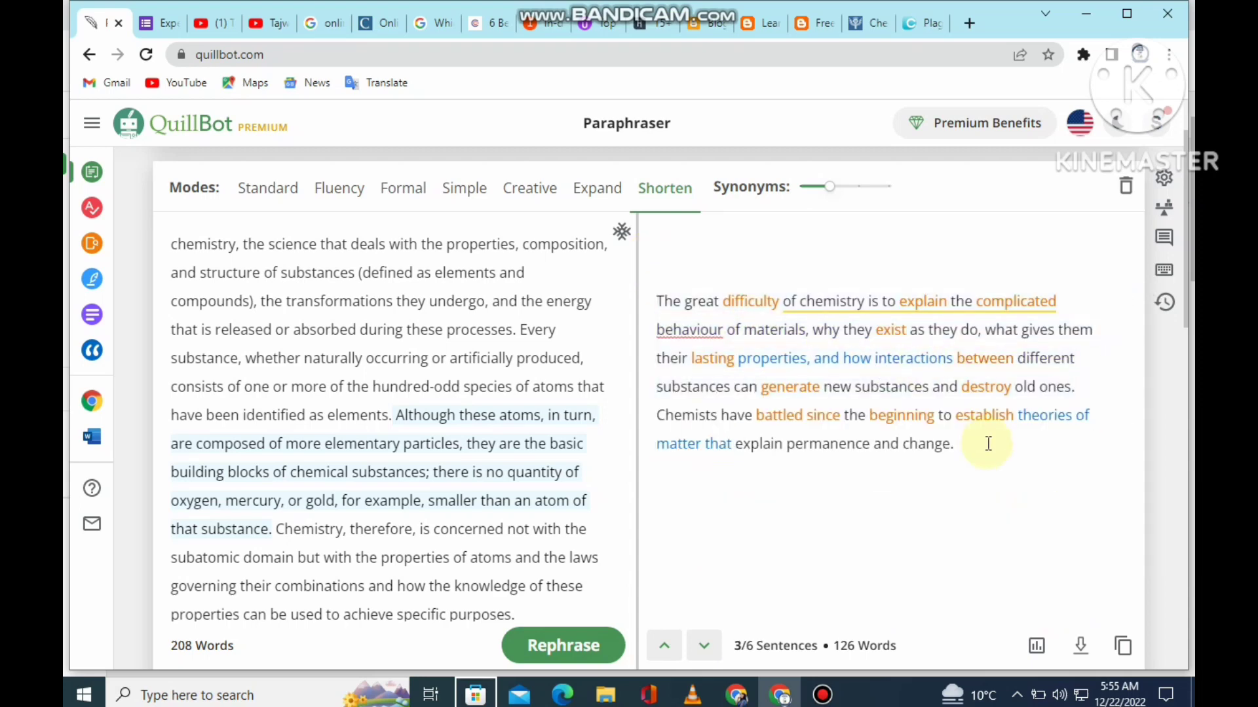
pyautogui.rightClick(668, 476)
pyautogui.click(753, 334)
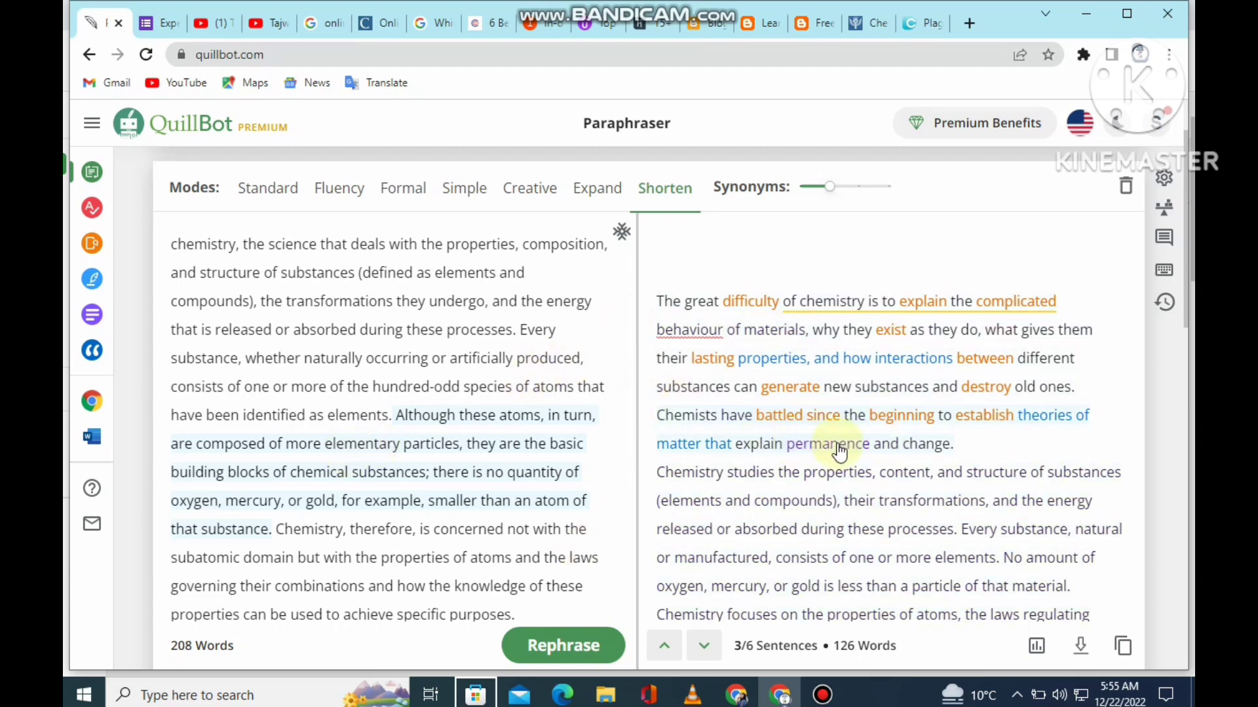
pyautogui.scroll(-2, 1042, 458)
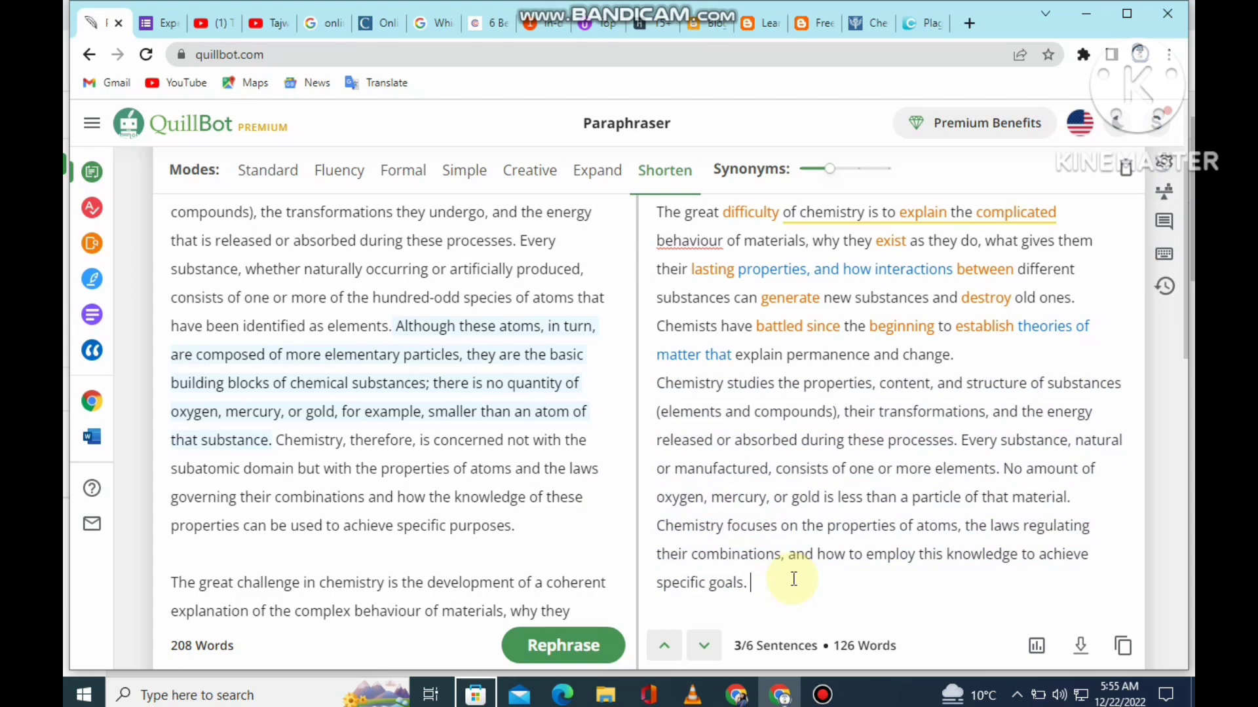
pyautogui.scroll(2, 838, 570)
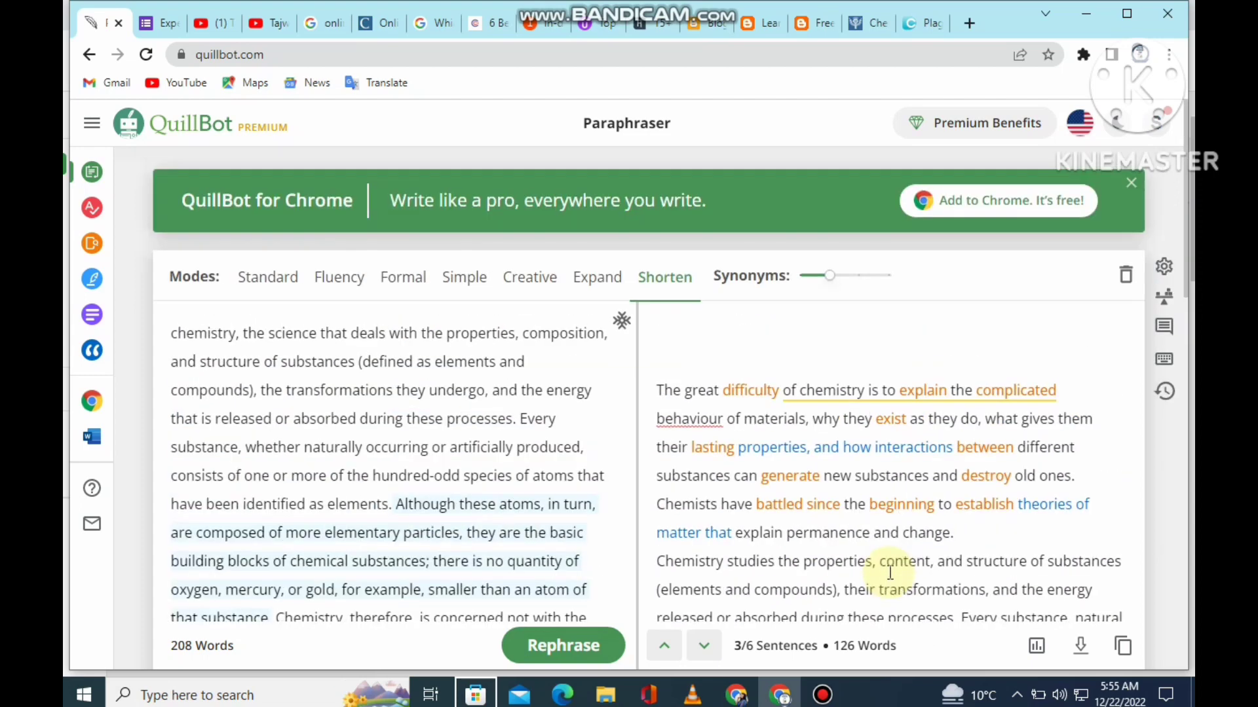